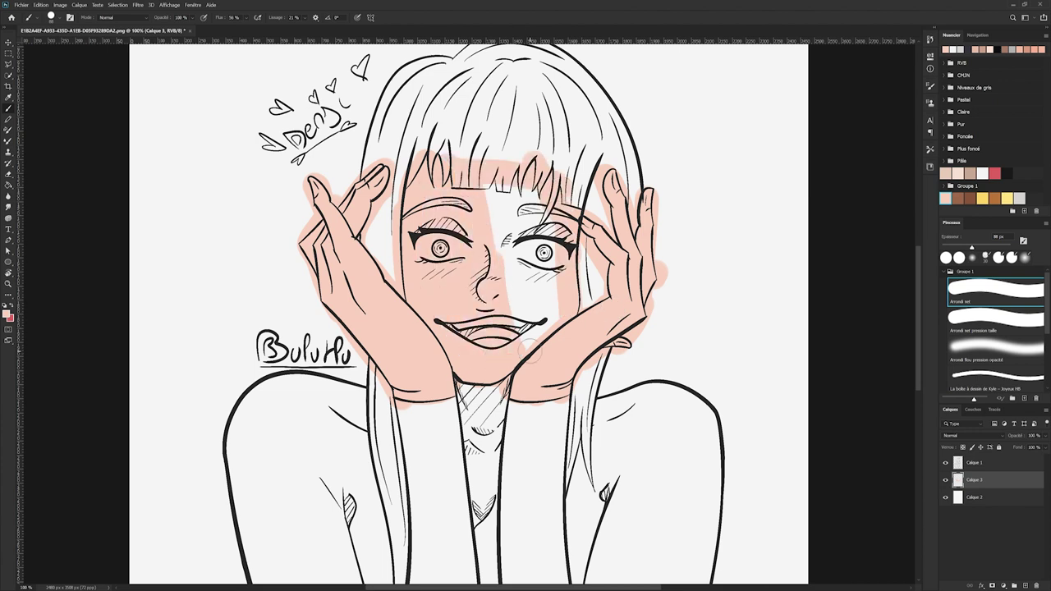
Erase the skin colour that spills past the outlines of both wrists and the outer edge of the left-hand palm
key("e")
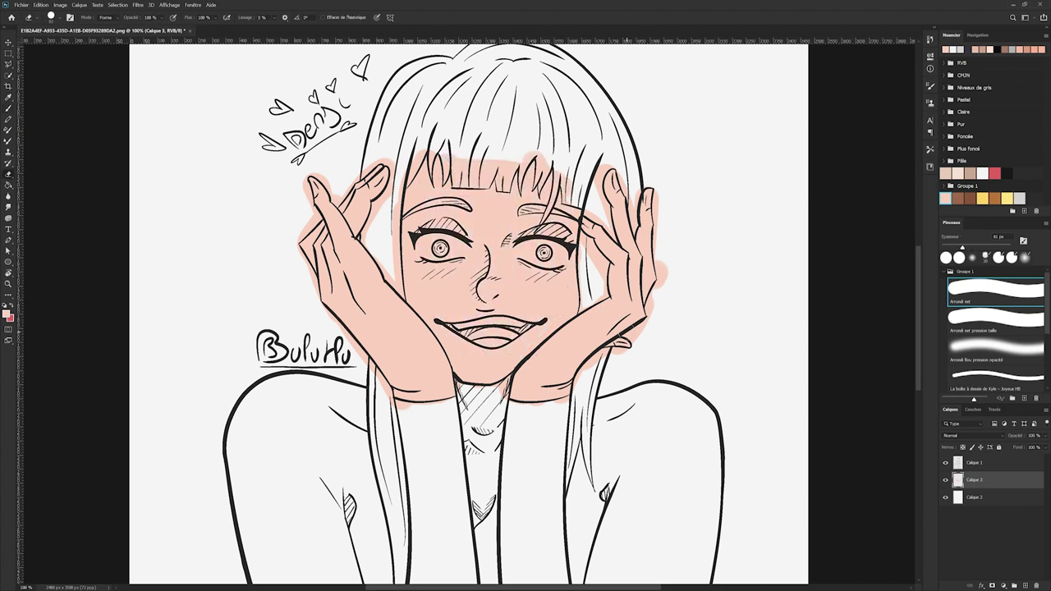
key("ctrl+plus")
mouse_move(298, 496)
left_mouse_down()
mouse_move(297, 477)
mouse_move(173, 316)
left_mouse_up()
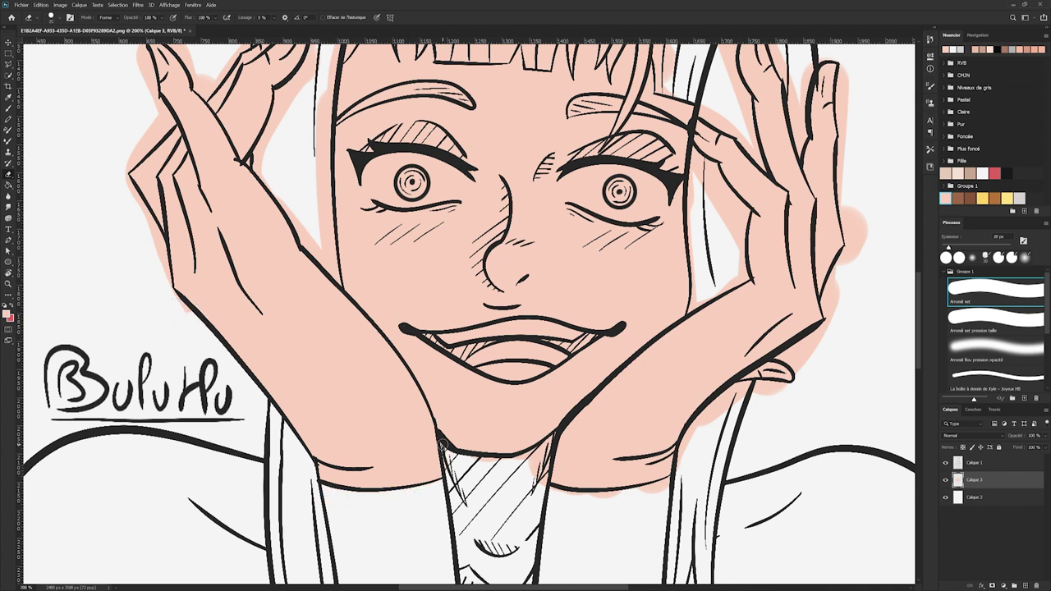
key("b")
key("e")
mouse_move(696, 479)
left_mouse_down()
mouse_move(681, 453)
mouse_move(737, 388)
mouse_move(796, 394)
mouse_move(801, 353)
mouse_move(841, 298)
left_mouse_up()
mouse_move(190, 316)
left_mouse_down()
mouse_move(165, 281)
mouse_move(158, 239)
mouse_move(148, 212)
left_mouse_up()
scroll(148, 212, "up", 3)
mouse_move(151, 371)
left_mouse_down()
mouse_move(126, 306)
mouse_move(168, 259)
left_mouse_up()
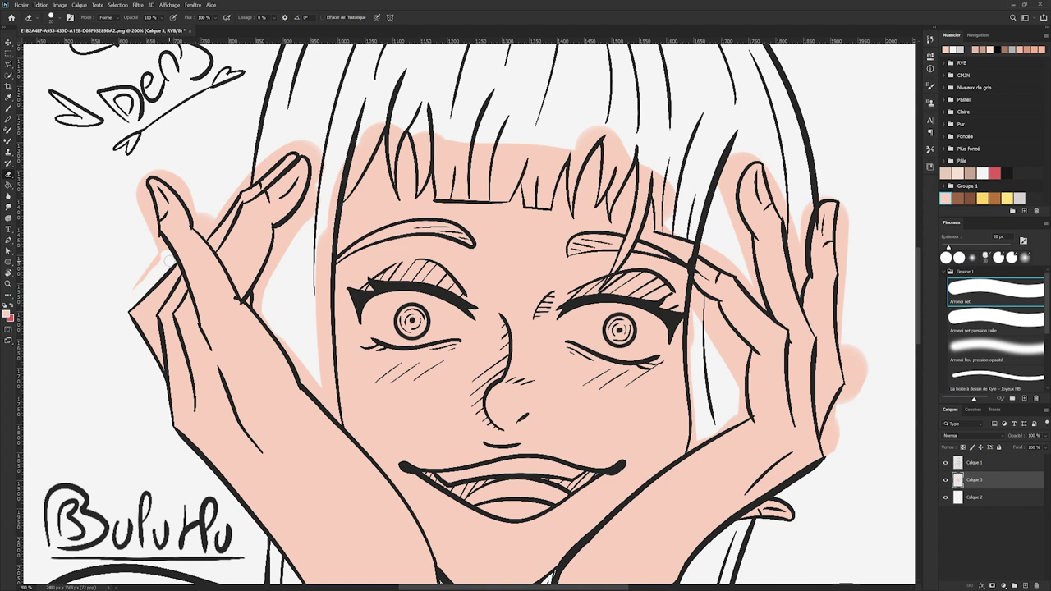
Erase the excess skin colour around the left-hand fingers, beside the face and across the fringe
scroll(154, 245, "up", 2)
mouse_move(152, 338)
left_mouse_down()
mouse_move(141, 308)
mouse_move(148, 275)
mouse_move(198, 325)
mouse_move(190, 310)
mouse_move(217, 320)
mouse_move(283, 250)
left_mouse_up()
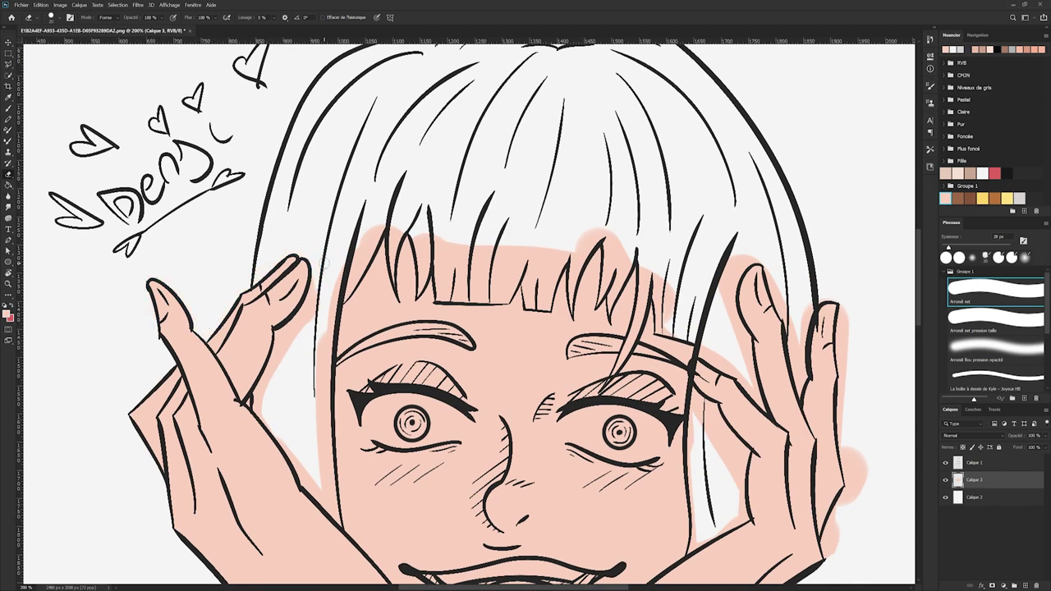
mouse_move(261, 393)
left_mouse_down()
mouse_move(310, 489)
mouse_move(334, 480)
mouse_move(330, 327)
mouse_move(291, 357)
mouse_move(282, 333)
mouse_move(361, 244)
mouse_move(386, 238)
left_mouse_up()
mouse_move(420, 279)
left_mouse_down()
mouse_move(445, 251)
mouse_move(438, 275)
mouse_move(458, 295)
mouse_move(500, 297)
mouse_move(519, 269)
mouse_move(445, 286)
mouse_move(517, 218)
mouse_move(548, 228)
mouse_move(555, 271)
mouse_move(574, 276)
mouse_move(590, 246)
mouse_move(671, 328)
mouse_move(659, 290)
mouse_move(665, 259)
mouse_move(663, 324)
left_mouse_up()
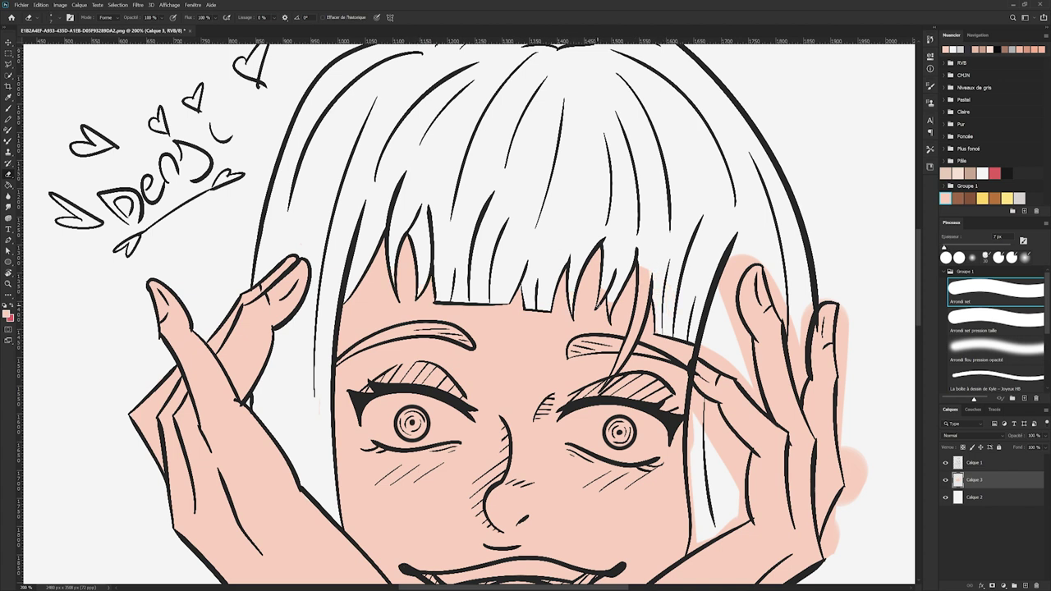
Erase the skin colour inside both eyebrows and the loose hair strand crossing the right one
key("ctrl+plus")
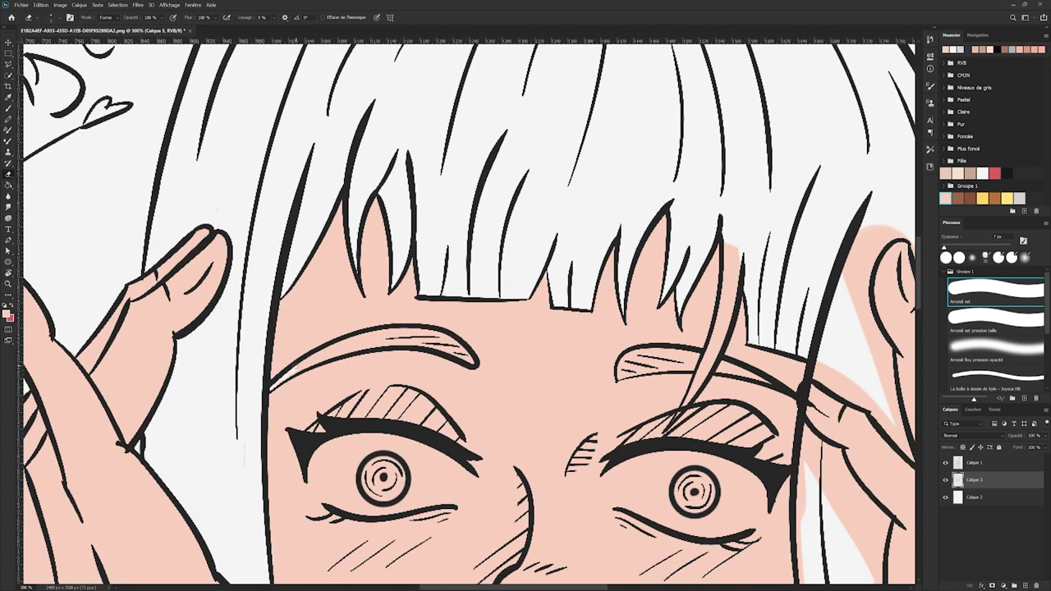
mouse_move(468, 358)
left_mouse_down()
mouse_move(374, 337)
mouse_move(459, 349)
left_mouse_up()
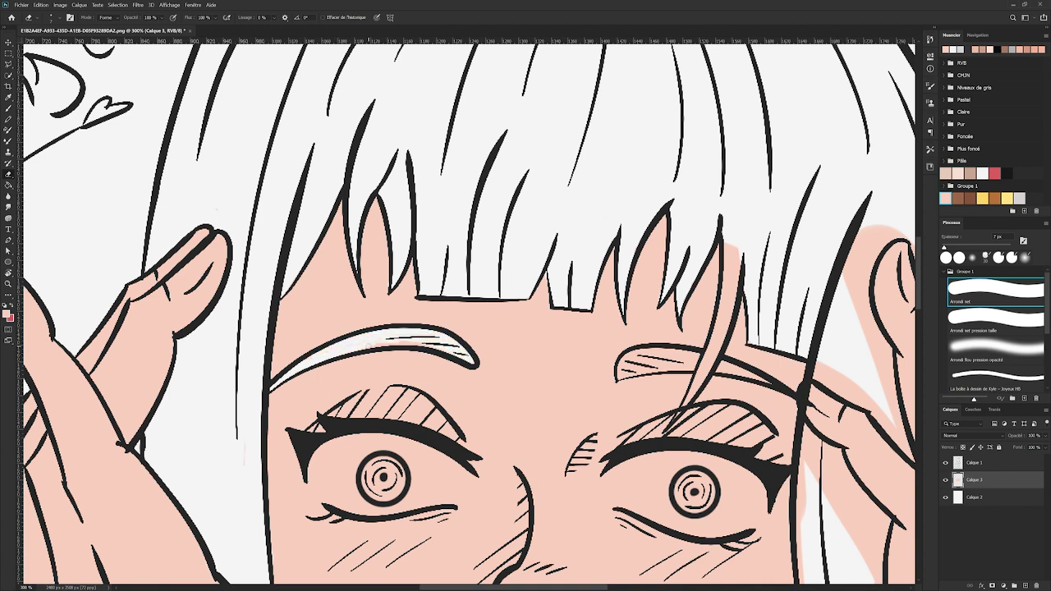
scroll(347, 344, "right", 3)
mouse_move(523, 402)
left_mouse_down()
mouse_move(553, 341)
mouse_move(564, 246)
mouse_move(574, 263)
mouse_move(554, 362)
left_mouse_up()
mouse_move(458, 362)
left_mouse_down()
mouse_move(458, 372)
mouse_move(533, 354)
mouse_move(465, 372)
left_mouse_up()
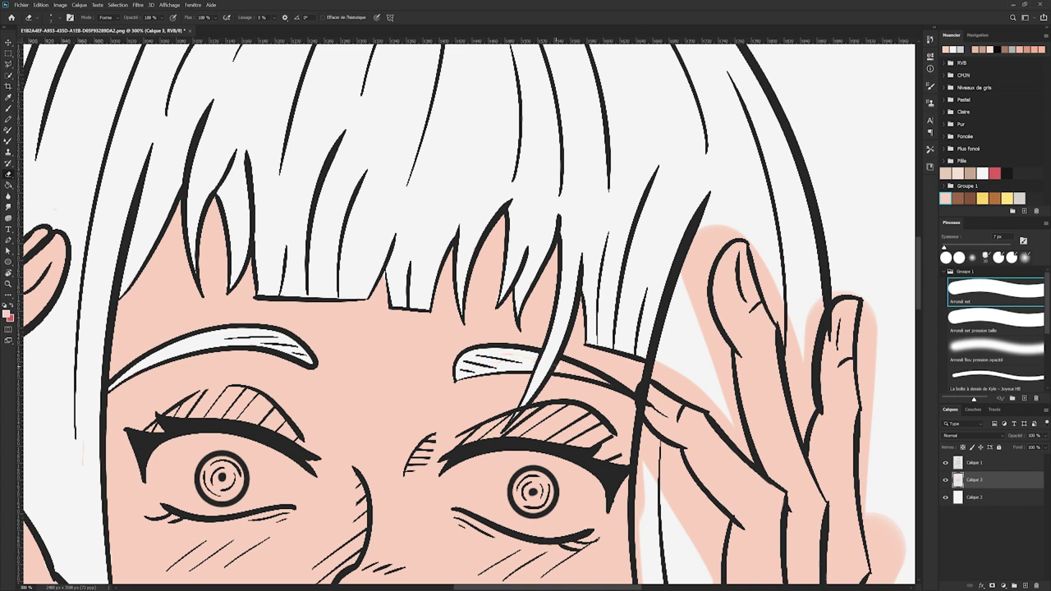
Erase the remaining skin colour spilling around the right-hand fingers and the hair next to them
left_click_drag(919, 314, 919, 343)
left_click_drag(944, 247, 955, 248)
mouse_move(851, 465)
left_mouse_down()
mouse_move(840, 427)
mouse_move(879, 307)
mouse_move(852, 454)
mouse_move(889, 362)
mouse_move(902, 293)
mouse_move(864, 289)
mouse_move(870, 187)
mouse_move(861, 207)
mouse_move(856, 151)
mouse_move(808, 258)
mouse_move(803, 306)
mouse_move(796, 185)
mouse_move(727, 232)
mouse_move(708, 177)
mouse_move(733, 91)
mouse_move(718, 95)
mouse_move(683, 200)
mouse_move(659, 220)
mouse_move(737, 294)
mouse_move(646, 491)
mouse_move(643, 318)
left_mouse_up()
scroll(866, 349, "up", 1)
mouse_move(663, 510)
left_mouse_down()
mouse_move(722, 479)
mouse_move(721, 389)
mouse_move(686, 335)
mouse_move(673, 354)
mouse_move(684, 345)
mouse_move(719, 403)
left_mouse_up()
key("ctrl+0")
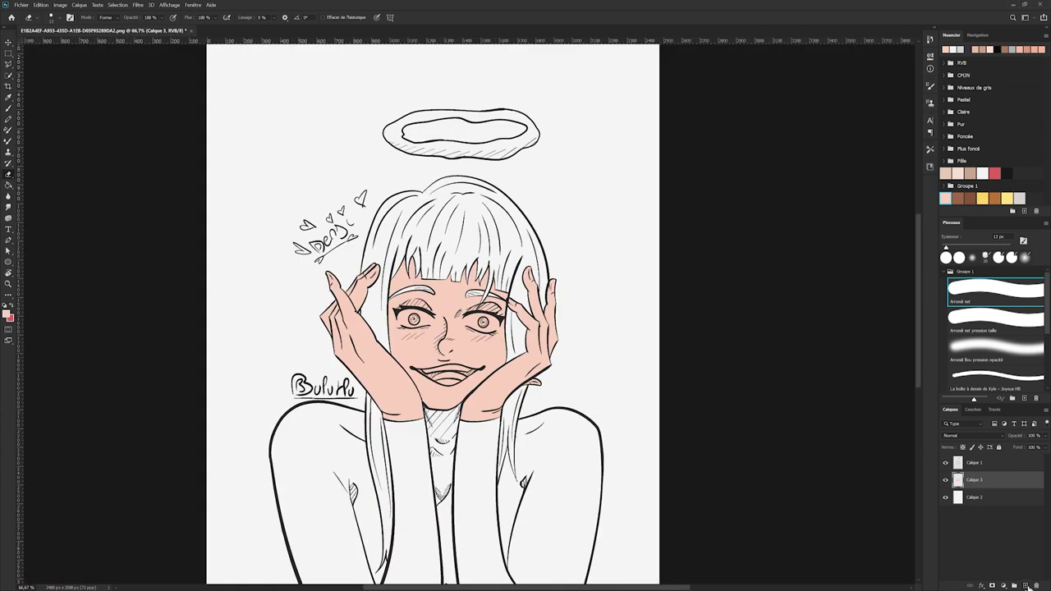
Add a new layer above the skin and paint the hair, side strands and eyebrows red
left_click(1024, 586)
key("i")
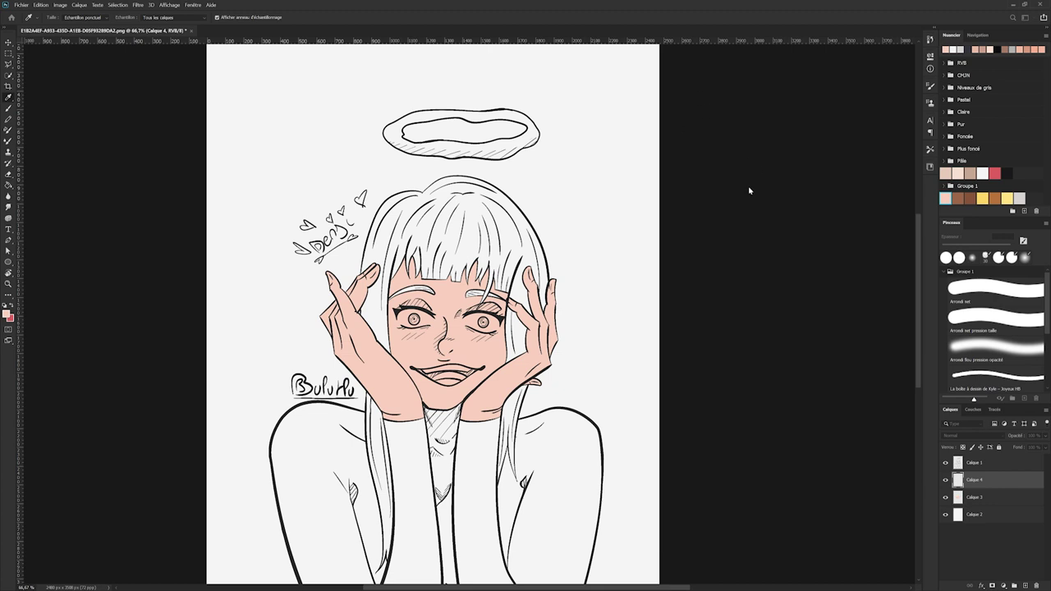
key("b")
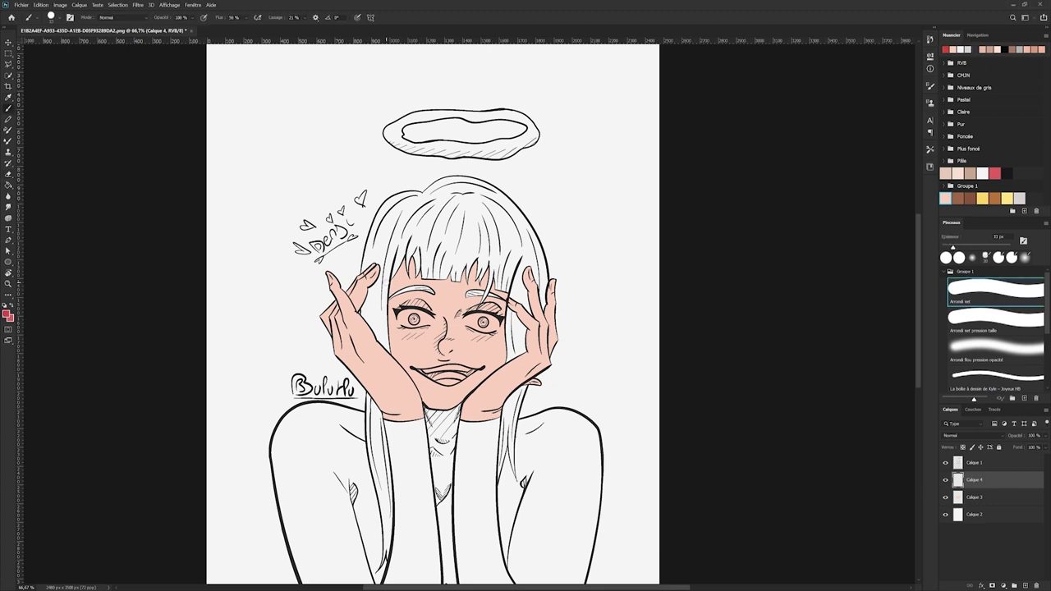
mouse_move(512, 468)
left_mouse_down()
mouse_move(523, 238)
mouse_move(497, 193)
mouse_move(427, 197)
mouse_move(476, 180)
left_mouse_up()
mouse_move(376, 394)
left_mouse_down()
mouse_move(386, 574)
mouse_move(394, 546)
left_mouse_up()
mouse_move(396, 343)
left_mouse_down()
mouse_move(365, 263)
mouse_move(403, 246)
mouse_move(517, 238)
mouse_move(482, 222)
mouse_move(459, 262)
left_mouse_up()
left_click_drag(390, 201, 410, 242)
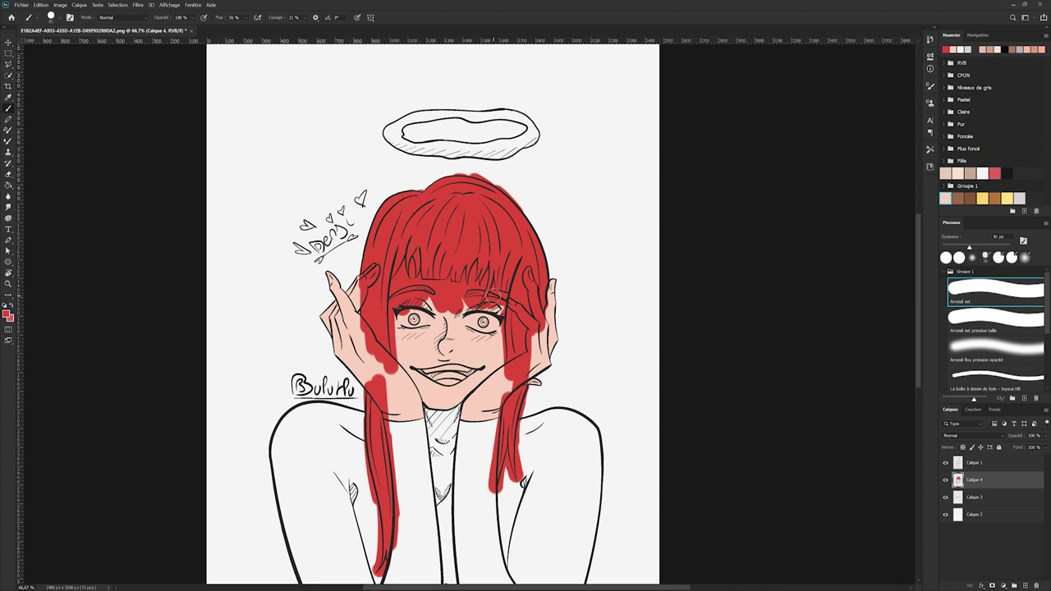
Refill the main painted hair area with a slightly darker red using the Paint Bucket
key("i")
key("g")
key("e")
Select the skin shapes on layer Calque 3 and delete the red overlapping them on hair layer Calque 4
left_click(974, 498)
left_click(9, 75)
left_click_drag(361, 378, 536, 353)
left_click(974, 480)
key("e")
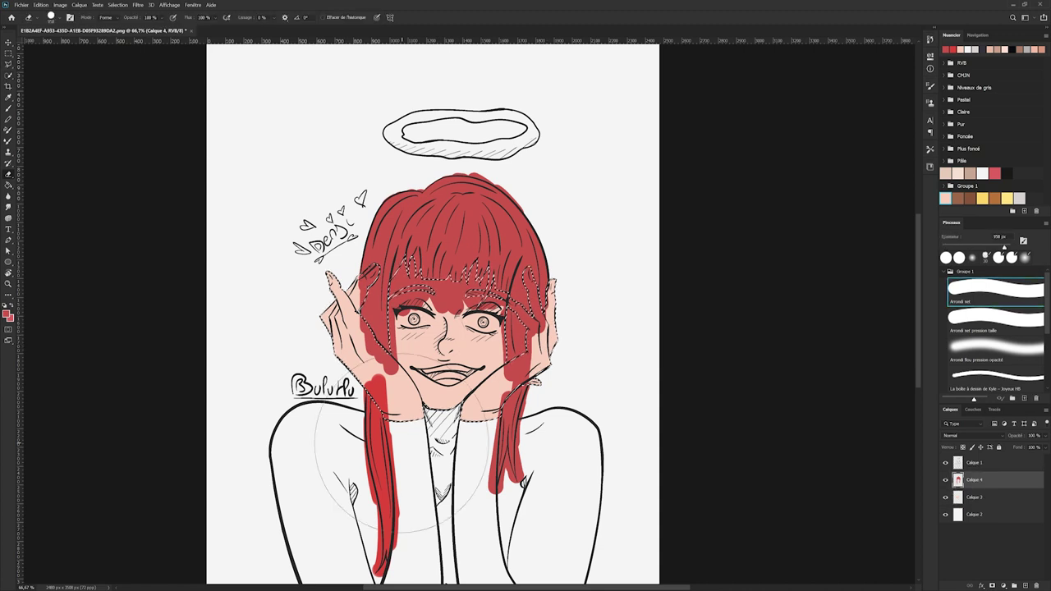
key("Delete")
key("w")
key("ctrl+d")
Erase the red that spills past the hair outline along the crown and sides of the head
key("e")
key("ctrl+plus")
key("ctrl+plus")
key("b")
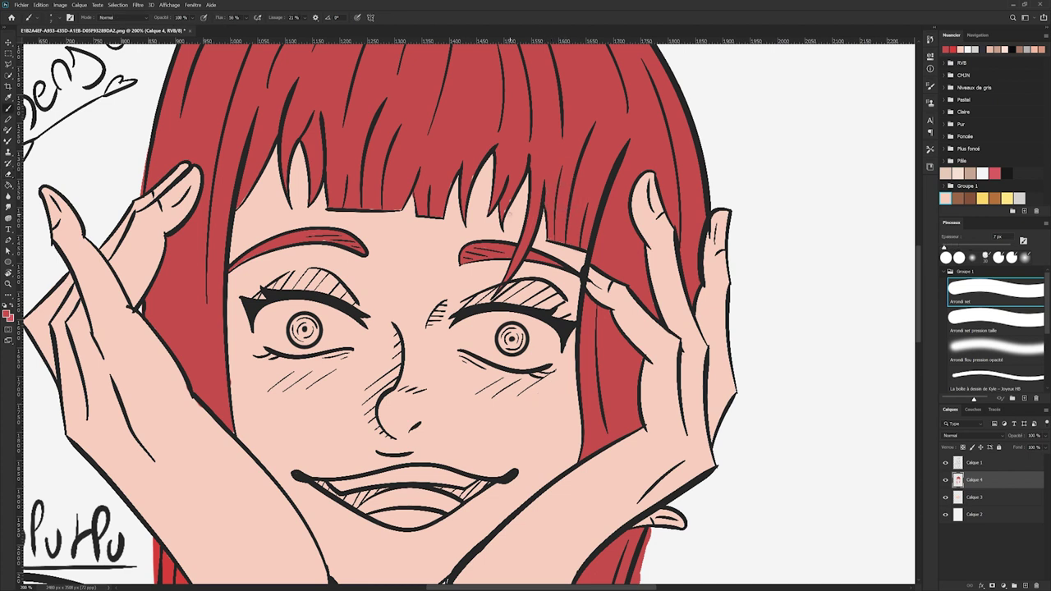
key("e")
scroll(575, 271, "up", 5)
mouse_move(456, 198)
left_mouse_down()
mouse_move(384, 198)
mouse_move(350, 217)
left_mouse_up()
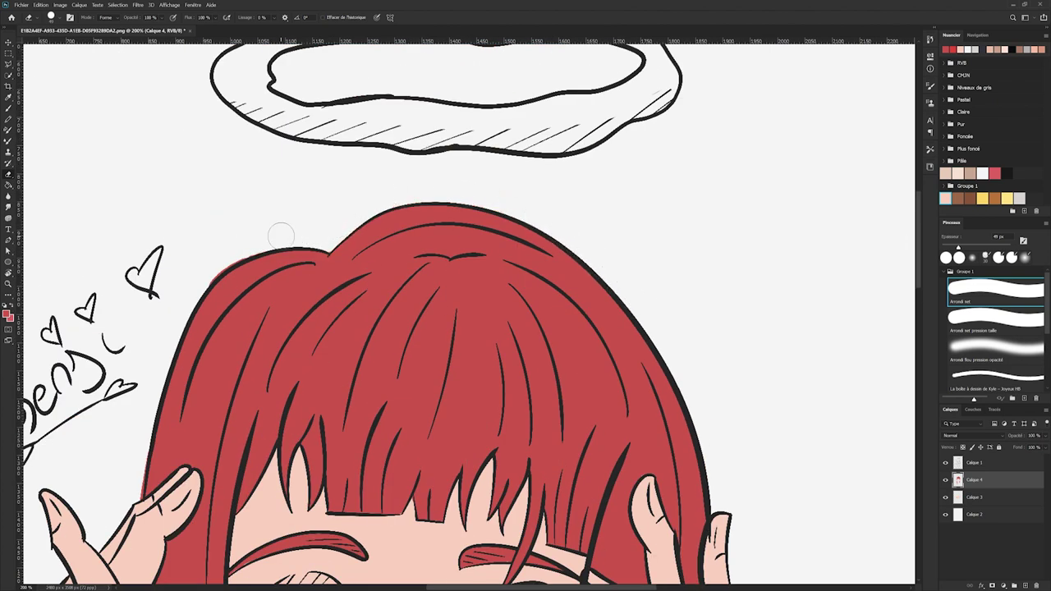
Erase the excess red around the right-hand hair strand below the wrist, down to its split tips
scroll(917, 288, "down", 3)
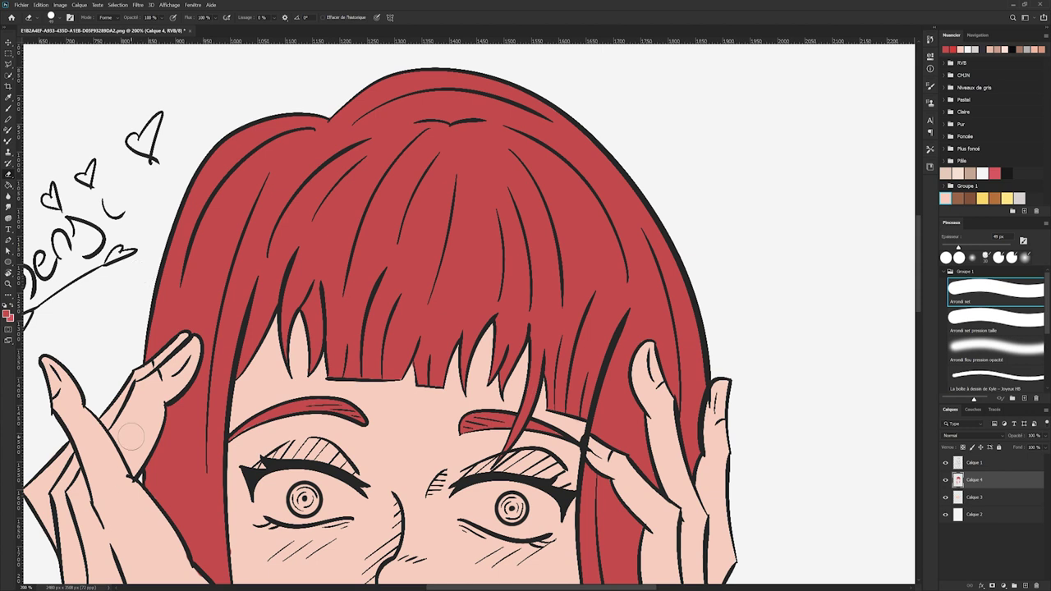
scroll(131, 435, "down", 10)
mouse_move(628, 513)
left_mouse_down()
mouse_move(621, 429)
mouse_move(661, 231)
left_mouse_up()
mouse_move(575, 541)
left_mouse_down()
mouse_move(583, 484)
mouse_move(537, 493)
mouse_move(562, 328)
left_mouse_up()
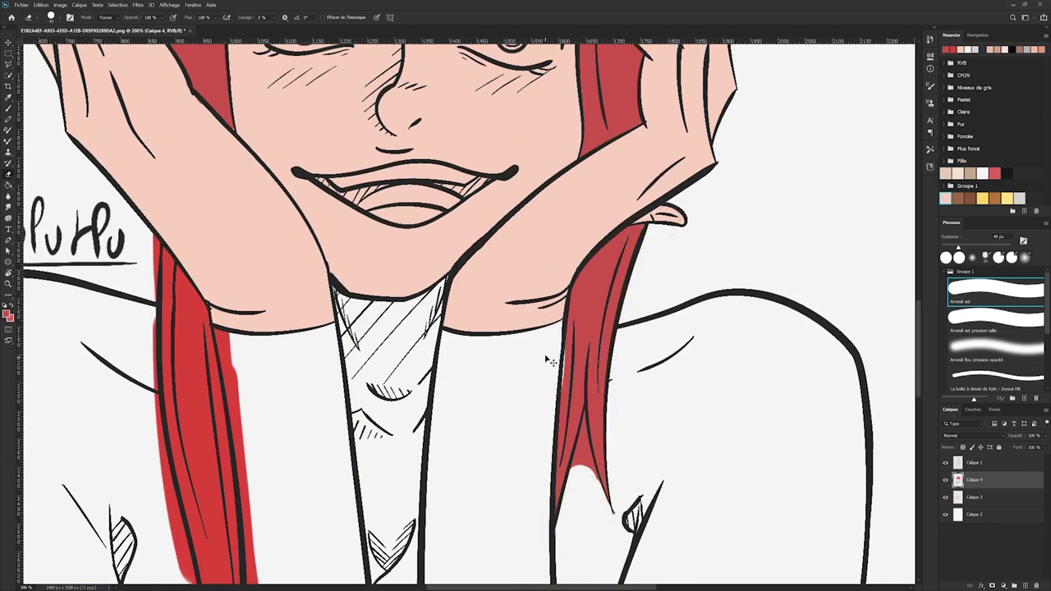
mouse_move(578, 447)
left_mouse_down()
mouse_move(596, 478)
mouse_move(581, 460)
left_mouse_up()
key("b")
key("e")
Erase the excess red along both edges of the long left-hand hair strand, down to its tips
scroll(438, 446, "left", 4)
key("bracketright")
key("bracketright")
key("bracketright")
key("bracketright")
key("bracketright")
key("bracketright")
key("bracketright")
mouse_move(431, 428)
left_mouse_down()
mouse_move(416, 343)
mouse_move(440, 501)
left_mouse_up()
left_click_drag(330, 357, 334, 249)
left_click_drag(337, 474, 333, 371)
scroll(386, 452, "down", 4)
left_click_drag(435, 528, 440, 310)
left_click_drag(384, 491, 357, 291)
scroll(366, 374, "down", 2)
mouse_move(421, 422)
left_mouse_down()
mouse_move(379, 403)
mouse_move(384, 361)
mouse_move(449, 441)
left_mouse_up()
key("ctrl+minus")
key("ctrl+minus")
key("ctrl+minus")
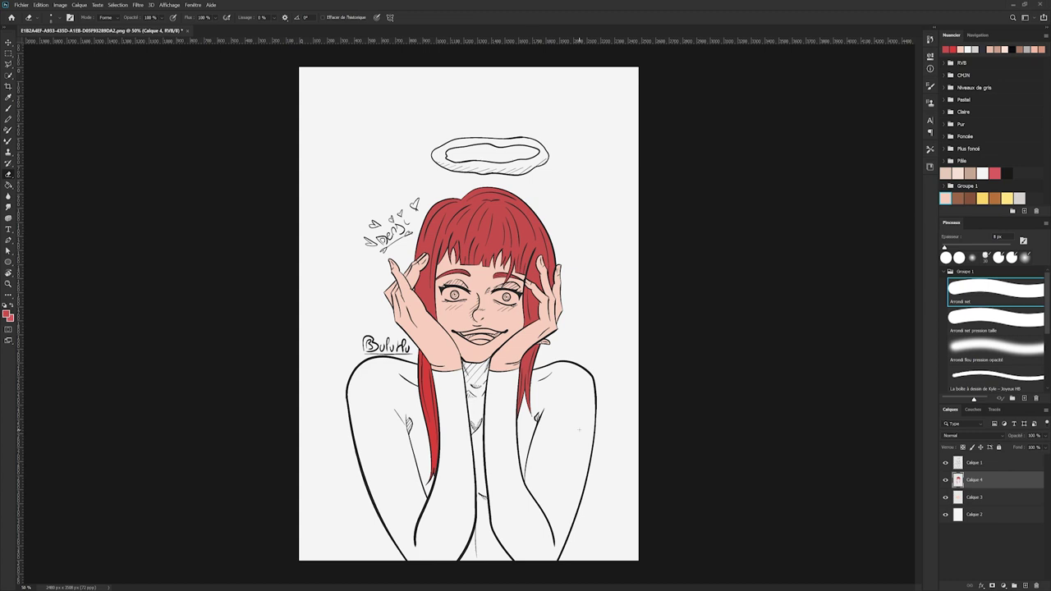
Add a new layer above Calque 2 and paint the shoulders, arms, torso and neck near-black
left_click(975, 515)
left_click(1025, 585)
left_click(7, 313)
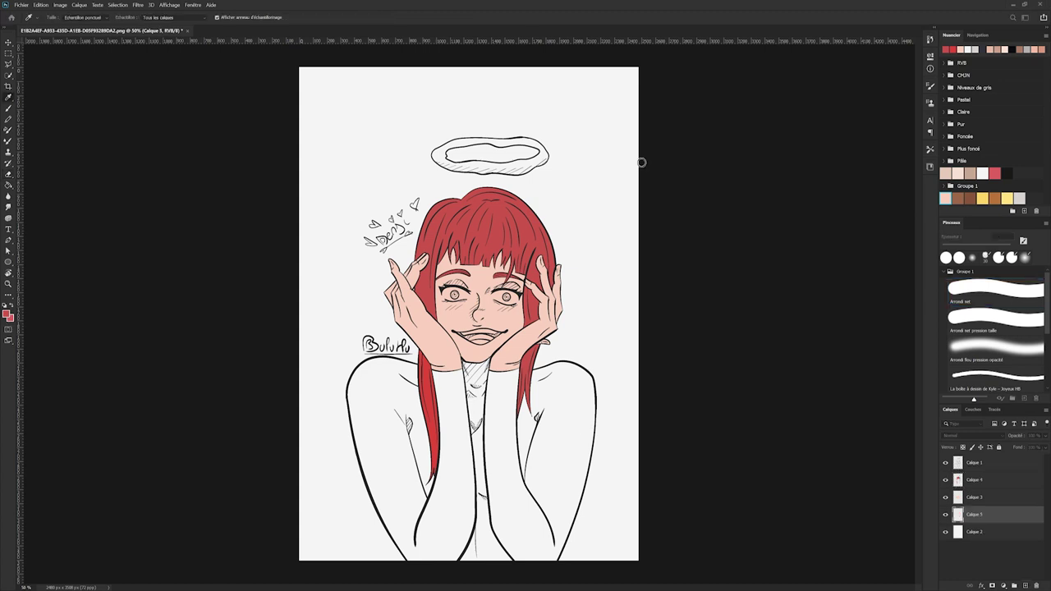
left_click(799, 95)
key("ctrl+plus")
key("ctrl+plus")
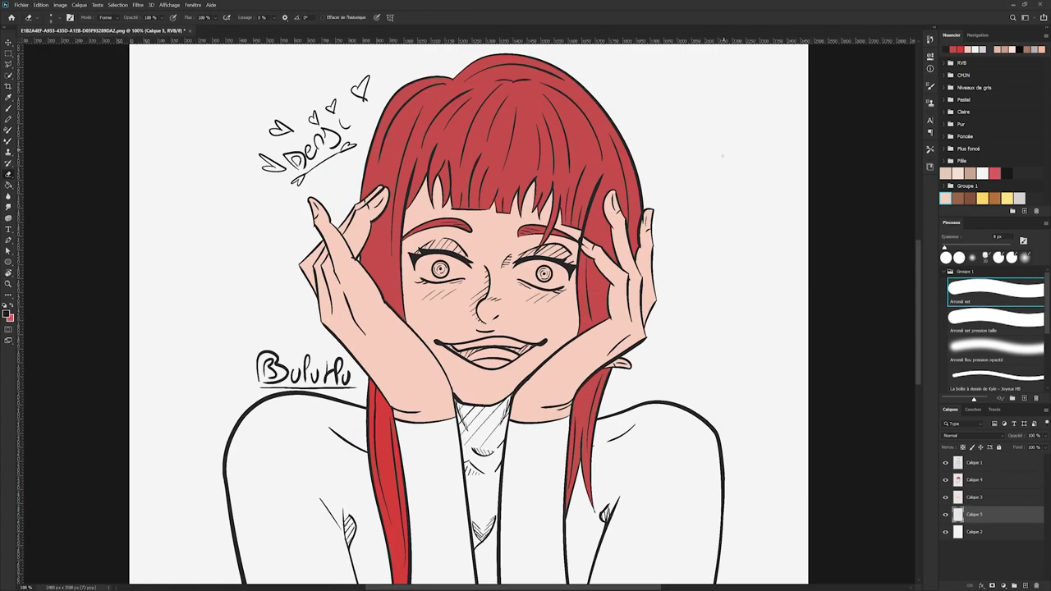
scroll(723, 156, "down", 3)
key("b")
left_click_drag(980, 246, 997, 247)
mouse_move(363, 543)
left_mouse_down()
mouse_move(291, 344)
mouse_move(334, 318)
mouse_move(430, 306)
mouse_move(706, 217)
mouse_move(536, 382)
mouse_move(596, 444)
left_mouse_up()
key("e")
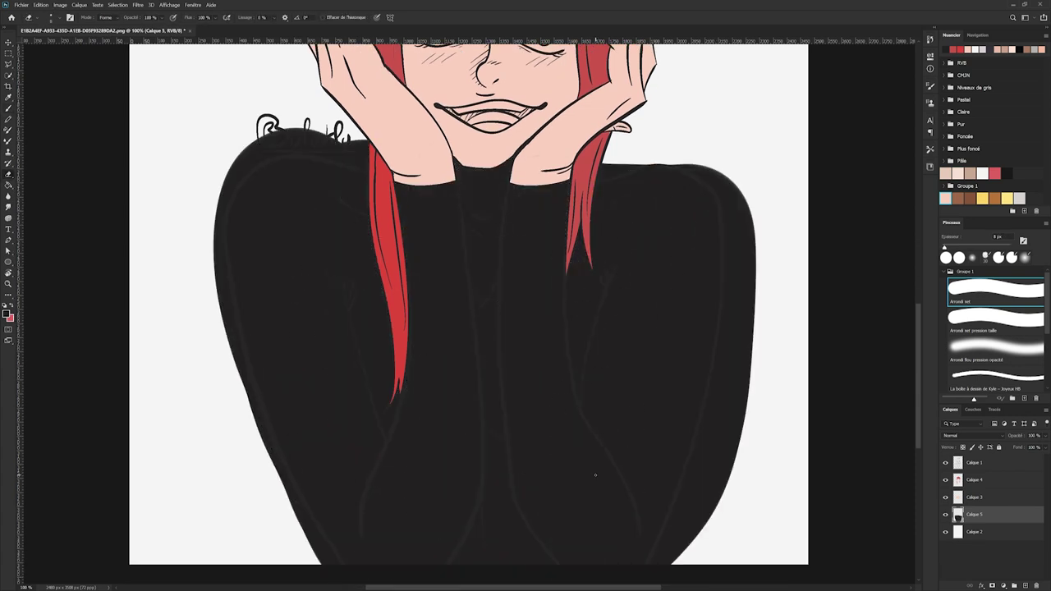
Erase the black spilling past the outline of the right-hand arm and shoulder
left_click_drag(665, 561, 745, 324)
left_click_drag(696, 478, 748, 240)
key("ctrl+plus")
left_click_drag(572, 588, 666, 588)
left_click_drag(625, 342, 633, 259)
key("ctrl+z")
left_click_drag(628, 310, 645, 158)
left_click_drag(918, 370, 918, 319)
left_click_drag(516, 272, 655, 417)
left_click_drag(636, 468, 626, 379)
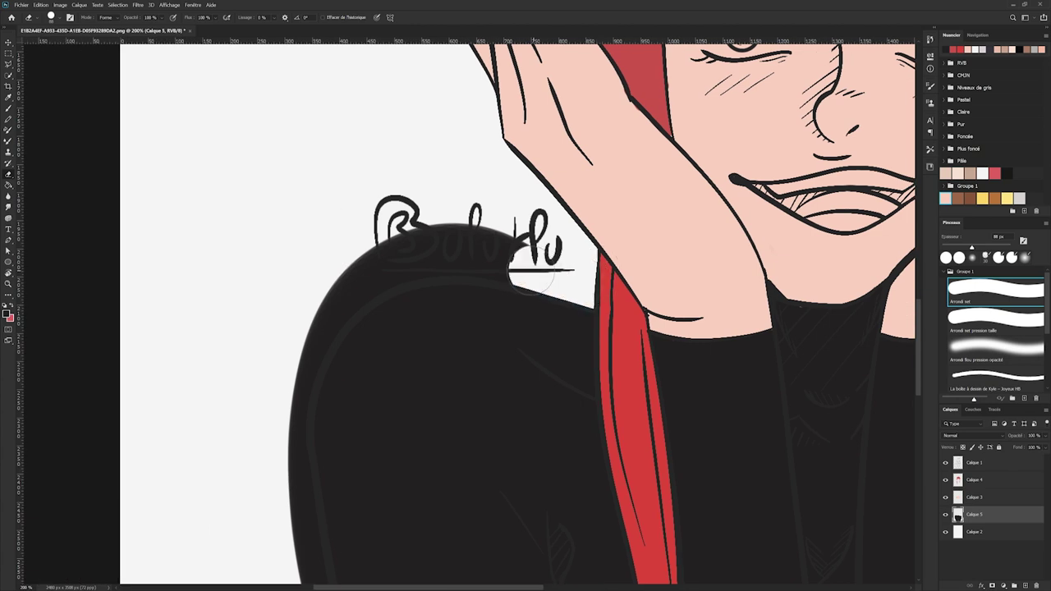
Erase the black spilling past the left-hand shoulder and arm, clearing the signature and the outline down to the canvas edge
left_click_drag(532, 271, 322, 318)
left_click_drag(435, 215, 491, 217)
mouse_move(290, 508)
left_mouse_down()
mouse_move(286, 441)
mouse_move(311, 348)
left_mouse_up()
left_click_drag(917, 338, 913, 404)
left_click_drag(367, 435, 306, 114)
scroll(411, 353, "down", 4)
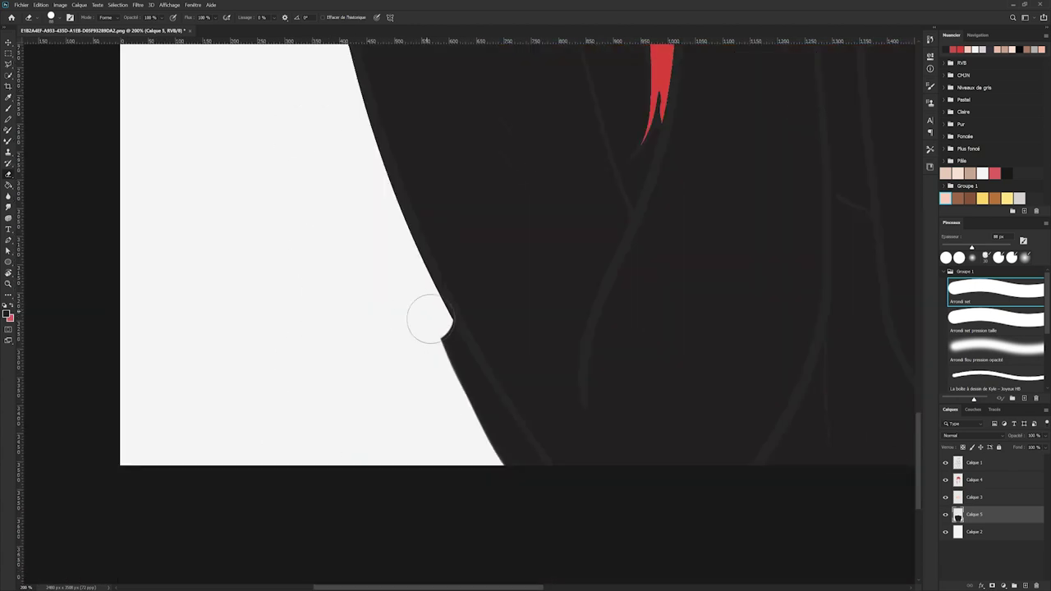
key("ctrl+minus")
key("ctrl+minus")
key("ctrl+minus")
Select the skin shapes of Calque 3, hide that layer and erase the black beneath them on Calque 5
left_click(974, 497)
key("w")
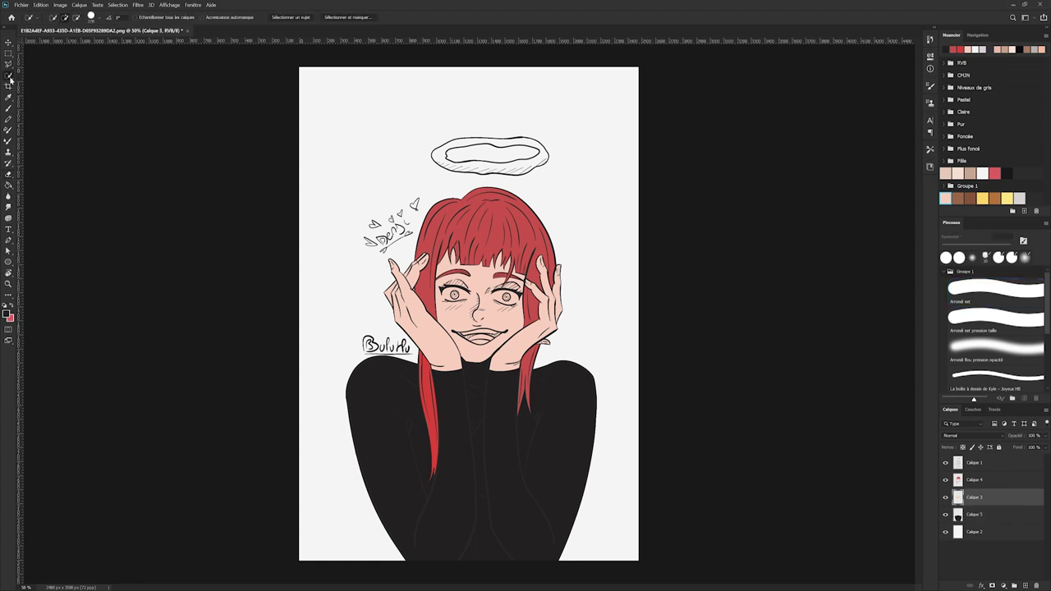
left_click(958, 498, "ctrl")
left_click(946, 498)
key("e")
left_click(974, 515)
mouse_move(427, 360)
left_mouse_down()
mouse_move(530, 359)
mouse_move(433, 460)
left_mouse_up()
key("ctrl+d")
Select the hair strands on Calque 4, hide that layer and erase the black beneath them on Calque 5
left_click(974, 480)
key("w")
left_click_drag(526, 398, 525, 371)
left_click(945, 480)
key("e")
left_click(974, 514)
left_click_drag(425, 361, 435, 472)
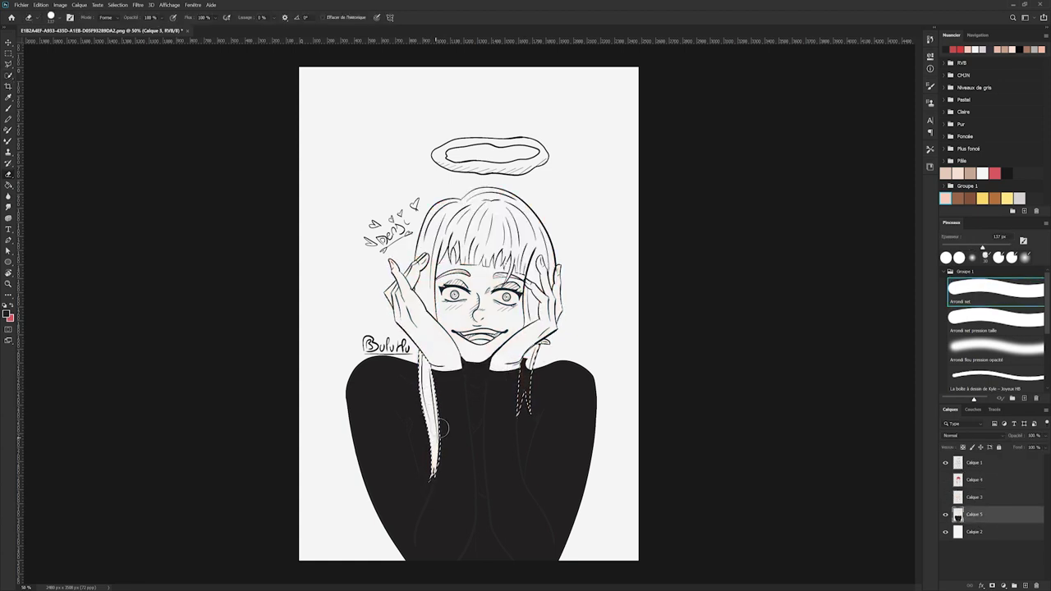
left_click_drag(525, 406, 532, 353)
Show layers Calque 3 and Calque 4 again and clear the selection
left_click(946, 497)
left_click(946, 481)
key("w")
key("ctrl+d")
key("b")
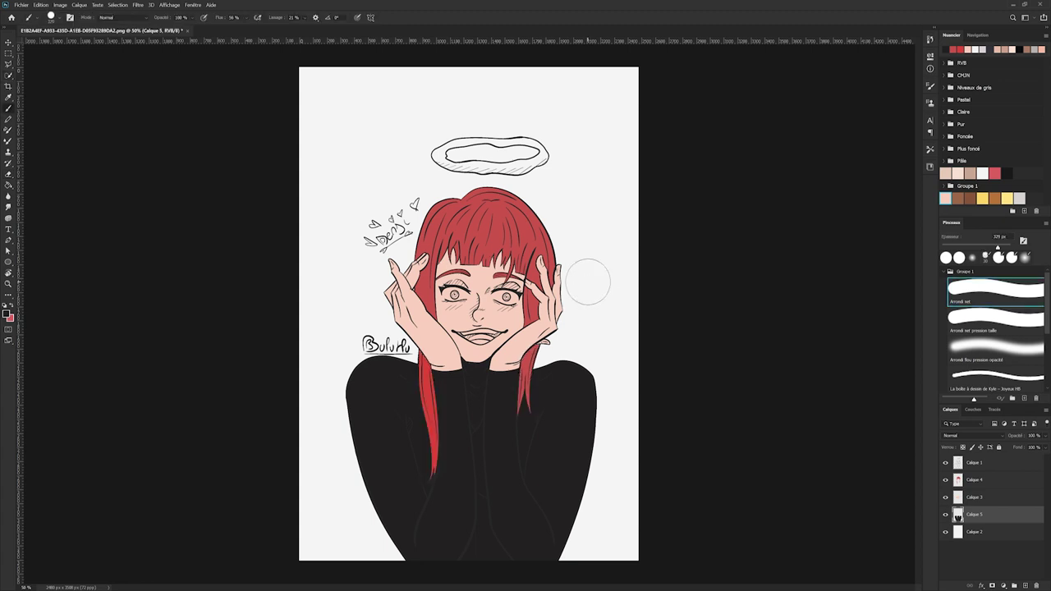
Add a new layer directly above layer Calque 3 for the mouth colours
key("ctrl+plus")
key("ctrl+plus")
key("ctrl+plus")
left_click(985, 498)
left_click(1025, 585)
Paint the inside of the mouth dark red, including its corners, and erase the overflow with an 11 px eraser
left_click(1007, 174)
left_click_drag(997, 247, 953, 248)
left_click(995, 174)
key("i")
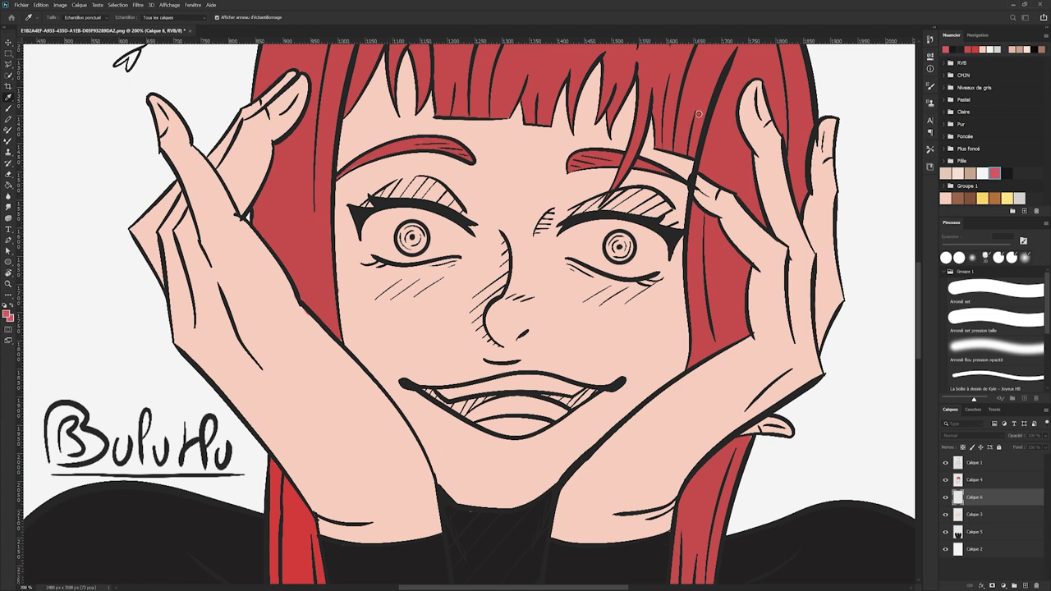
left_click(675, 135)
key("b")
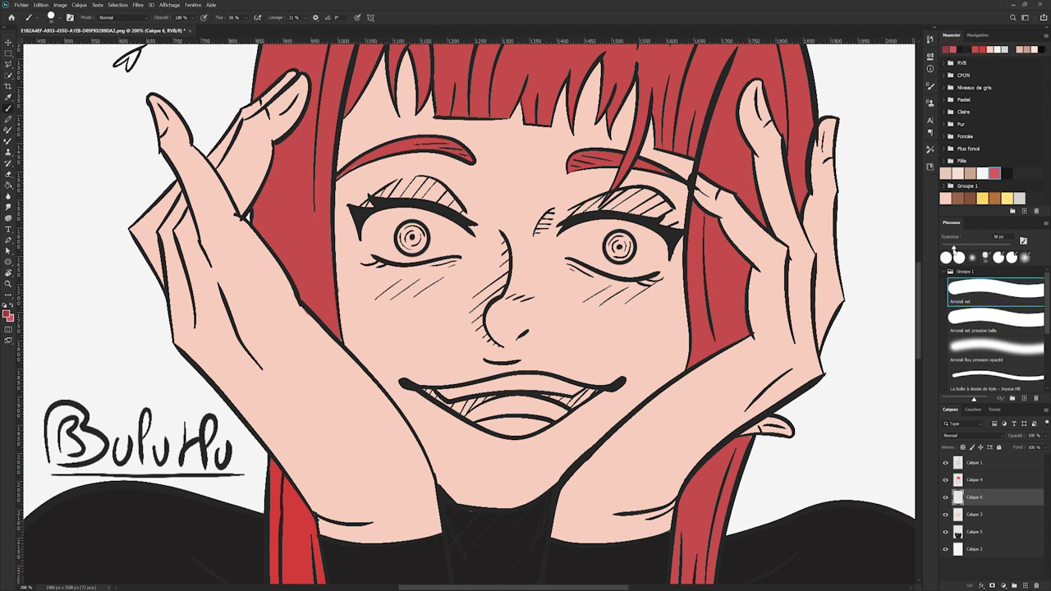
left_click_drag(462, 411, 491, 400)
mouse_move(595, 387)
left_mouse_down()
mouse_move(566, 404)
mouse_move(591, 390)
left_mouse_up()
key("e")
left_click_drag(976, 247, 955, 246)
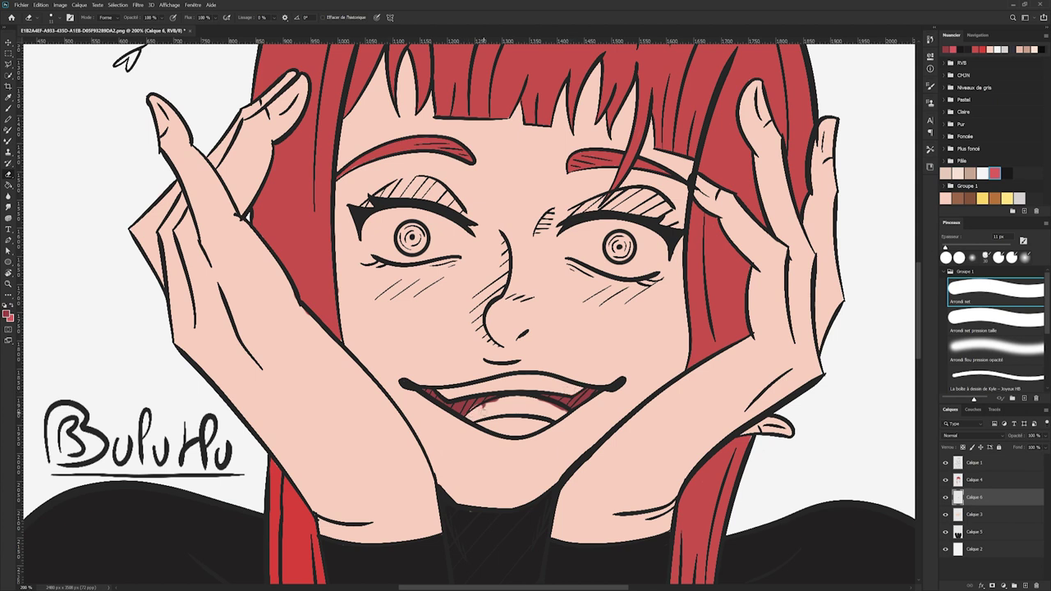
Add another layer and paint the tongue area between the teeth in a deep red with a 17 px brush
key("i")
key("Return")
left_click(1026, 585)
key("b")
mouse_move(470, 416)
left_mouse_down()
mouse_move(518, 403)
mouse_move(559, 412)
left_mouse_up()
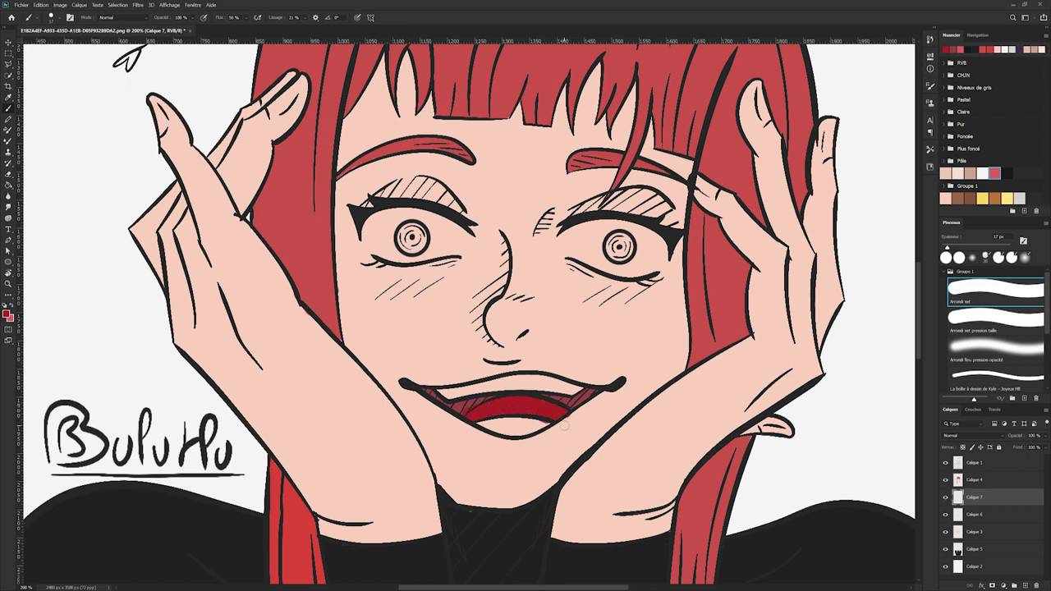
Refill the tongue with a brighter red and erase the overflow onto the lower teeth
key("i")
key("Return")
key("g")
left_click(527, 412)
key("e")
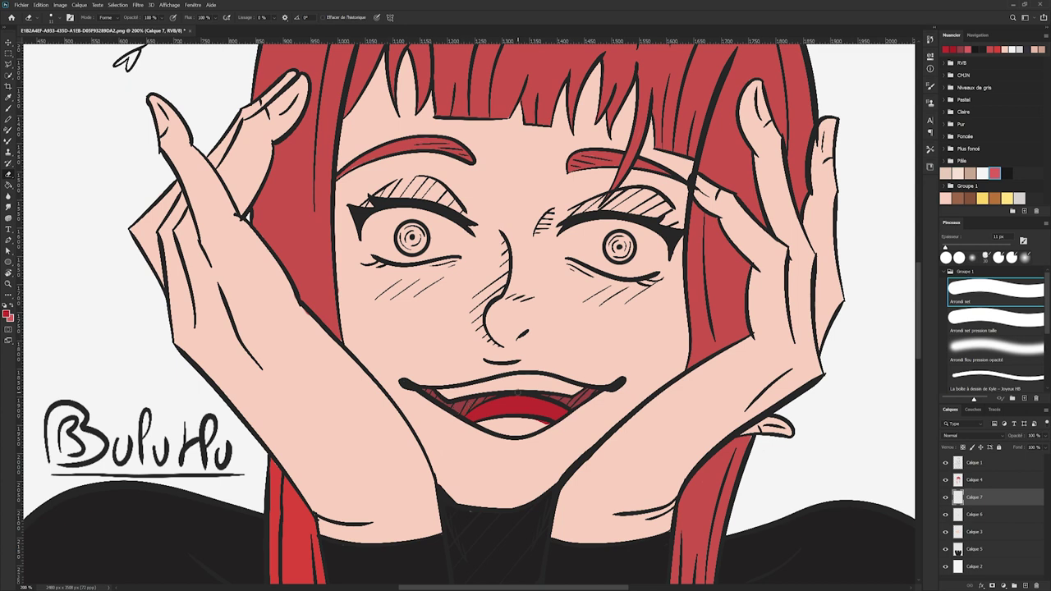
Add a new layer above Calque 7 and paint the upper teeth, lower teeth and both eye whites white with a 17 px brush
left_click(1024, 585)
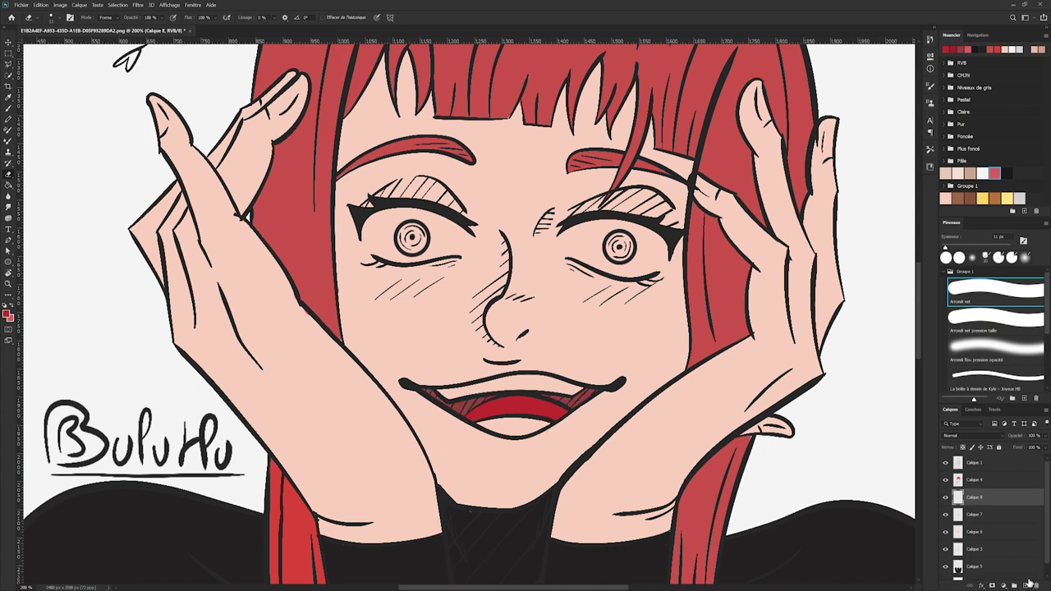
key("b")
mouse_move(446, 393)
left_mouse_down()
mouse_move(558, 382)
mouse_move(450, 394)
left_mouse_up()
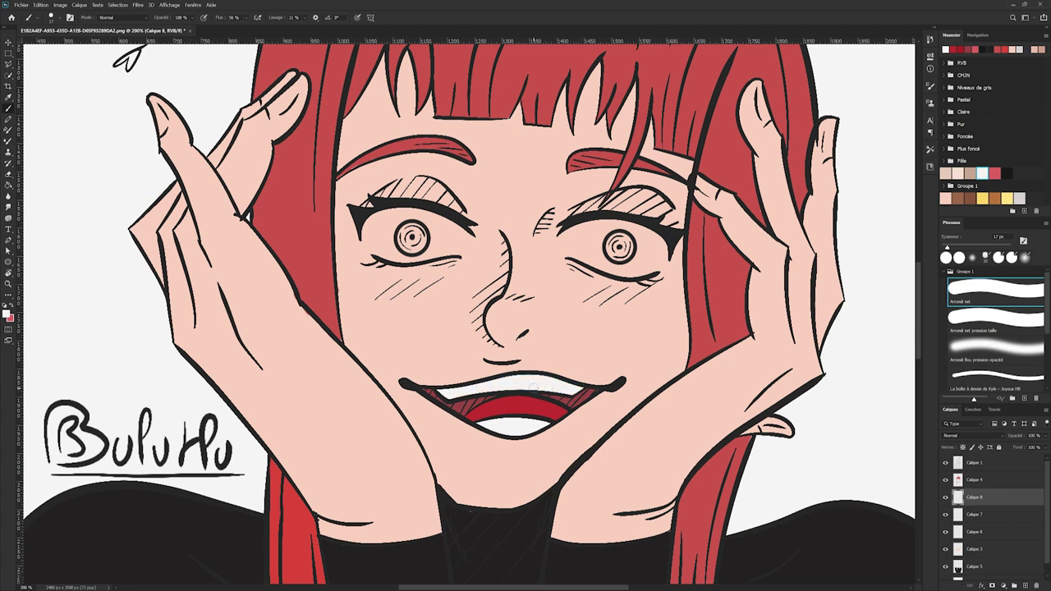
mouse_move(567, 253)
left_mouse_down()
mouse_move(657, 233)
mouse_move(627, 269)
mouse_move(624, 255)
mouse_move(652, 246)
left_mouse_up()
mouse_move(368, 246)
left_mouse_down()
mouse_move(435, 217)
mouse_move(384, 240)
mouse_move(451, 244)
left_mouse_up()
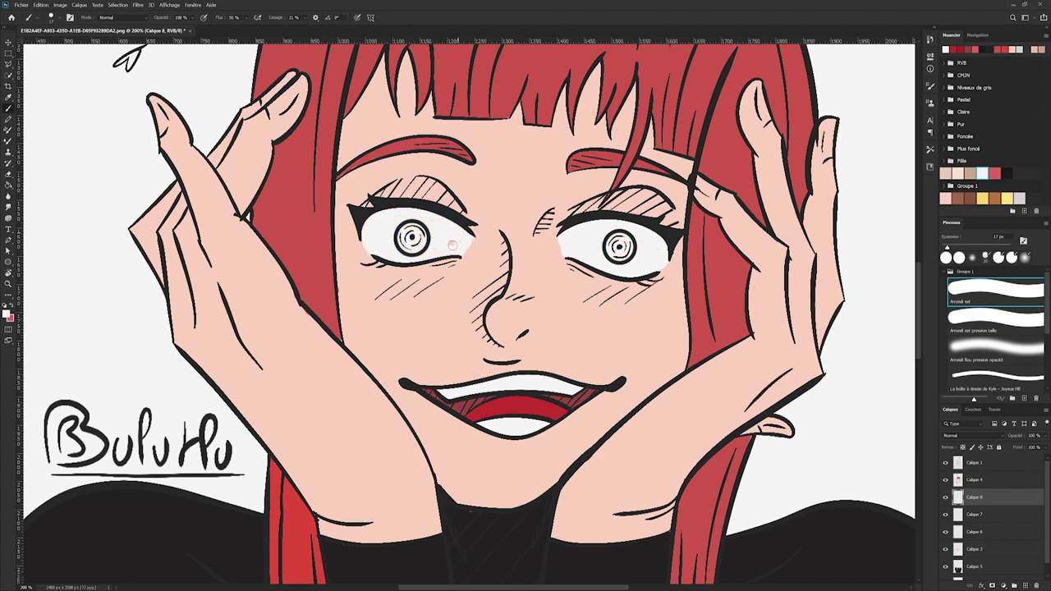
Group layers Calque 6 to Calque 8 and colour both irises golden orange on a new layer above the group
left_click(1000, 535, "shift")
left_click(1014, 585)
left_click(1025, 585)
left_click(1006, 198)
key("i")
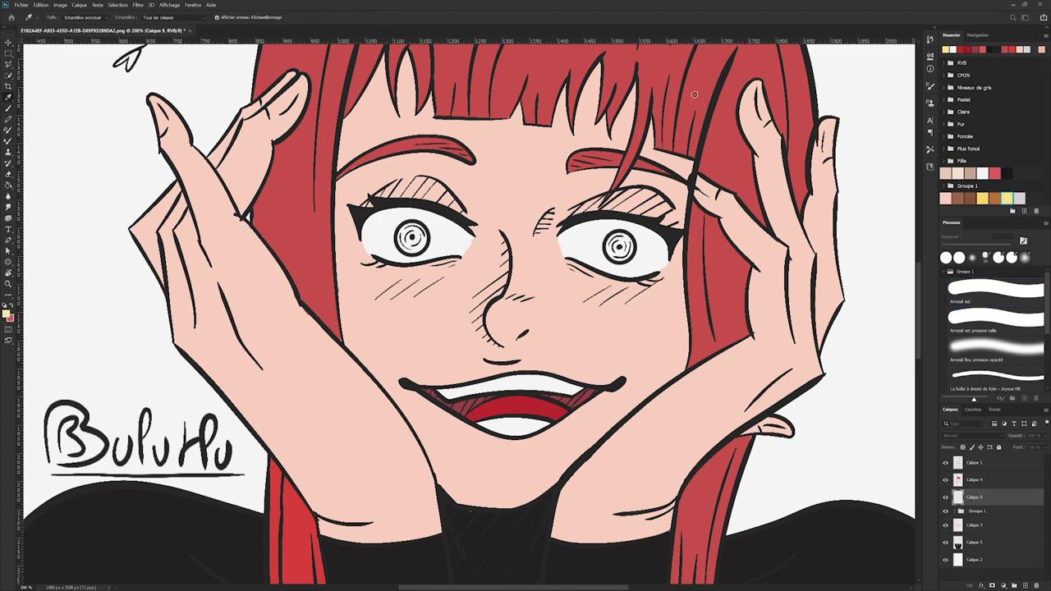
key("b")
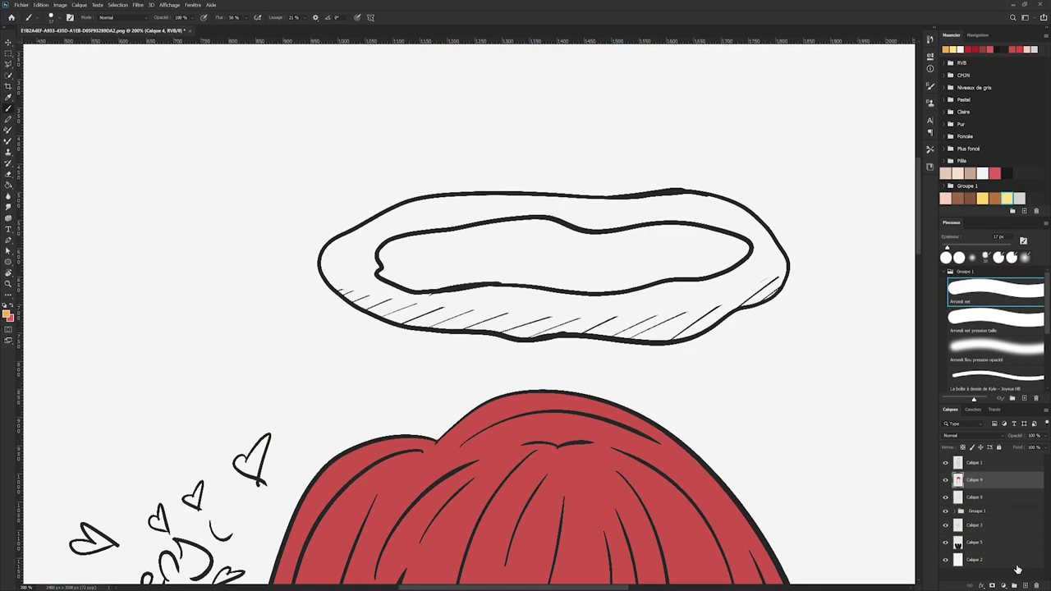
Add a new layer above Calque 4 and paint the halo ring above the head red with a 17 px brush
left_click(1025, 585)
key("i")
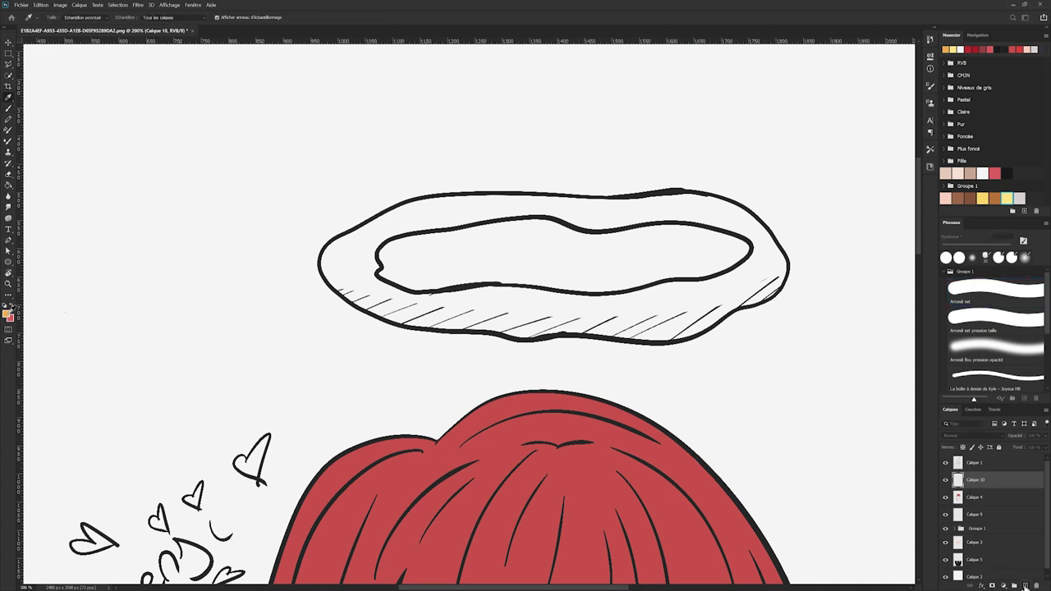
key("b")
left_click_drag(335, 282, 375, 308)
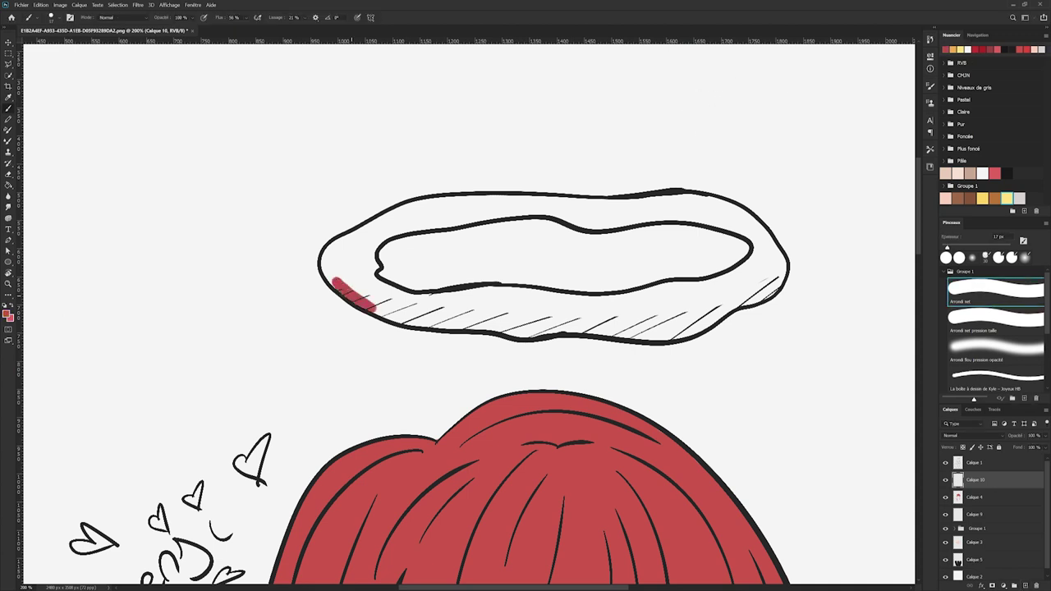
mouse_move(339, 244)
left_mouse_down()
mouse_move(374, 257)
mouse_move(439, 323)
left_mouse_up()
mouse_move(355, 294)
left_mouse_down()
mouse_move(338, 256)
mouse_move(492, 291)
mouse_move(485, 324)
mouse_move(518, 296)
mouse_move(508, 330)
mouse_move(567, 312)
mouse_move(599, 328)
mouse_move(632, 293)
left_mouse_up()
mouse_move(378, 238)
left_mouse_down()
mouse_move(410, 206)
mouse_move(493, 209)
mouse_move(394, 230)
mouse_move(501, 203)
mouse_move(612, 222)
mouse_move(591, 205)
mouse_move(697, 202)
mouse_move(726, 224)
left_mouse_up()
left_click_drag(616, 215, 763, 246)
mouse_move(566, 310)
left_mouse_down()
mouse_move(727, 279)
mouse_move(665, 337)
mouse_move(714, 316)
mouse_move(720, 294)
mouse_move(704, 310)
mouse_move(776, 246)
mouse_move(759, 246)
mouse_move(751, 275)
left_mouse_up()
Refill the halo ring with a dark burgundy red
key("i")
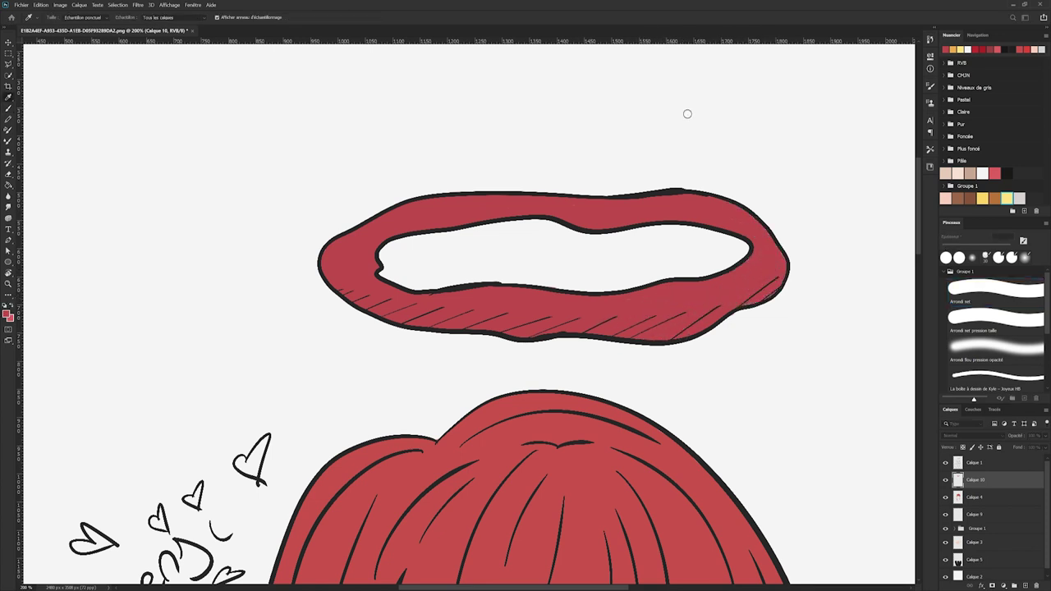
key("g")
left_click(365, 265)
key("i")
left_click(698, 134)
key("g")
left_click(755, 228)
key("e")
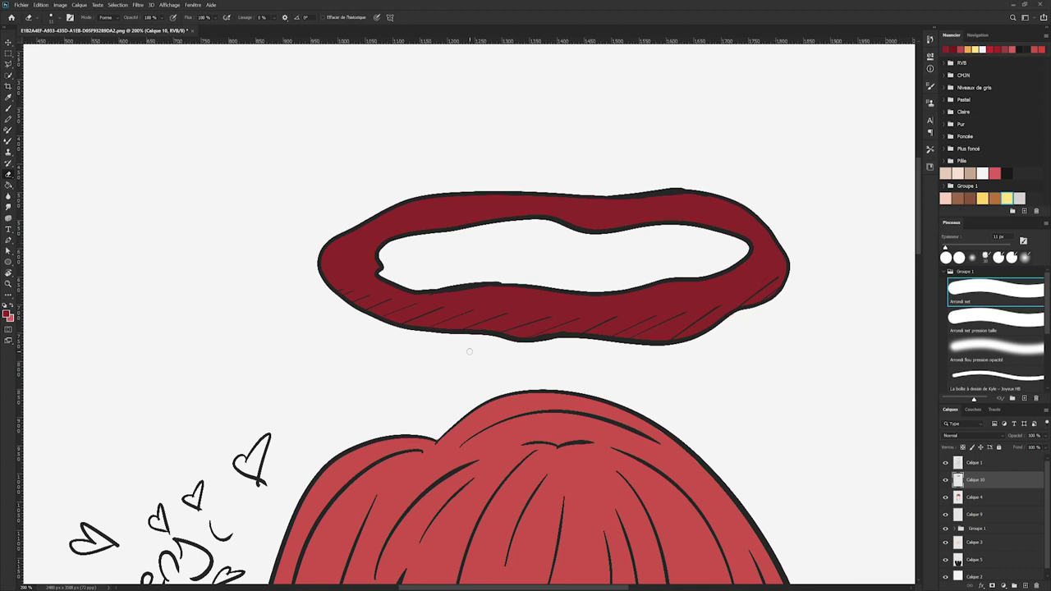
Add a new layer directly above Calque 3 for the skin shading and choose the soft Arrondi flou pression opacité preset
key("ctrl+0")
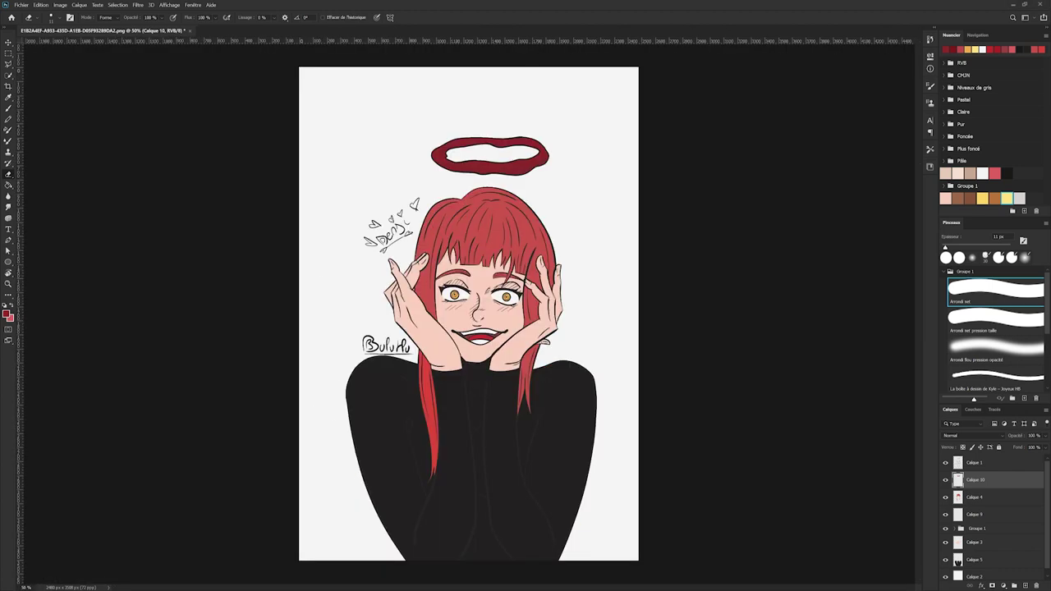
left_click(985, 543)
left_click(1024, 585)
left_click(988, 351)
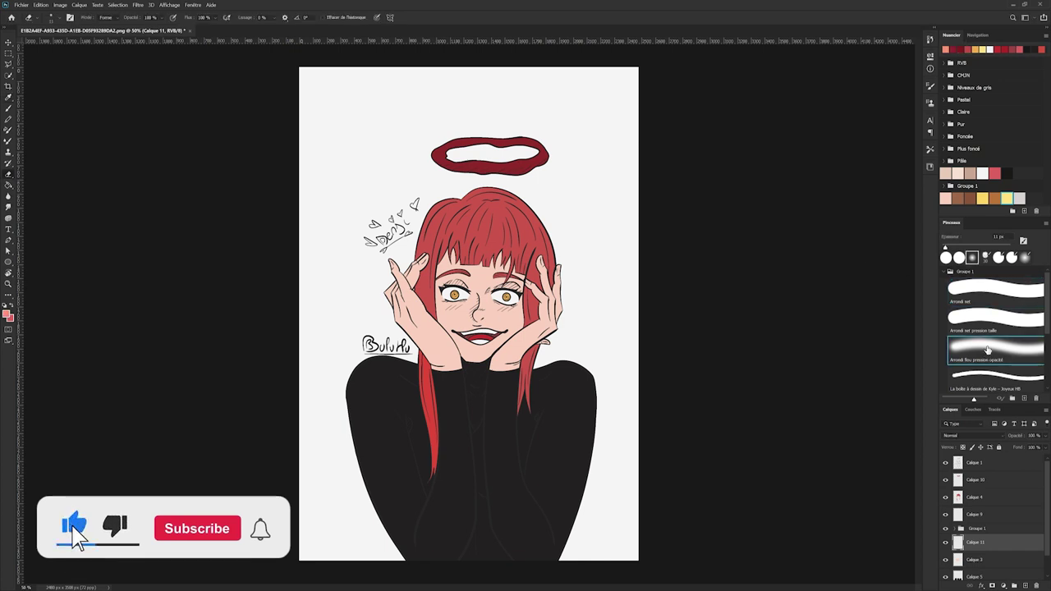
key("ctrl+1")
left_click_drag(945, 247, 967, 247)
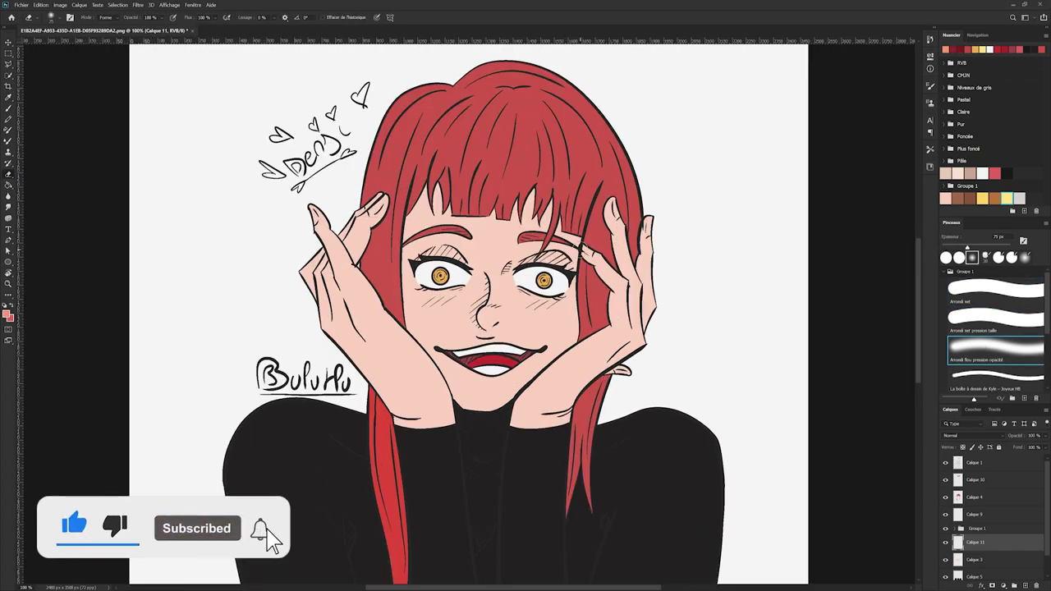
Select the face and hands from layer Calque 3 and softly shade them in salmon on layer Calque 11 with a 199 px brush
key("w")
left_click(975, 560)
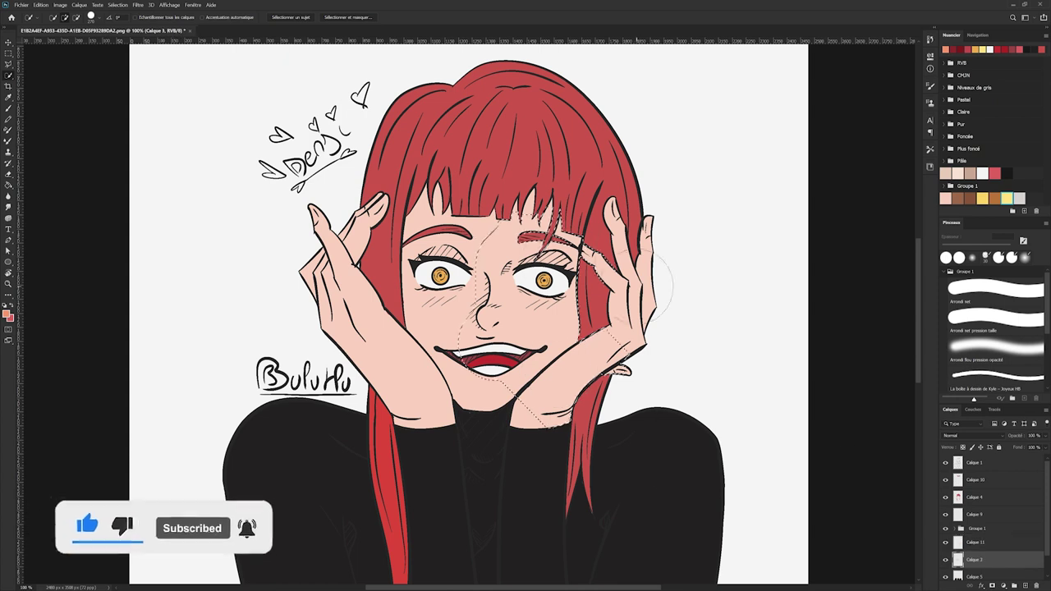
mouse_move(629, 287)
left_mouse_down()
mouse_move(404, 311)
mouse_move(410, 353)
left_mouse_up()
left_click(974, 542)
key("b")
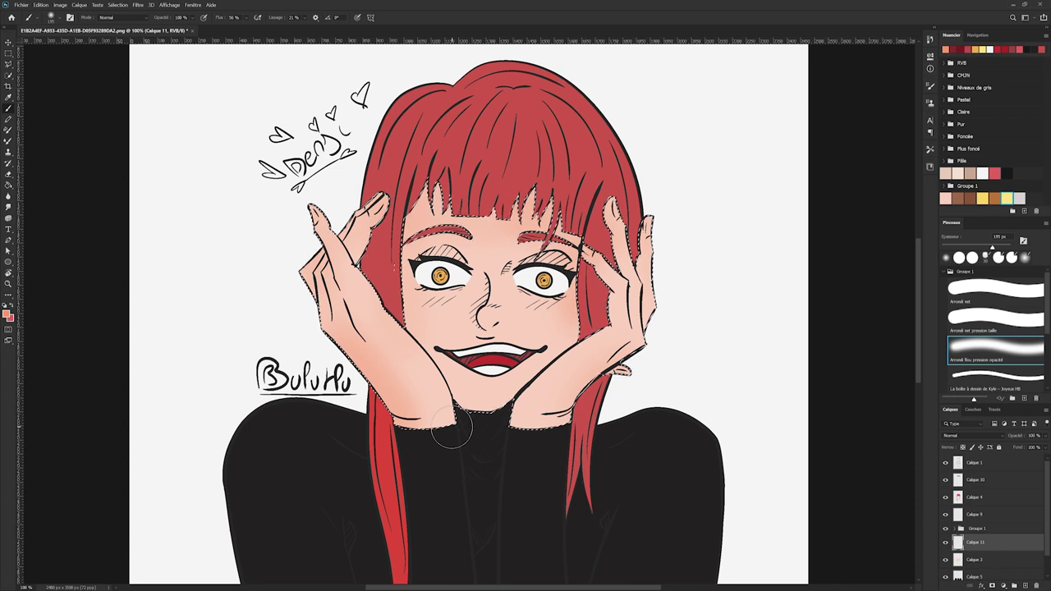
Rework the skin shading on layer Calque 11 in a pinker salmon with the soft 199 px brush
key("i")
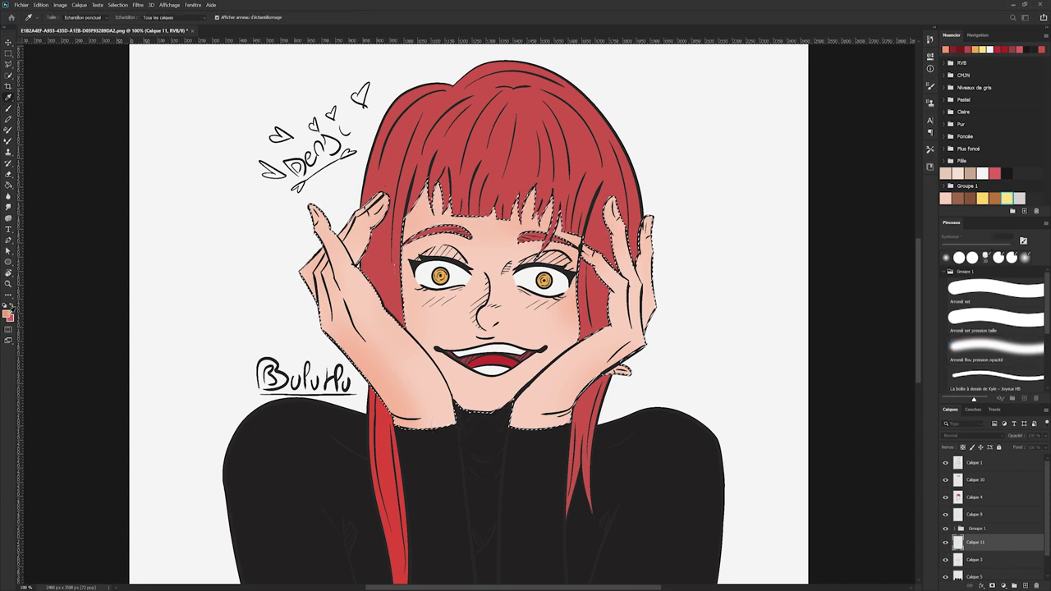
key("g")
left_click(469, 232)
left_click(995, 289)
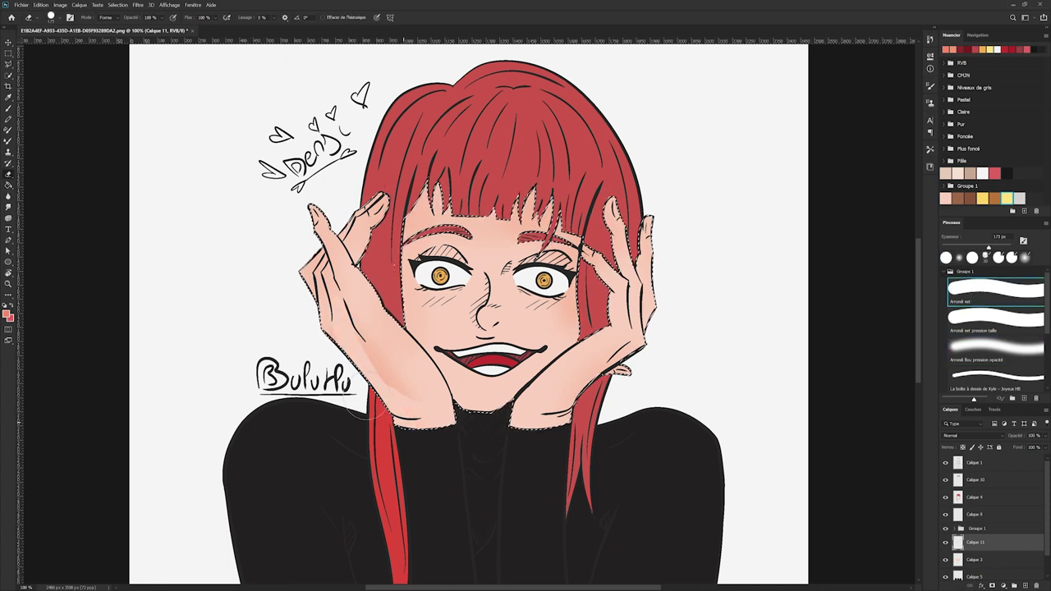
left_click(995, 349)
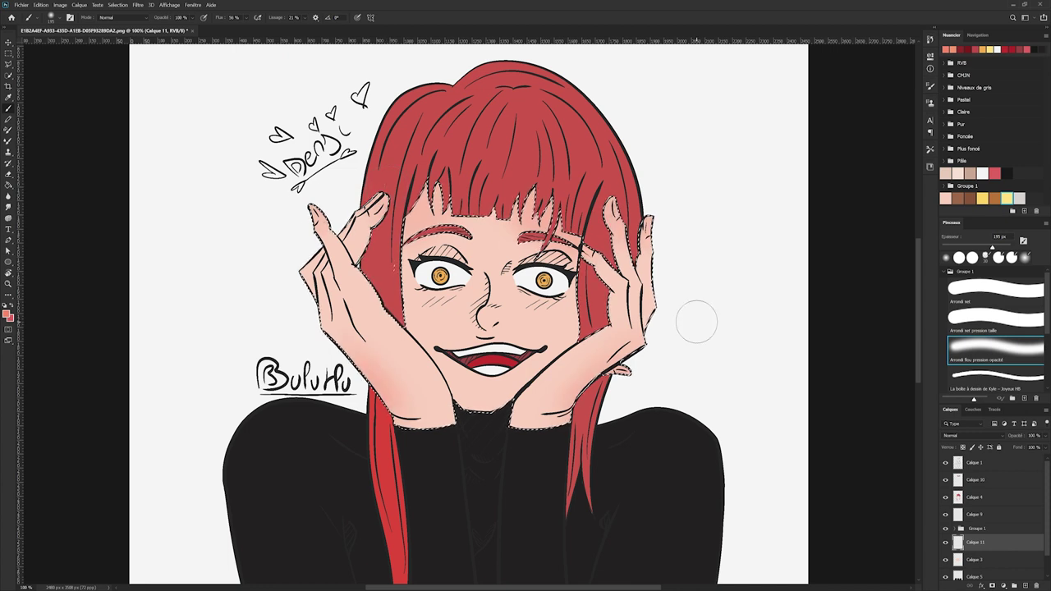
Add a new layer above Calque 11 and paint a soft pinkish-red blush across both cheeks and the nose
key("ctrl+d")
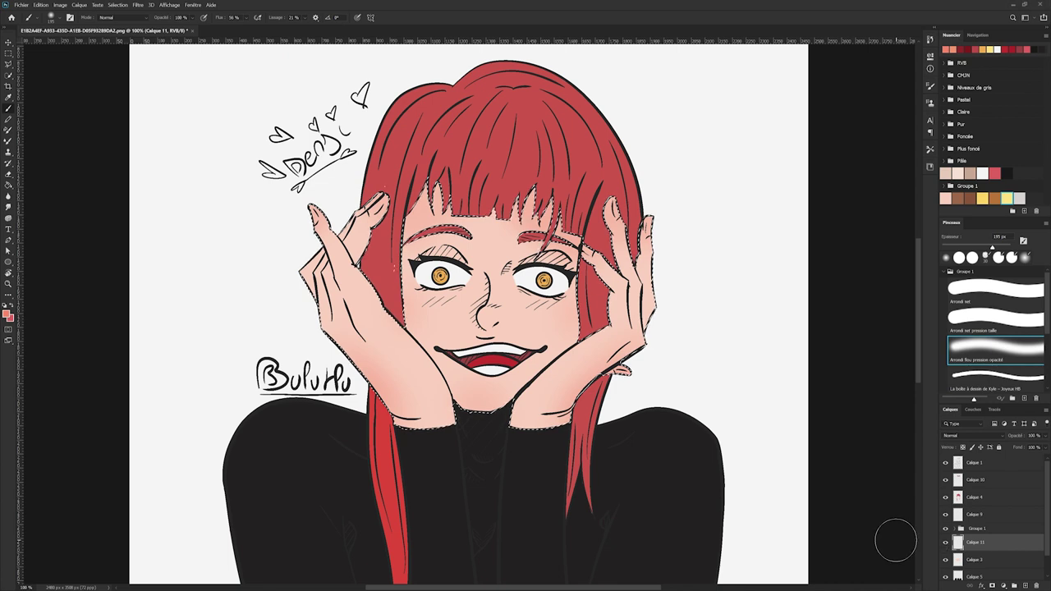
left_click(1025, 586)
left_click(995, 173)
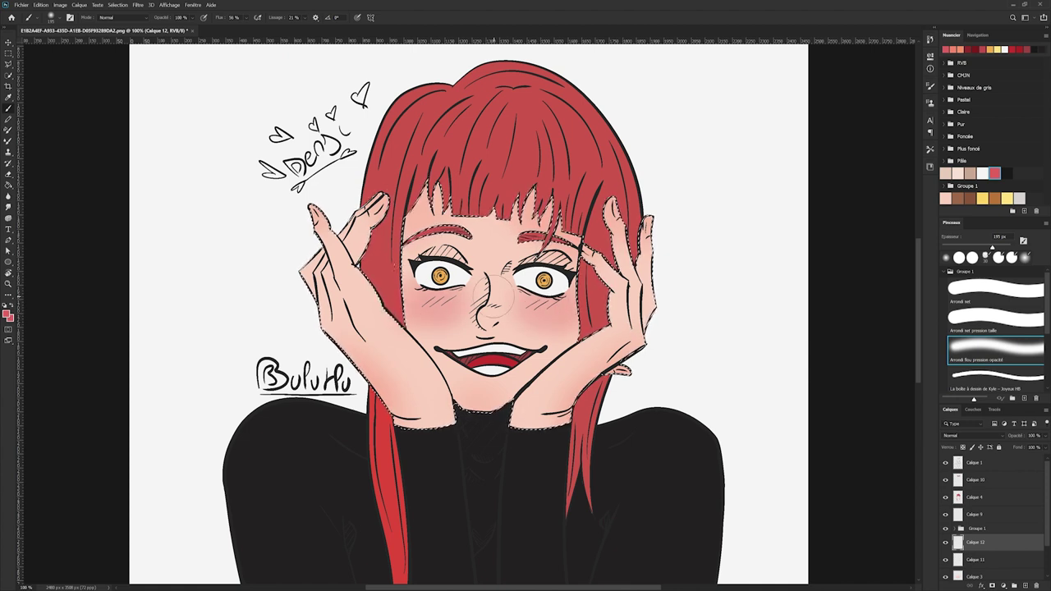
Add a muted reddish-brown shade to the skin on a new layer above Calque 3 and save that colour as a swatch
left_click(1025, 586)
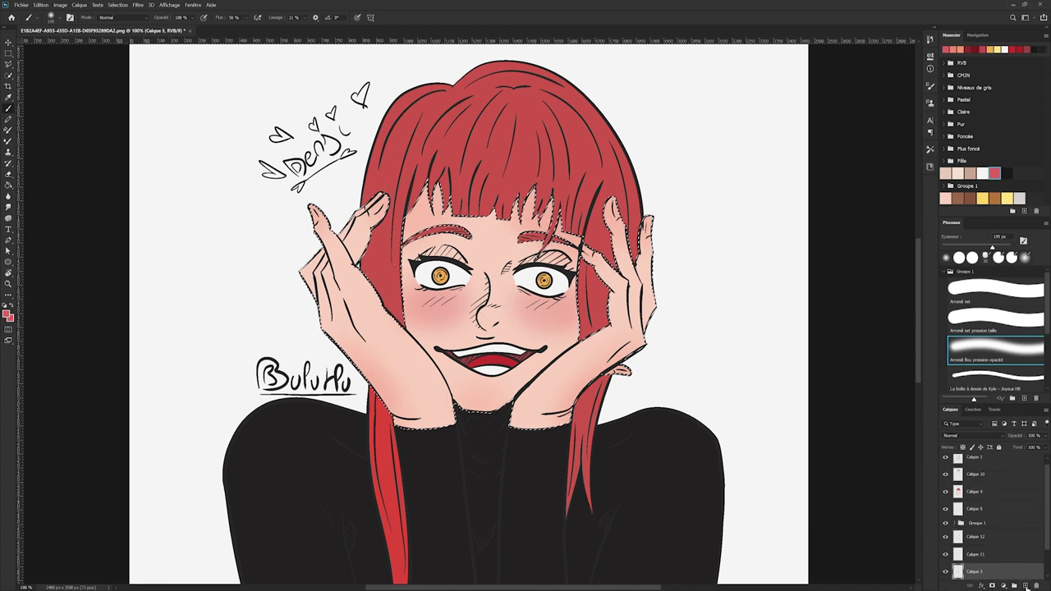
key("i")
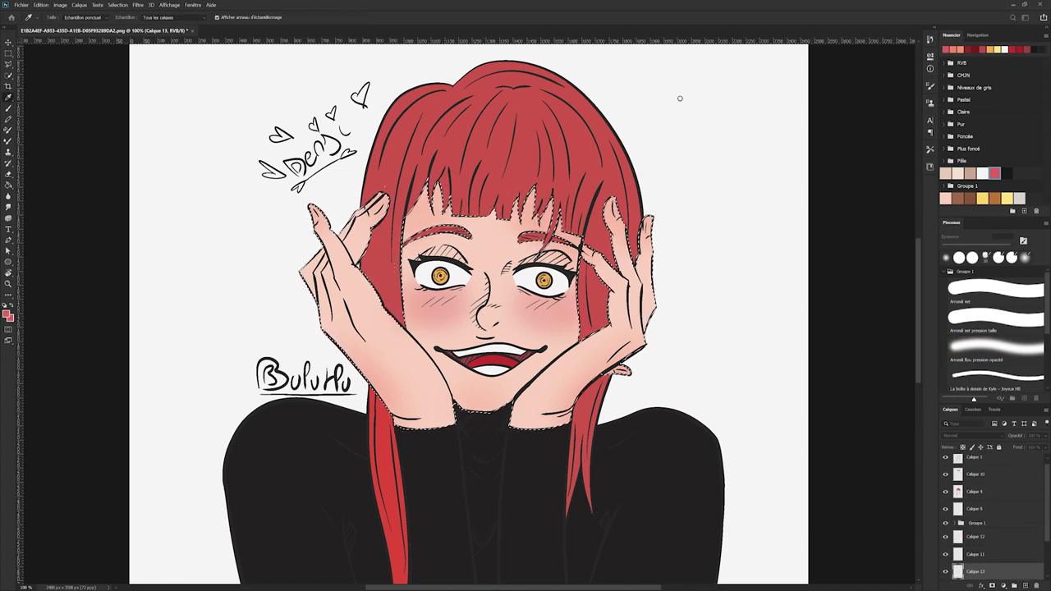
key("b")
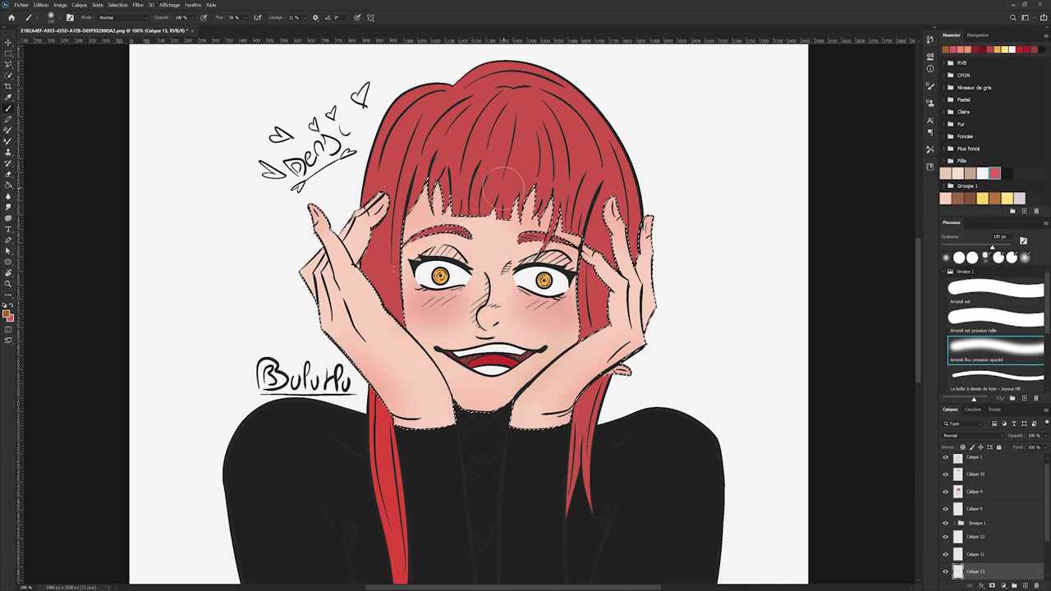
key("i")
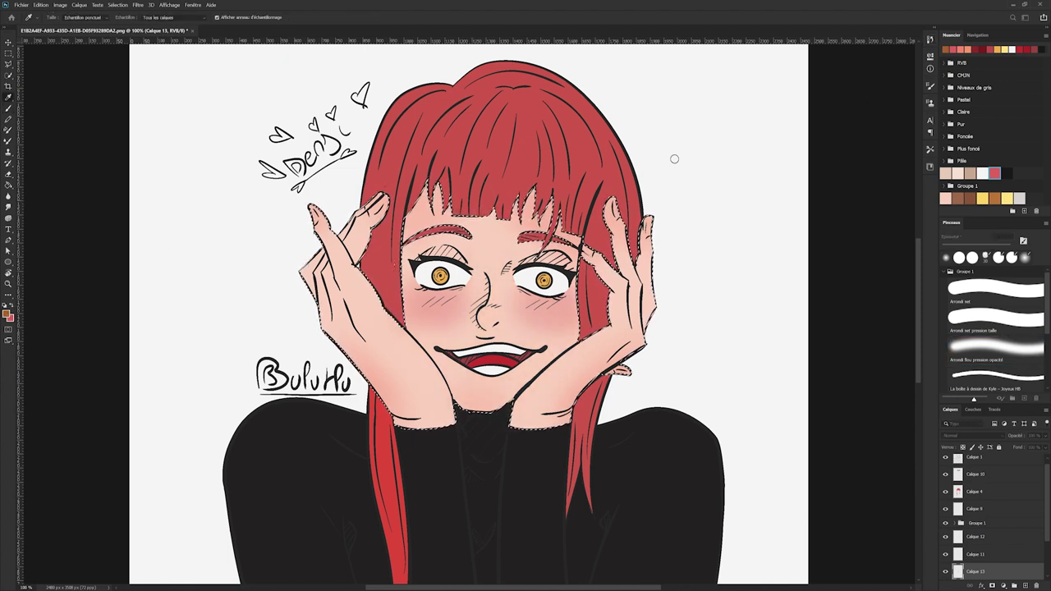
key("b")
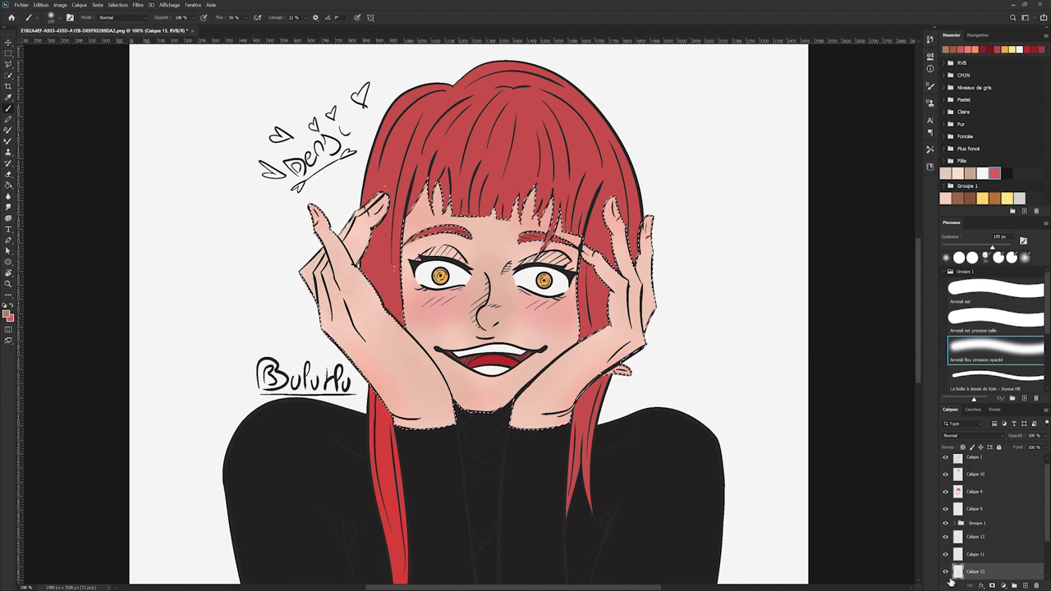
left_click(1024, 211)
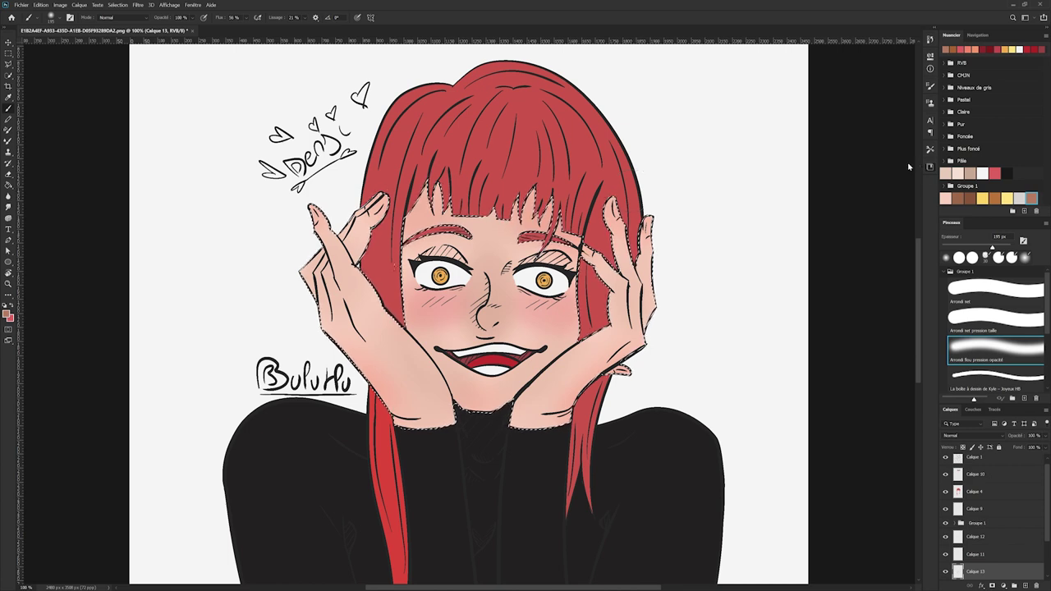
Deselect the skin, group layers Calque 11 to Calque 13, and toggle the group's visibility to compare the shading
key("w")
key("ctrl+d")
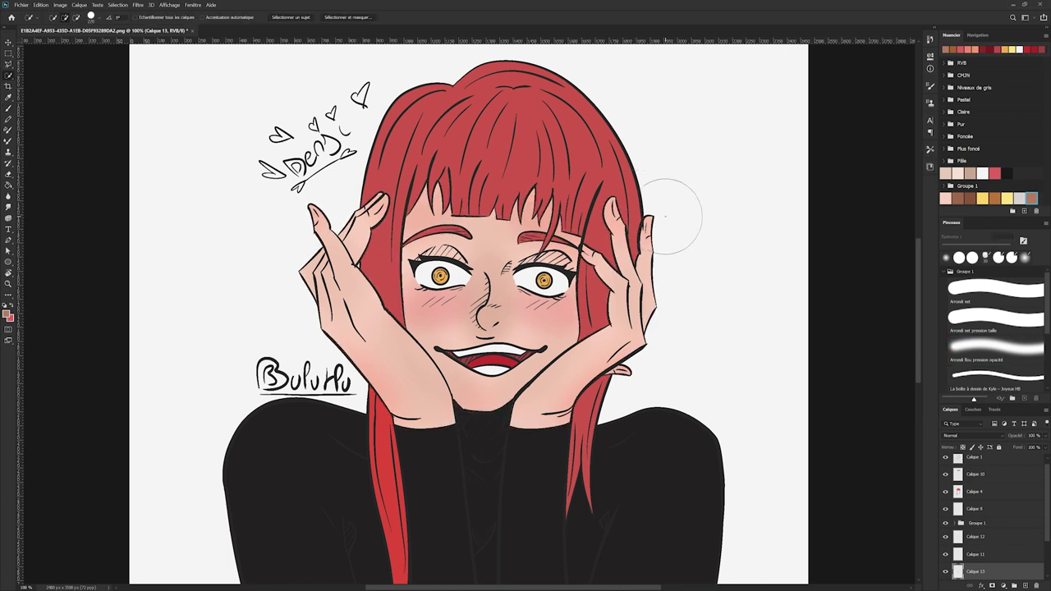
left_click(999, 538, "shift")
key("ctrl+g")
left_click(946, 538)
left_click(945, 539)
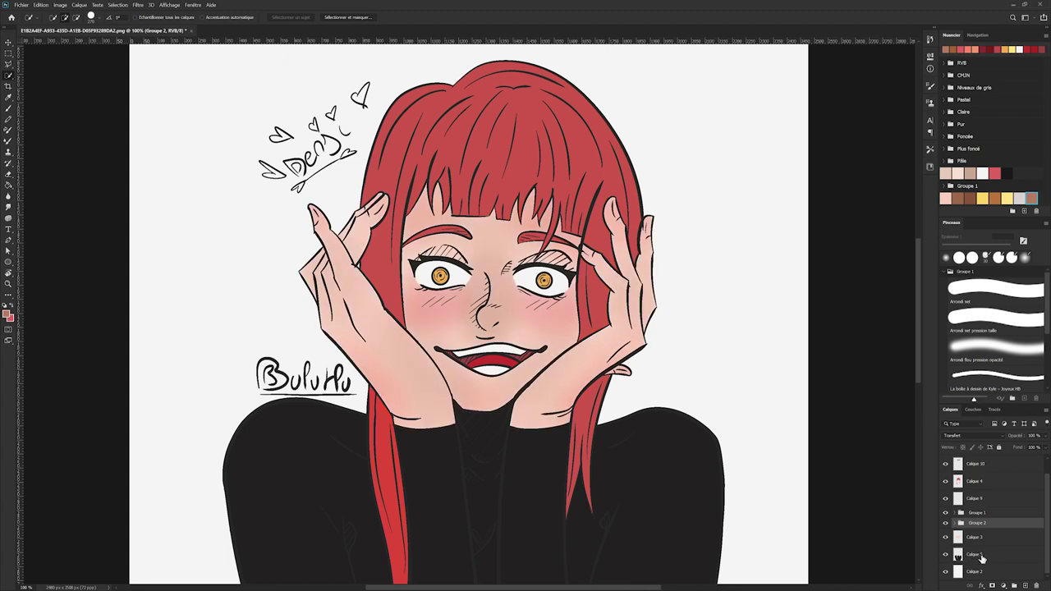
Add a new layer above Calque 5 and select the whole black sweater from layer Calque 5
left_click(983, 557)
left_click(1025, 586)
scroll(690, 501, "down", 2)
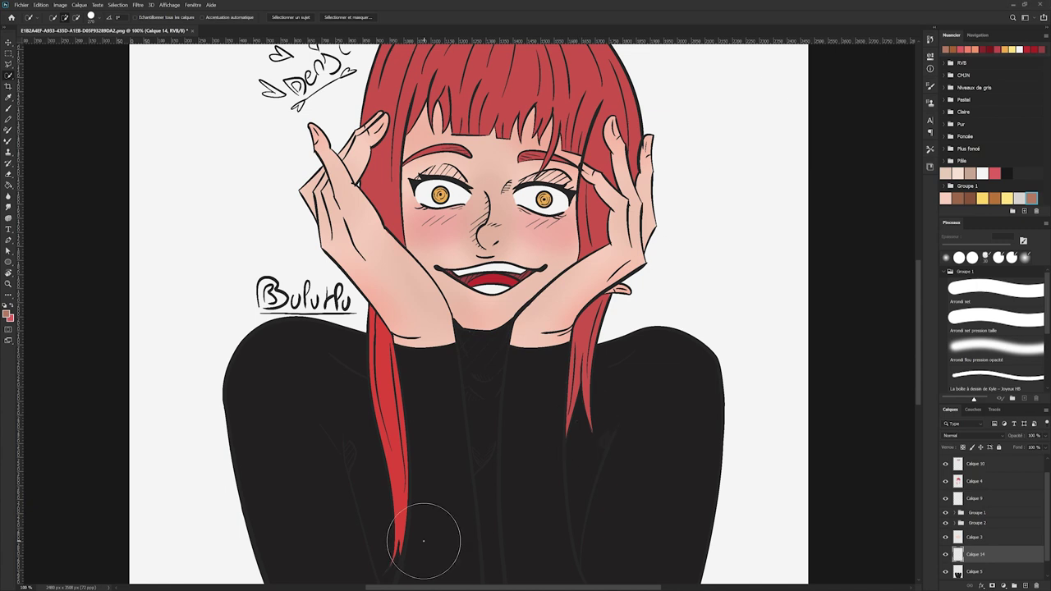
scroll(417, 532, "down", 2)
left_click(972, 570)
left_click_drag(609, 411, 286, 301)
scroll(525, 395, "down", 1)
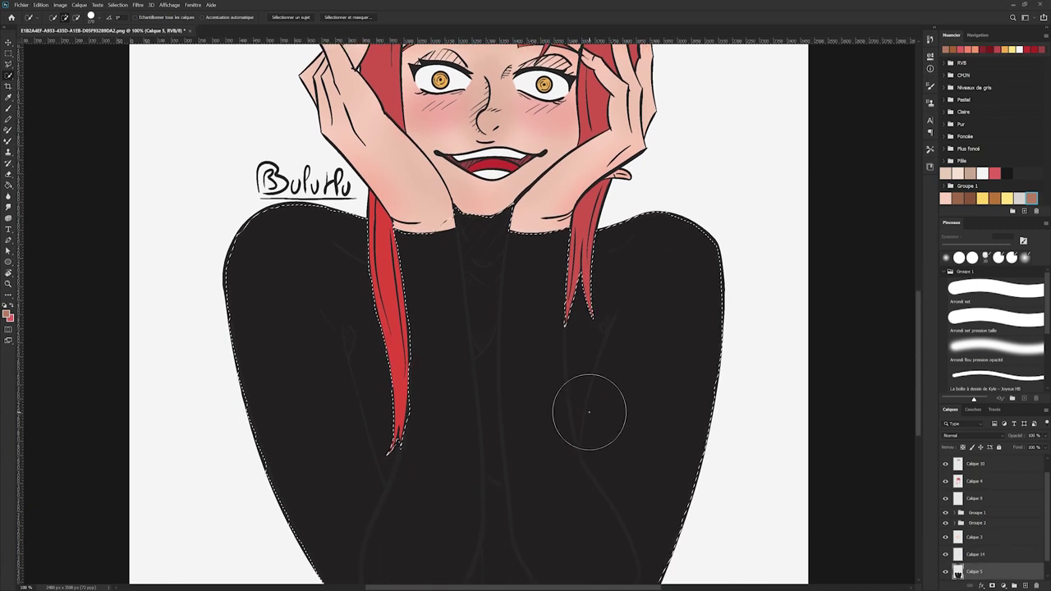
Paint soft dark-grey highlights on the sweater's sleeves and chest on layer Calque 14 with a 199 px soft brush
left_click(977, 554)
key("i")
key("w")
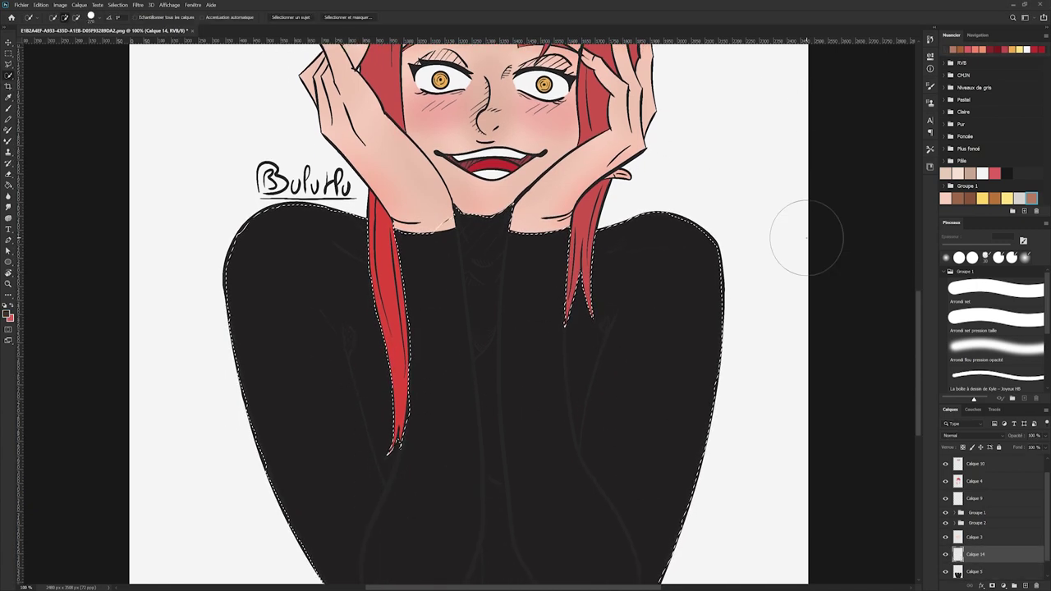
key("b")
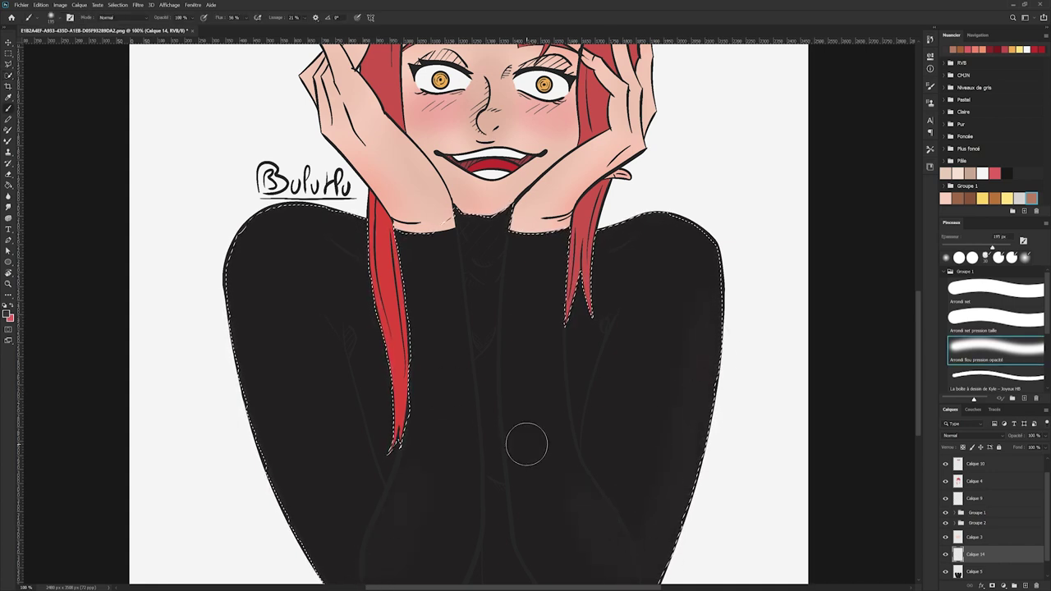
scroll(251, 265, "left", 10)
scroll(252, 265, "right", 5)
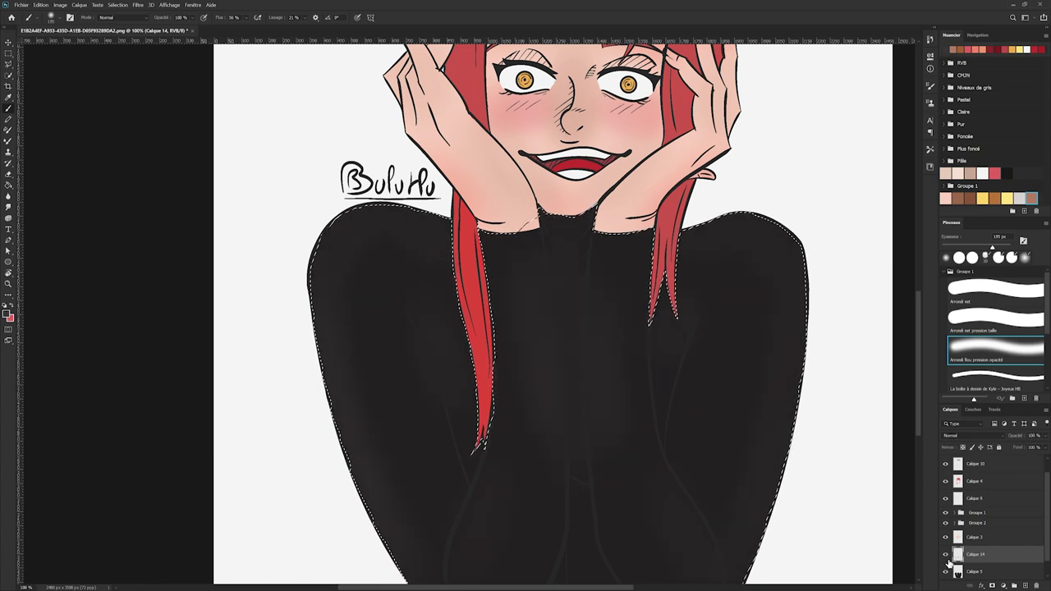
Outline the narrow strip between the forearms, from the collar down to the elbows, with the Polygonal Lasso
left_click(9, 64)
left_click(540, 230)
left_click(566, 436)
left_click(567, 525)
left_click(562, 556)
left_click(571, 577)
left_click(609, 577)
left_click(598, 540)
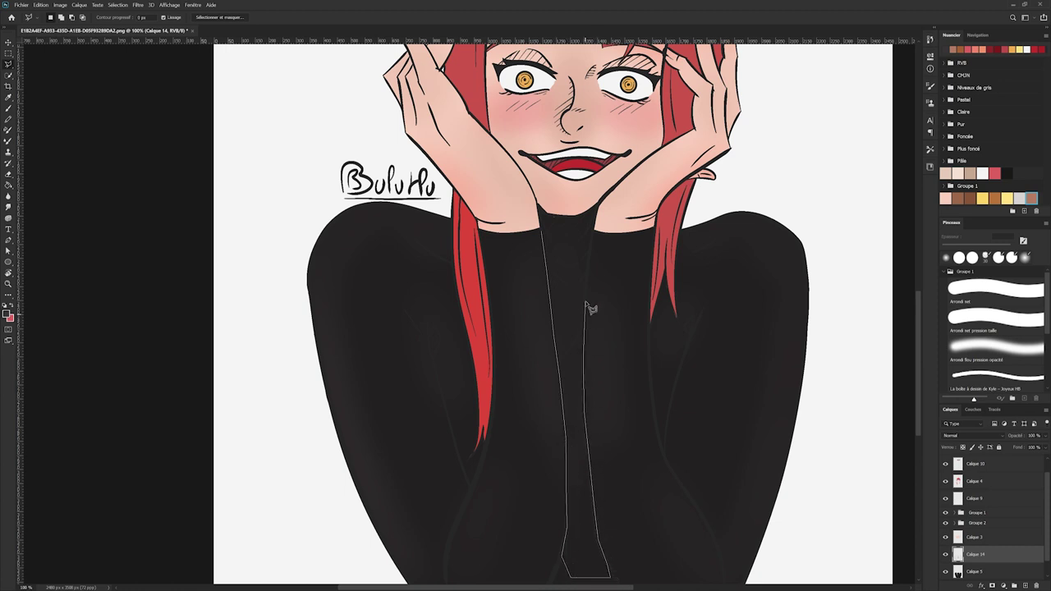
left_click(596, 208)
left_click(540, 208)
left_click(541, 230)
Erase the grey highlights inside the selected central strip of the sweater and deselect it
key("b")
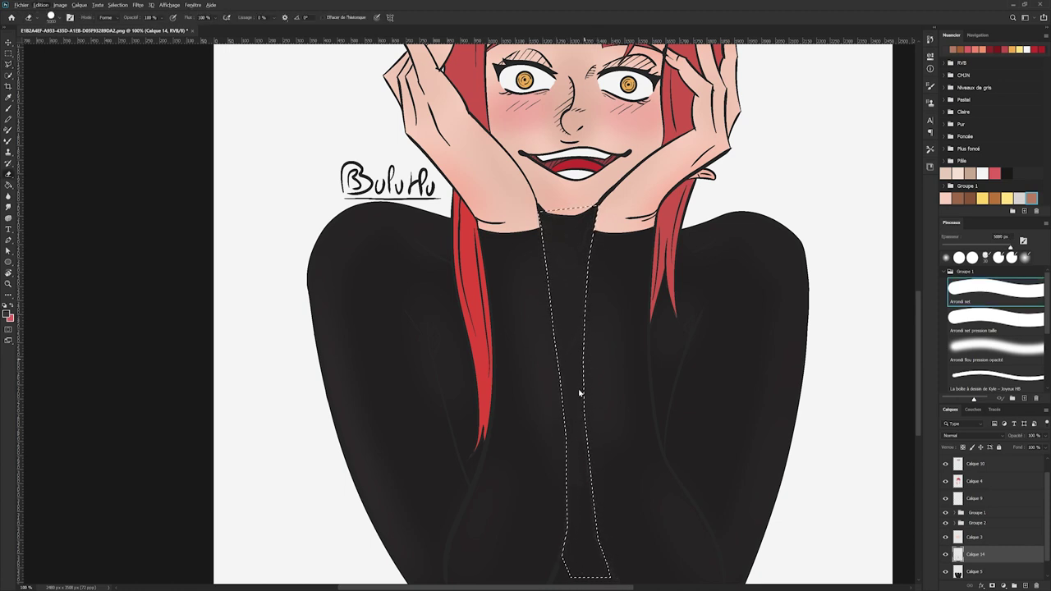
left_click_drag(568, 371, 19, 177)
left_click_drag(583, 526, 568, 420)
key("ctrl+d")
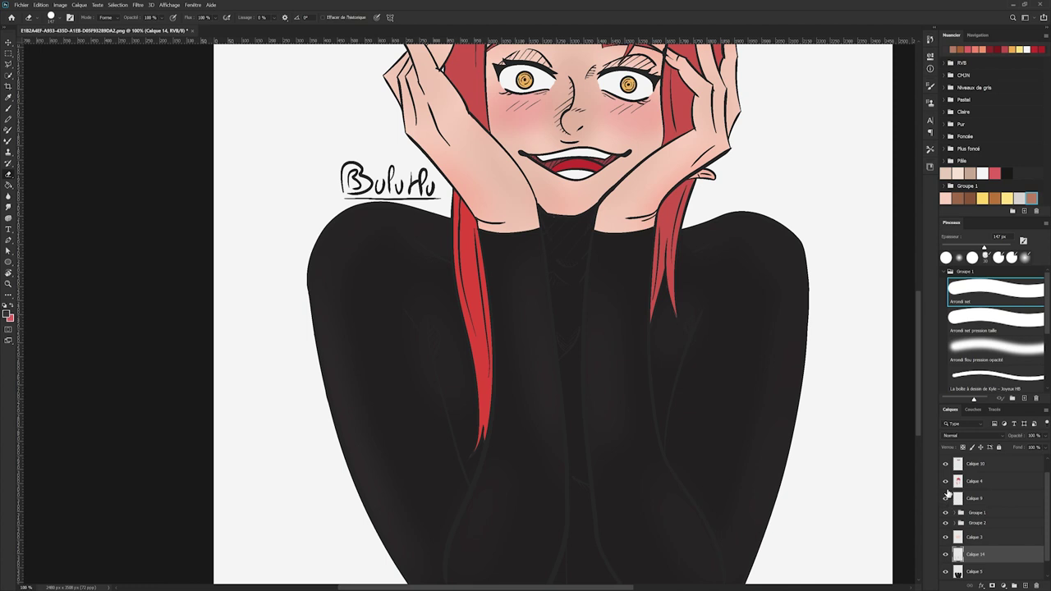
Add a new layer above hair layer Calque 4 and choose the Arrondi net pression taille brush with a sampled hair red
left_click(978, 482)
scroll(1048, 500, "up", 1)
scroll(913, 396, "up", 3)
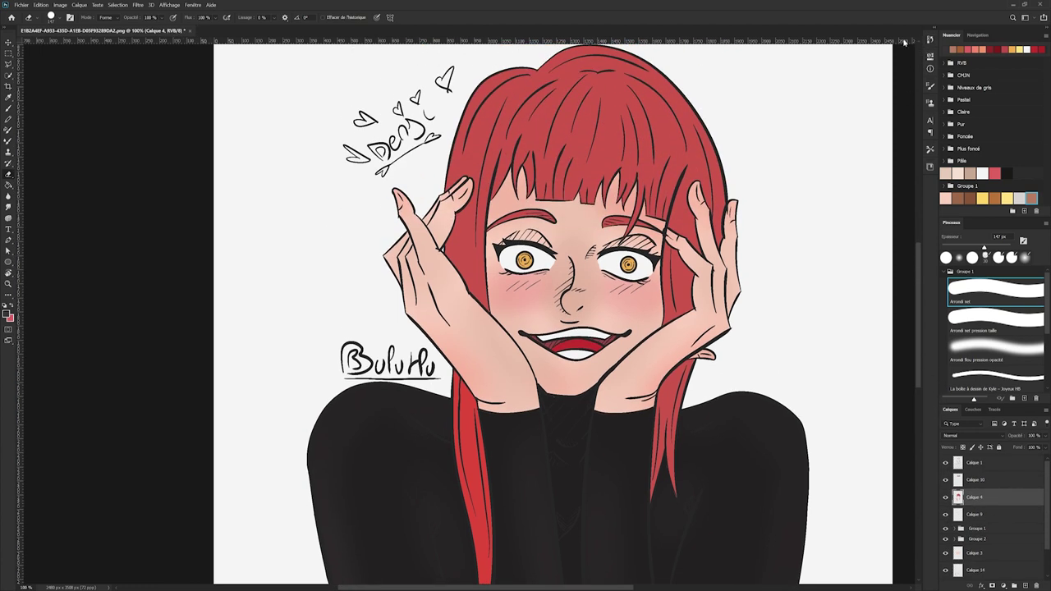
left_click(1024, 585)
key("i")
scroll(586, 188, "up", 2)
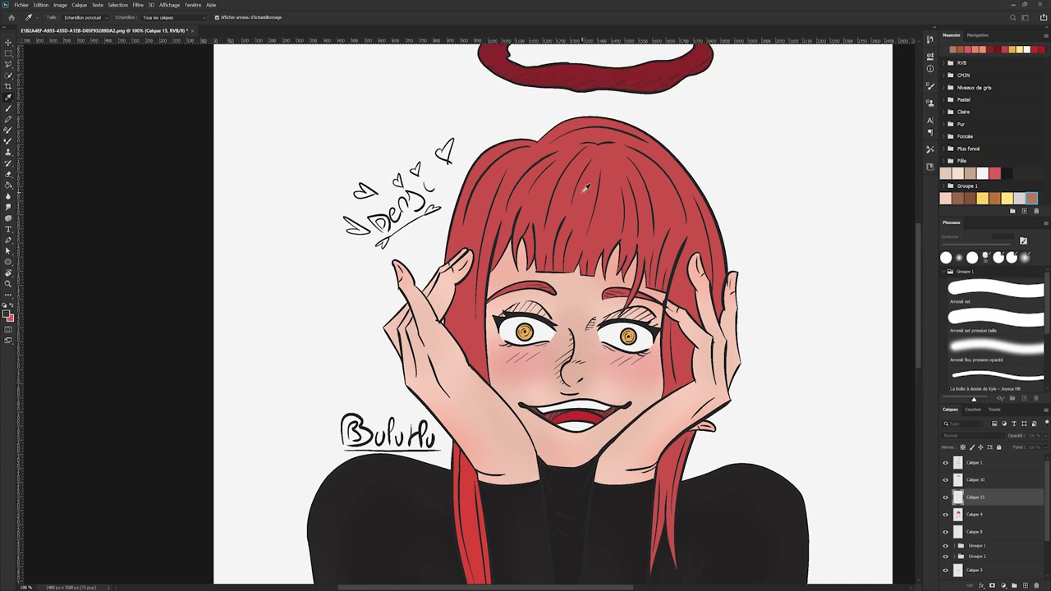
key("b")
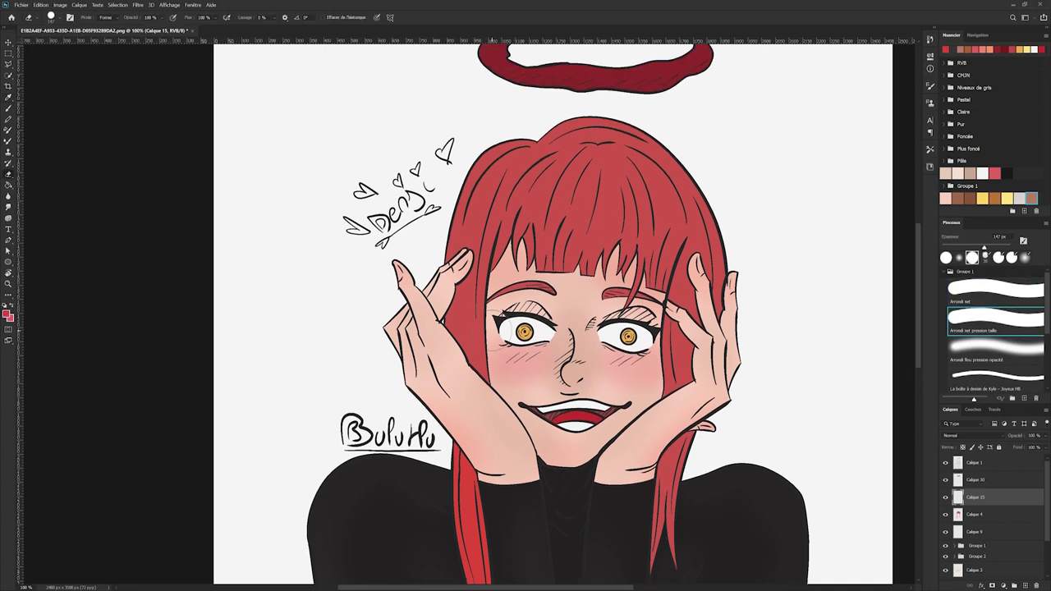
key("b")
left_click(983, 325)
Sample a darker red and paint thin tapered shading strands along the left side of the hair
left_click_drag(597, 236, 610, 174)
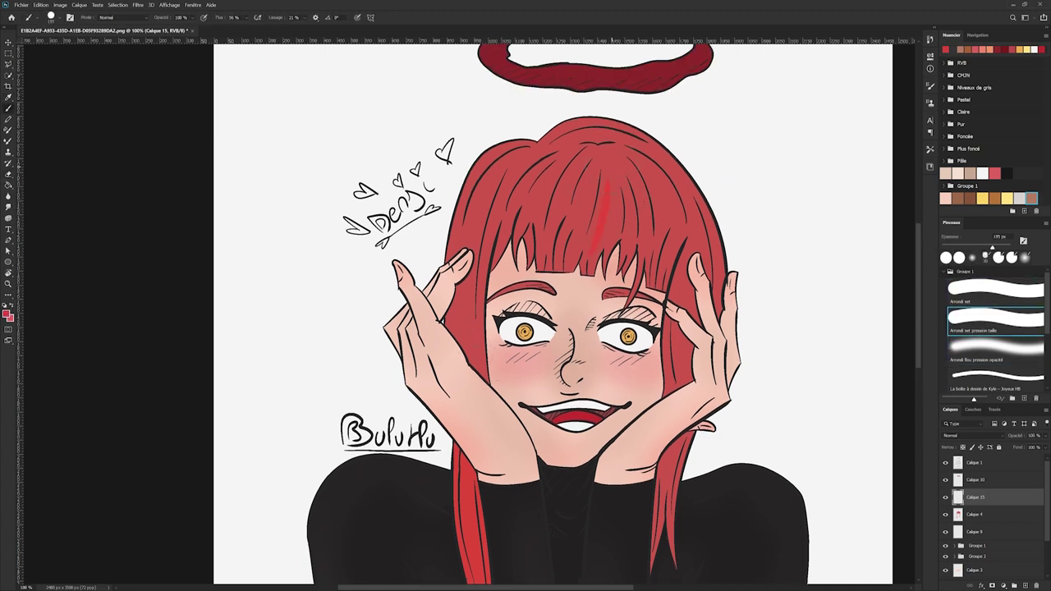
key("i")
key("b")
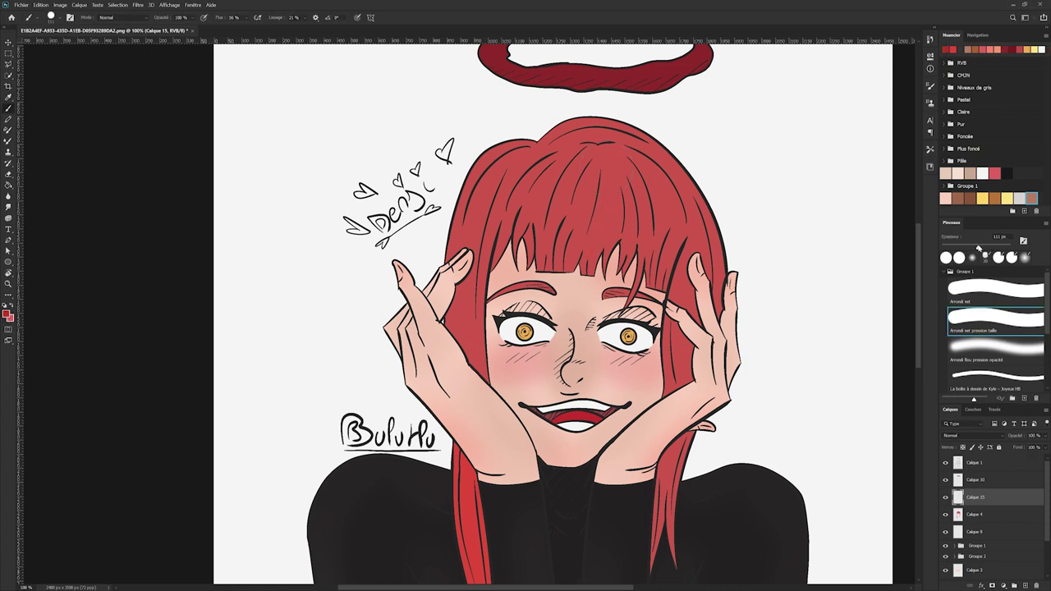
key("ctrl+plus")
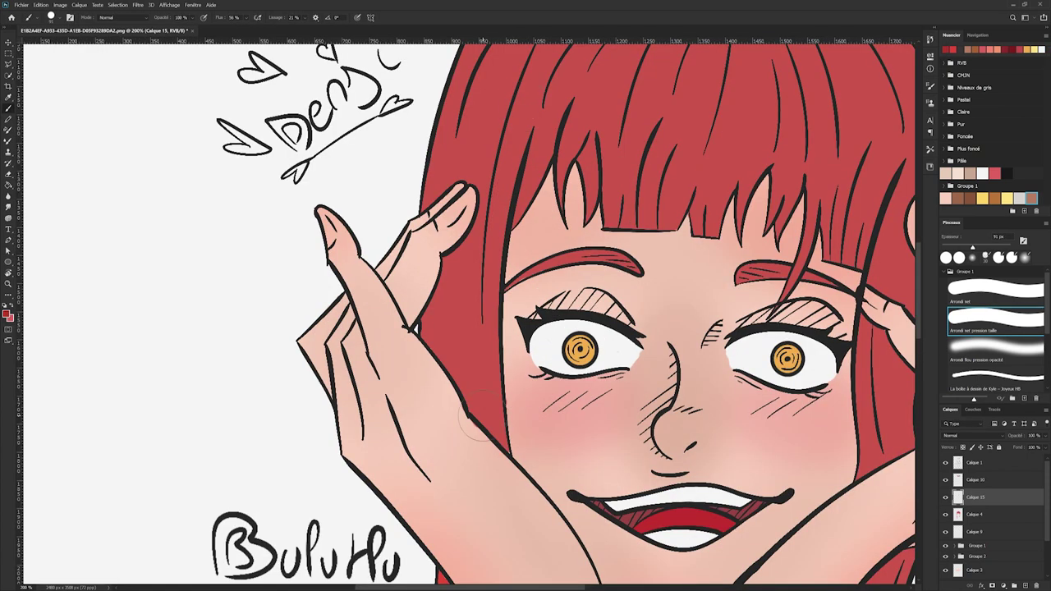
scroll(490, 419, "up", 5)
key("ctrl+z")
mouse_move(512, 341)
left_mouse_down()
mouse_move(592, 175)
mouse_move(520, 313)
left_mouse_up()
key("ctrl+z")
left_click_drag(603, 171, 510, 334)
left_click_drag(461, 522, 469, 313)
key("ctrl+z")
left_click_drag(452, 479, 457, 570)
left_click_drag(465, 332, 505, 235)
key("ctrl+z")
left_click_drag(464, 362, 541, 162)
left_click_drag(630, 145, 696, 110)
key("ctrl+z")
Paint darker red tapered strands through the middle of the fringe, from the hair tips up towards the crown
mouse_move(628, 409)
left_mouse_down()
mouse_move(627, 376)
mouse_move(707, 217)
left_mouse_up()
left_click_drag(678, 373, 724, 225)
key("ctrl+z")
left_click_drag(669, 408, 672, 383)
mouse_move(725, 163)
left_mouse_down()
mouse_move(718, 249)
mouse_move(756, 261)
left_mouse_up()
left_click_drag(737, 349, 744, 284)
left_click_drag(710, 414, 710, 383)
mouse_move(612, 367)
left_mouse_down()
mouse_move(621, 250)
mouse_move(592, 349)
left_mouse_up()
mouse_move(560, 345)
left_mouse_down()
mouse_move(568, 318)
mouse_move(712, 161)
left_mouse_up()
left_click_drag(665, 228, 713, 168)
left_click_drag(528, 374, 640, 174)
key("ctrl+z")
left_click_drag(519, 393, 611, 204)
Paint darker red strands down the right side of the hair, across the crown and along the long lower locks
mouse_move(765, 166)
left_mouse_down()
mouse_move(842, 248)
mouse_move(806, 271)
left_mouse_up()
left_click_drag(813, 373, 803, 443)
left_click_drag(837, 336, 849, 435)
left_click_drag(864, 223, 885, 338)
key("ctrl+z")
mouse_move(780, 403)
left_mouse_down()
mouse_move(797, 354)
mouse_move(800, 277)
left_mouse_up()
left_click_drag(751, 386, 772, 336)
scroll(850, 279, "right", 3)
left_click_drag(564, 136, 665, 141)
mouse_move(685, 141)
left_mouse_down()
mouse_move(716, 166)
mouse_move(761, 267)
left_mouse_up()
key("ctrl+z")
scroll(772, 345, "down", 6)
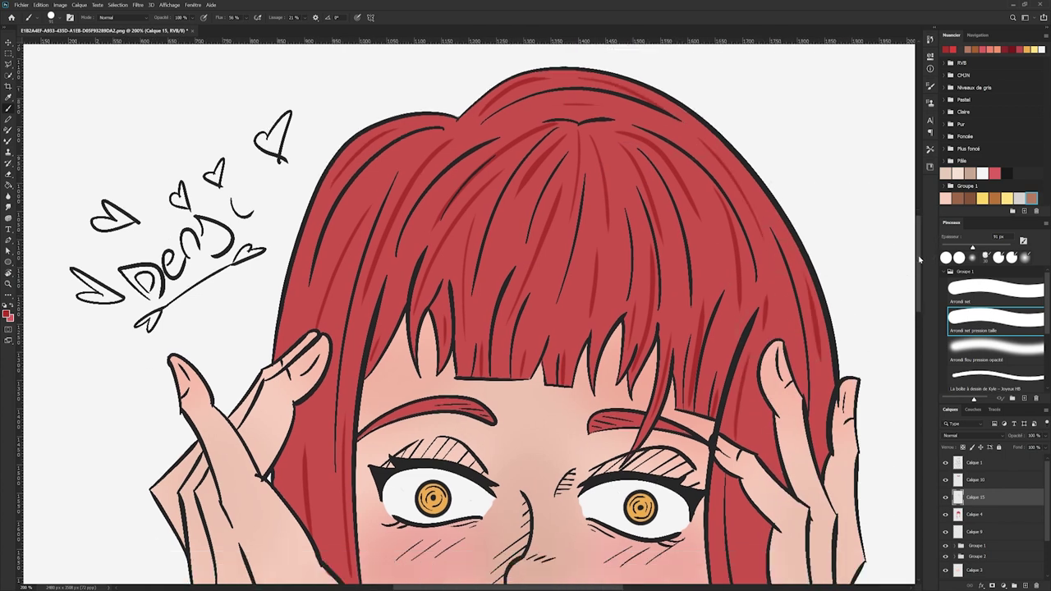
scroll(725, 343, "down", 5)
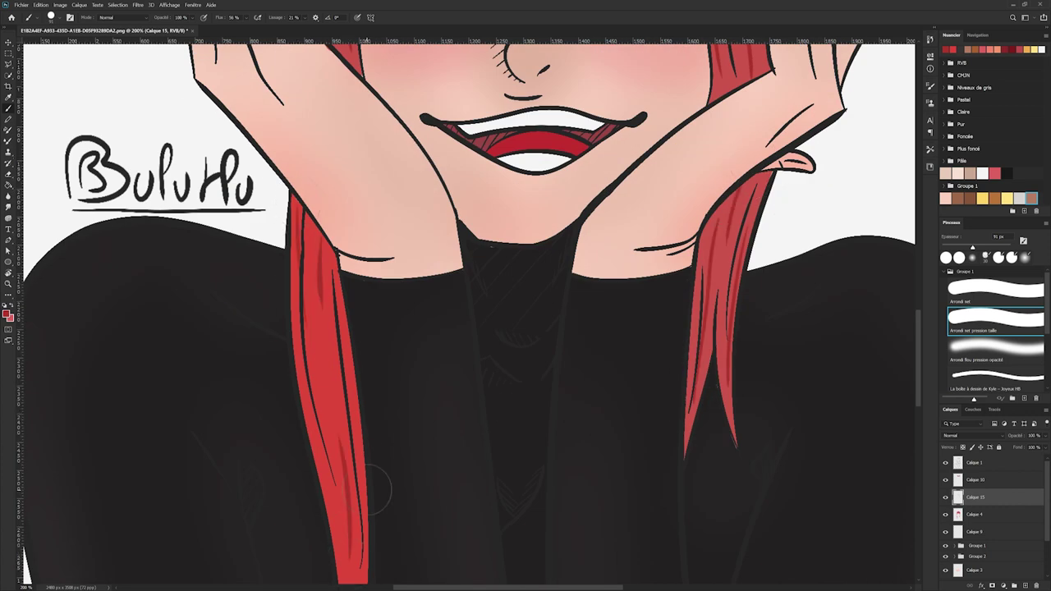
scroll(879, 370, "down", 3)
key("ctrl+minus")
key("ctrl+minus")
key("ctrl+minus")
key("ctrl+plus")
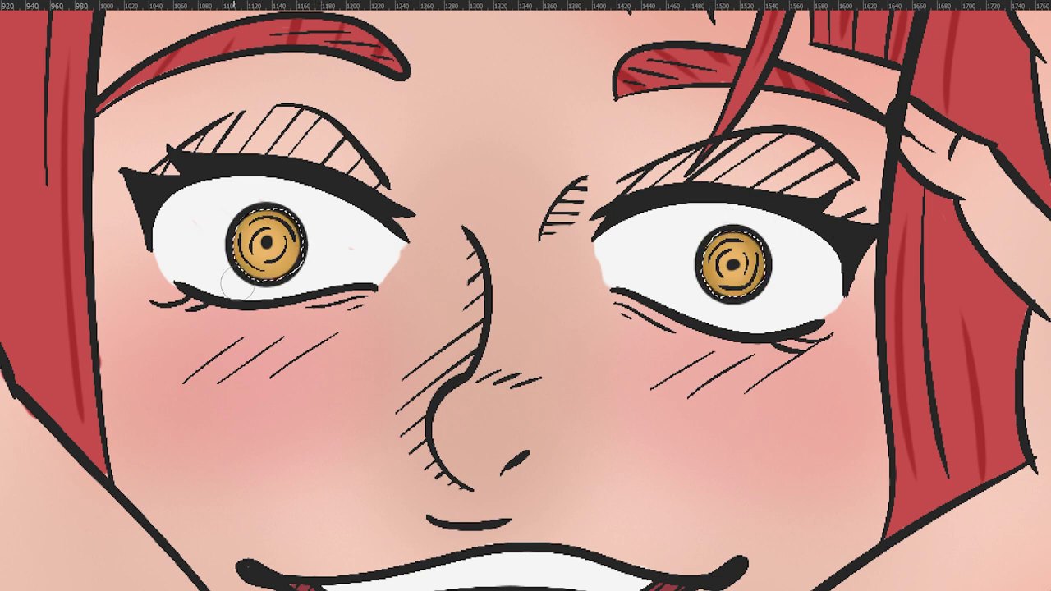
Deselect the irises and paint small white light reflections on the golden irises of both eyes
key("ctrl+d")
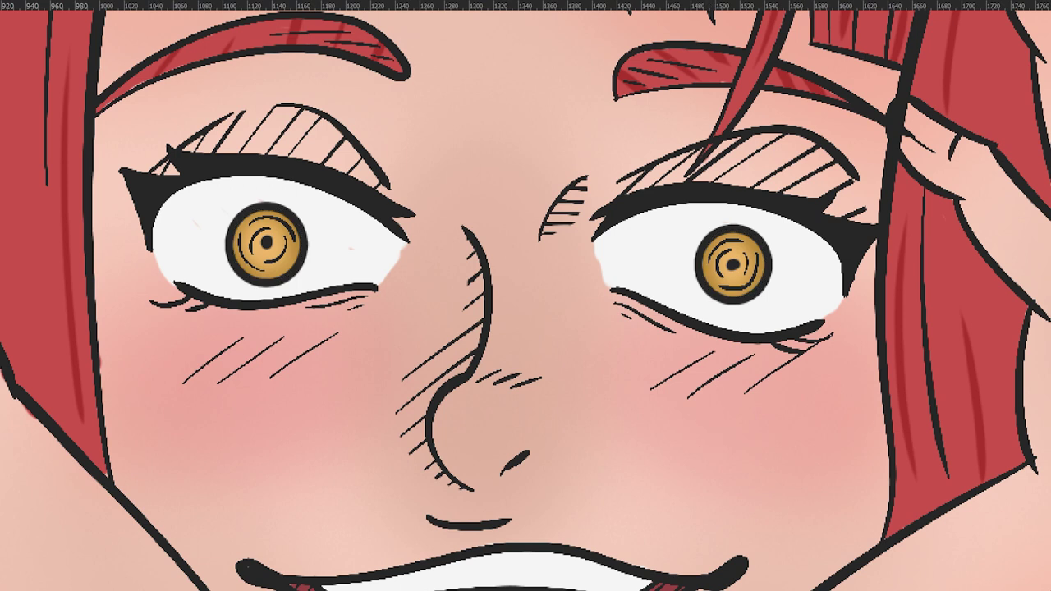
left_click_drag(717, 248, 731, 238)
mouse_move(248, 226)
left_mouse_down()
mouse_move(243, 240)
mouse_move(252, 225)
left_mouse_up()
key("ctrl+z")
key("ctrl+z")
left_click_drag(245, 220, 241, 234)
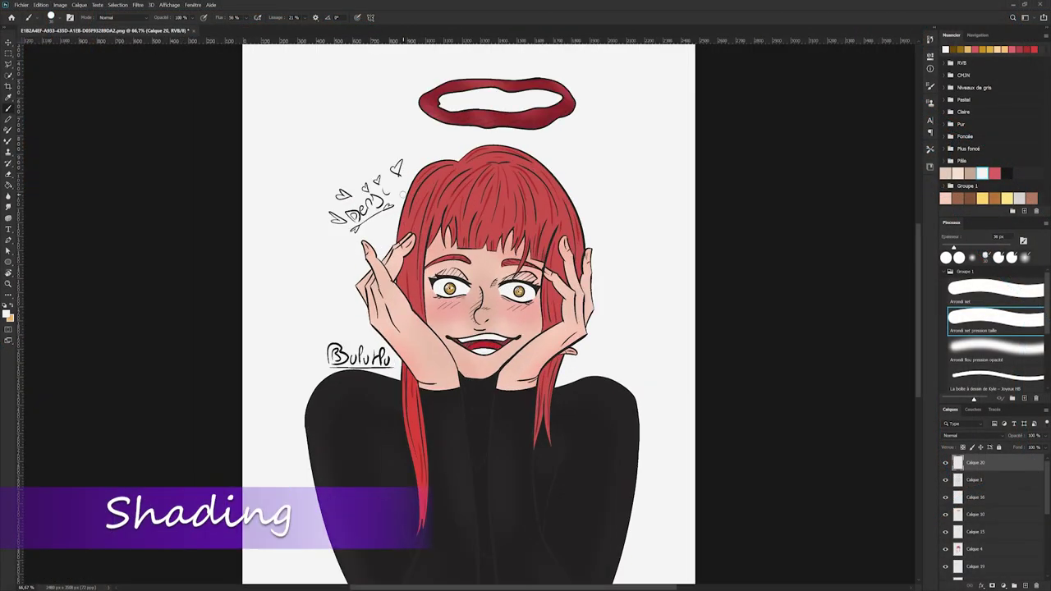
Group the layers Calque 17, Calque 18 and Calque 19
left_click_drag(1048, 503, 1048, 538)
left_click(1013, 522)
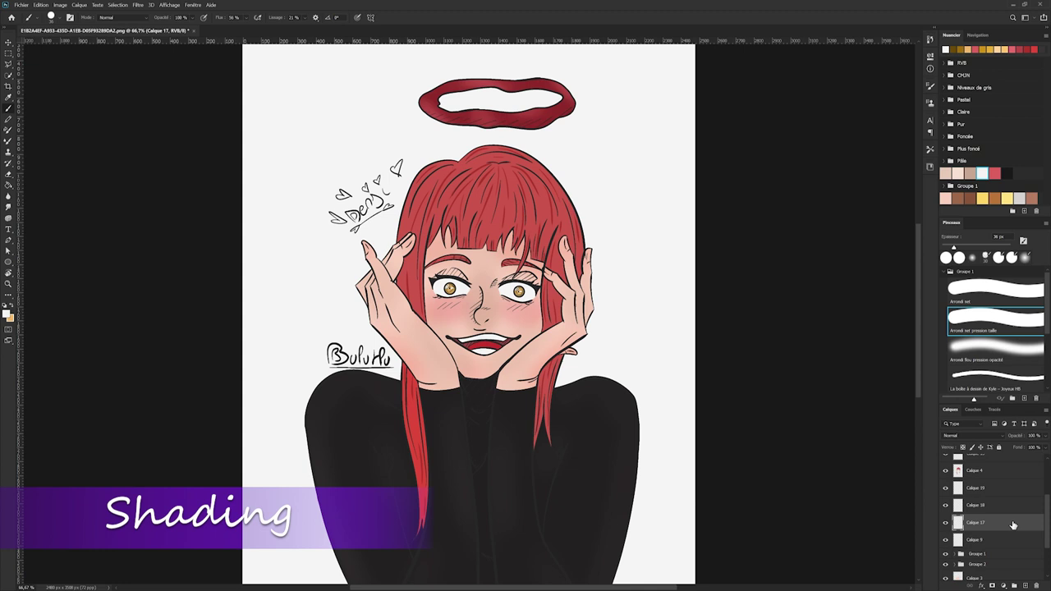
left_click(1013, 488, "shift")
left_click(1015, 586)
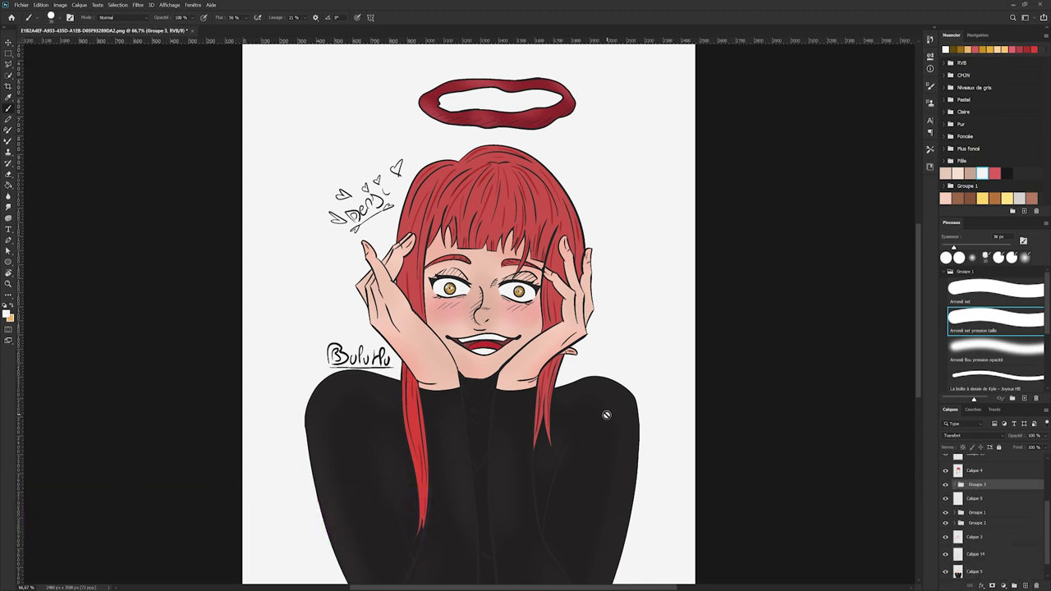
Add a new layer directly above Calque 3 for the harder skin shadows
scroll(614, 420, "down", 1)
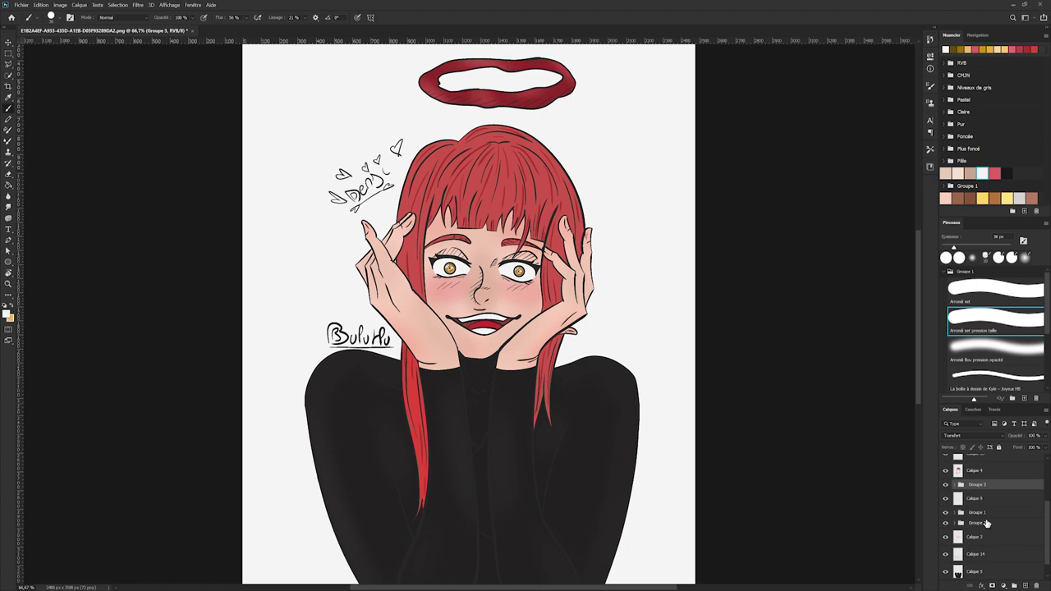
left_click(977, 541)
left_click(1024, 585)
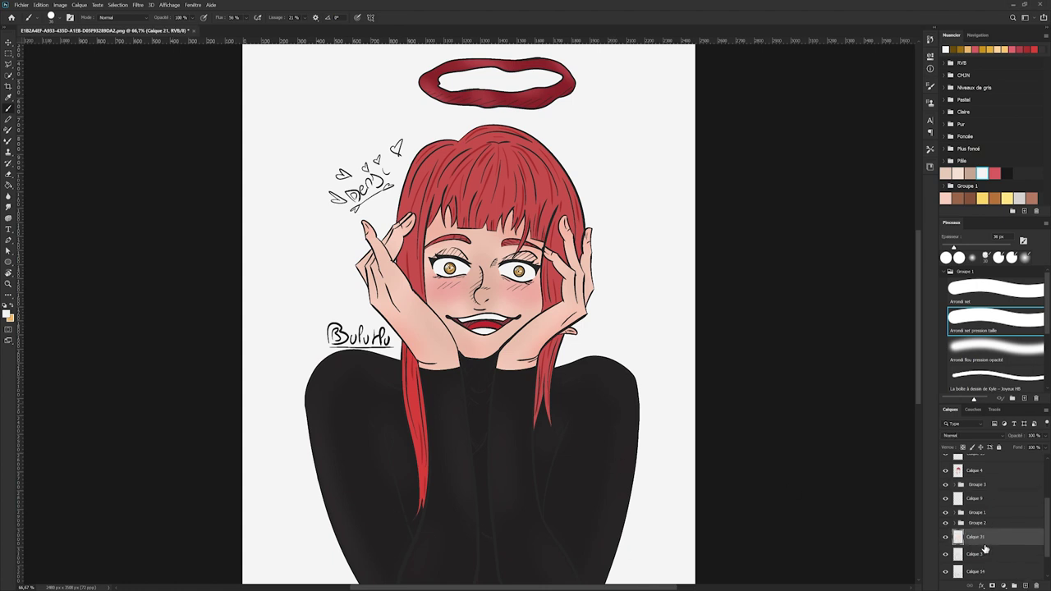
Pick a salmon-orange skin shadow colour while the soft shading in Groupe 2 is hidden, and show the group again
left_click(945, 523)
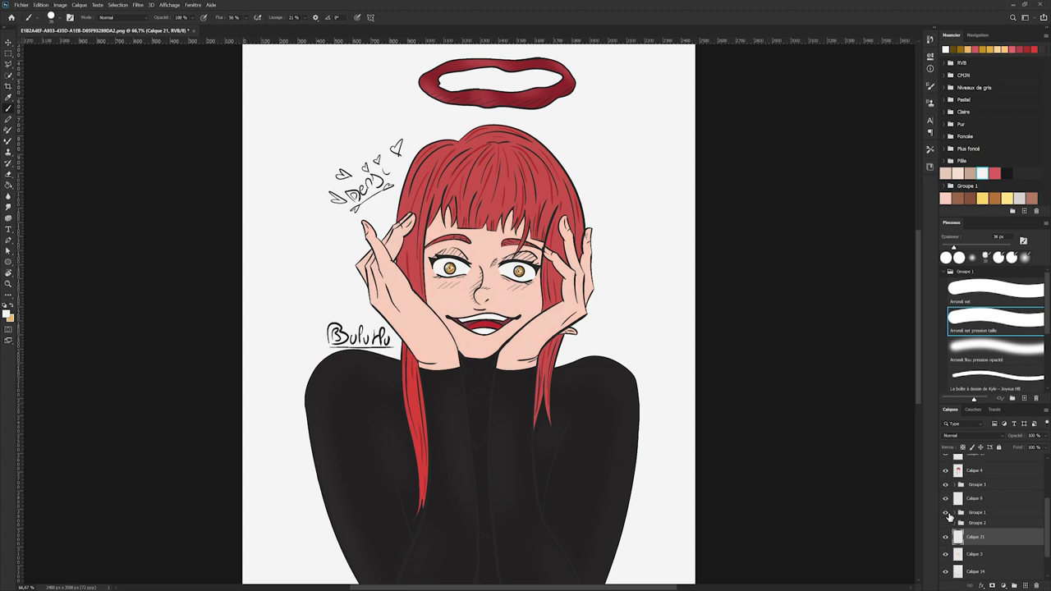
key("i")
left_click(466, 323)
key("b")
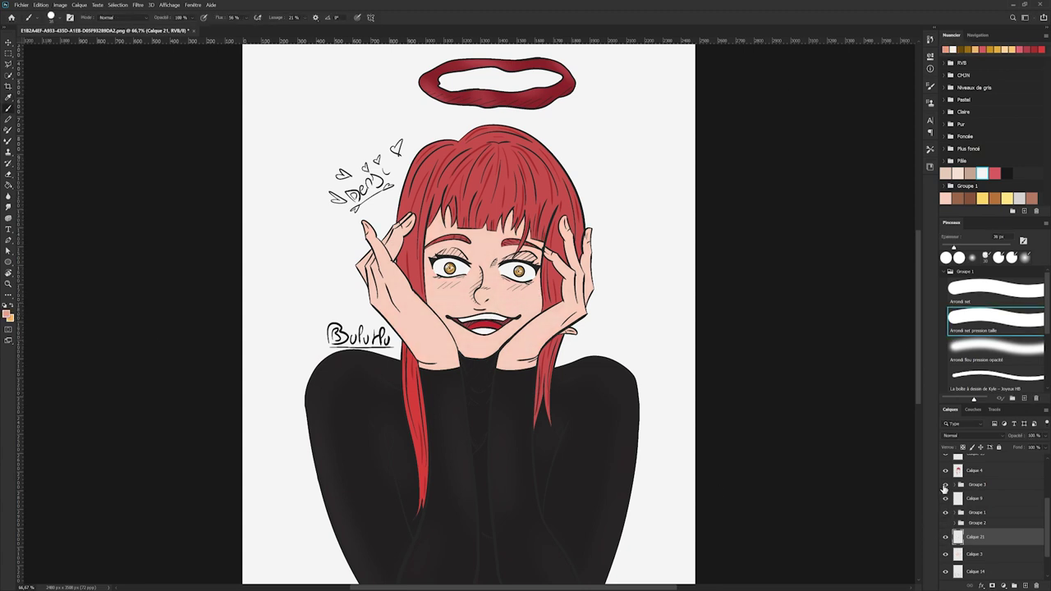
left_click(945, 523)
Fill the hatched upper eyelid of the eye on the right in salmon-orange with the Arrondi net brush at 19 px
key("ctrl+plus")
key("ctrl+plus")
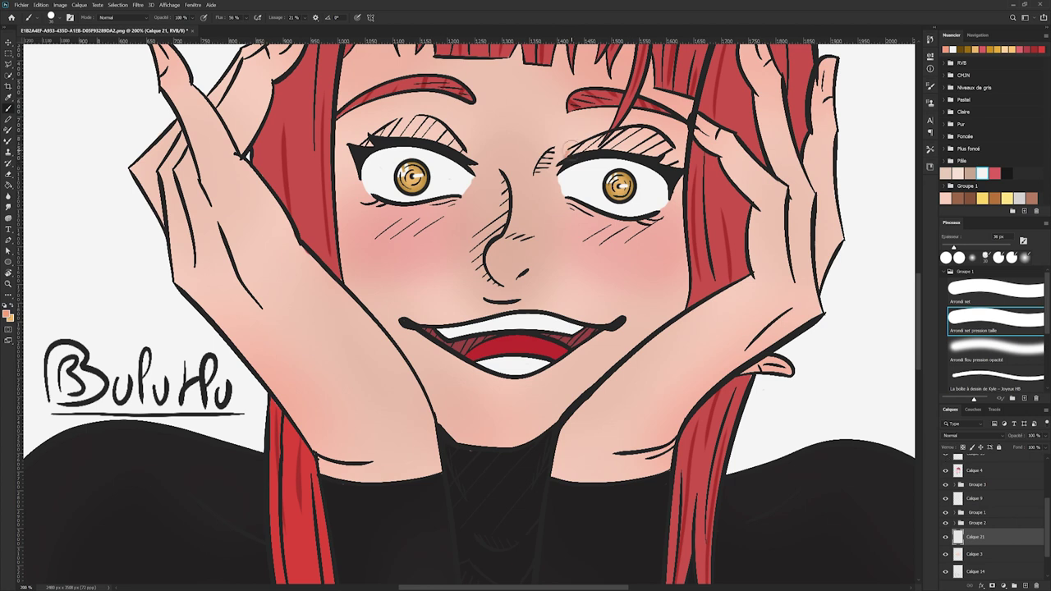
scroll(575, 156, "up", 3)
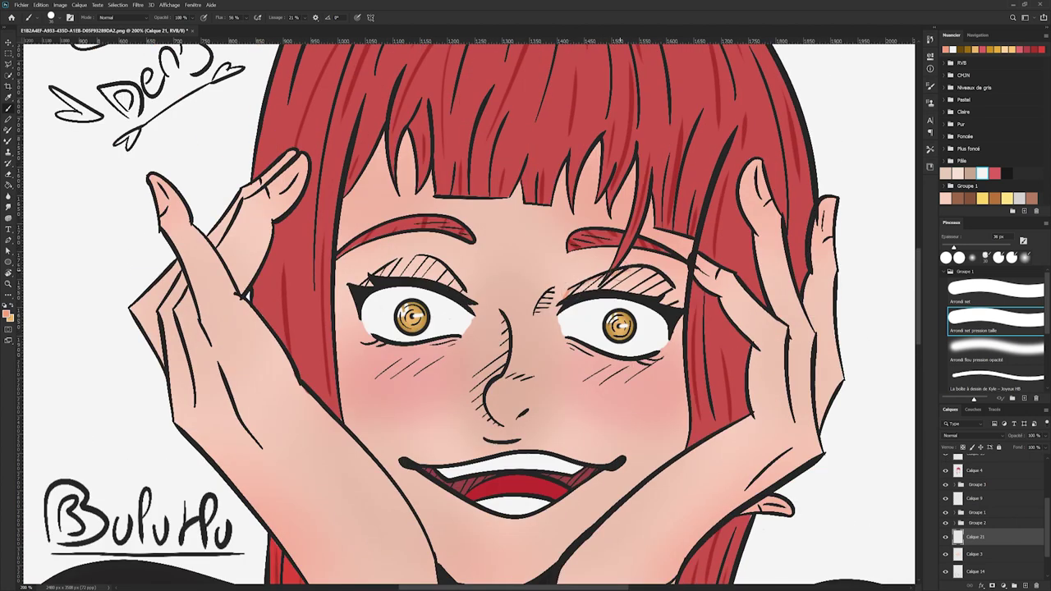
left_click(999, 294)
key("bracketleft")
key("bracketleft")
key("bracketleft")
key("bracketleft")
key("bracketleft")
mouse_move(581, 291)
left_mouse_down()
mouse_move(669, 301)
mouse_move(616, 284)
left_mouse_up()
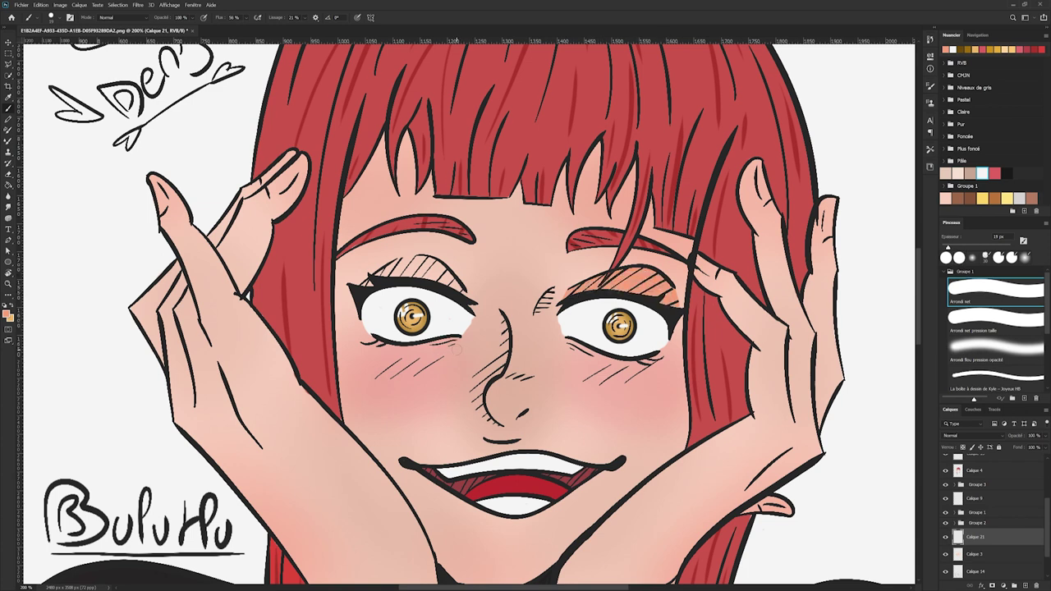
Compare the skin with Groupe 2 hidden and shown, and fill the left eye's hatched upper eyelid in salmon-orange
left_click(945, 522)
left_click(944, 522)
mouse_move(971, 537)
left_mouse_down()
mouse_move(979, 520)
mouse_move(978, 541)
left_mouse_up()
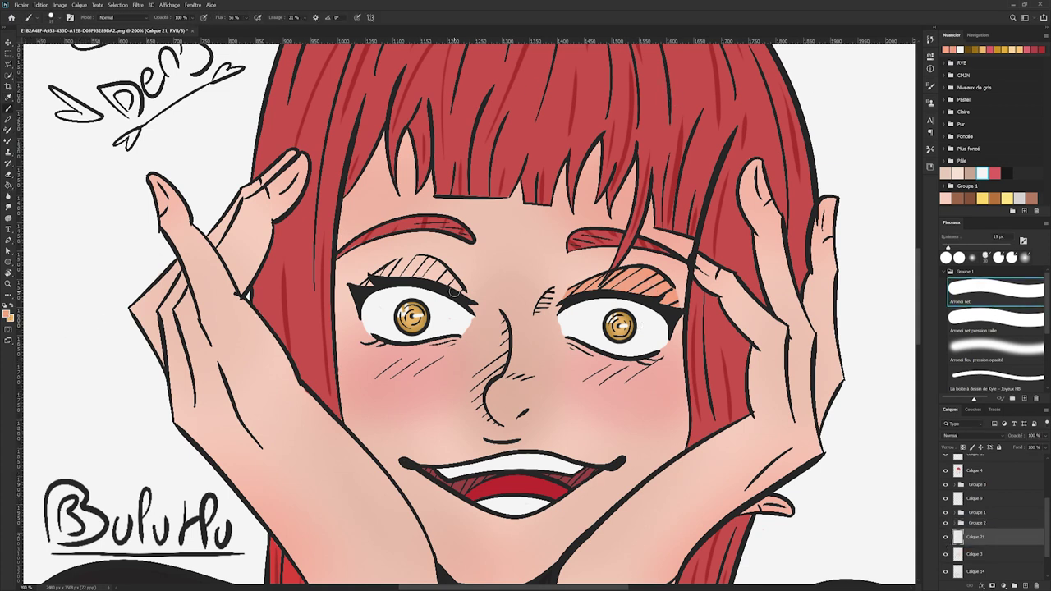
mouse_move(386, 267)
left_mouse_down()
mouse_move(437, 261)
mouse_move(387, 270)
left_mouse_up()
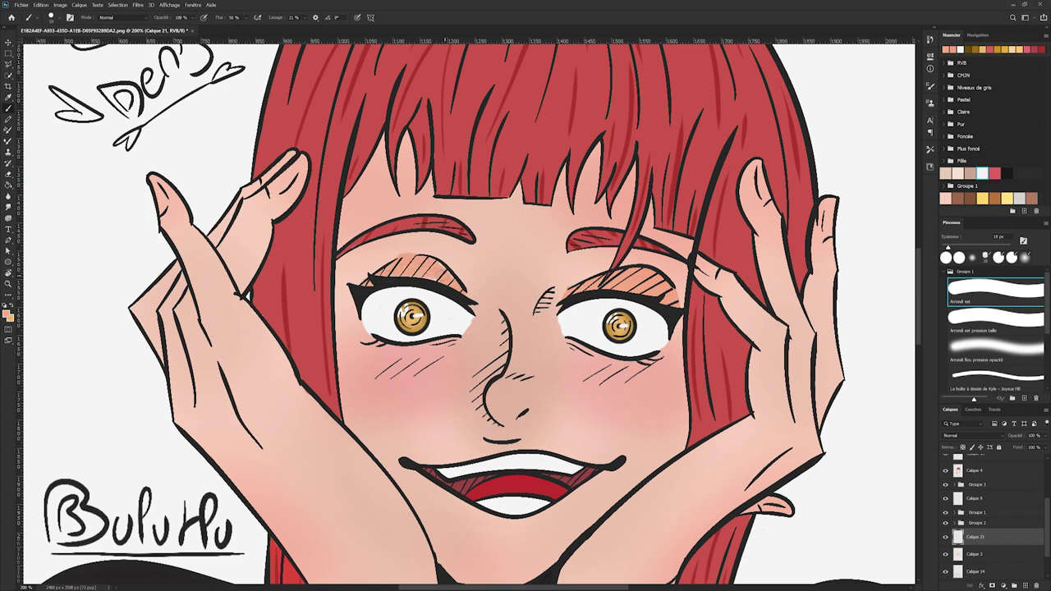
Shade the hatching beside the nose bridge and under the eyes with the Arrondi net pression taille brush at 38 px
left_click(979, 323)
key("ctrl+plus")
mouse_move(597, 276)
left_mouse_down()
mouse_move(573, 312)
mouse_move(588, 289)
left_mouse_up()
left_click_drag(615, 359, 649, 372)
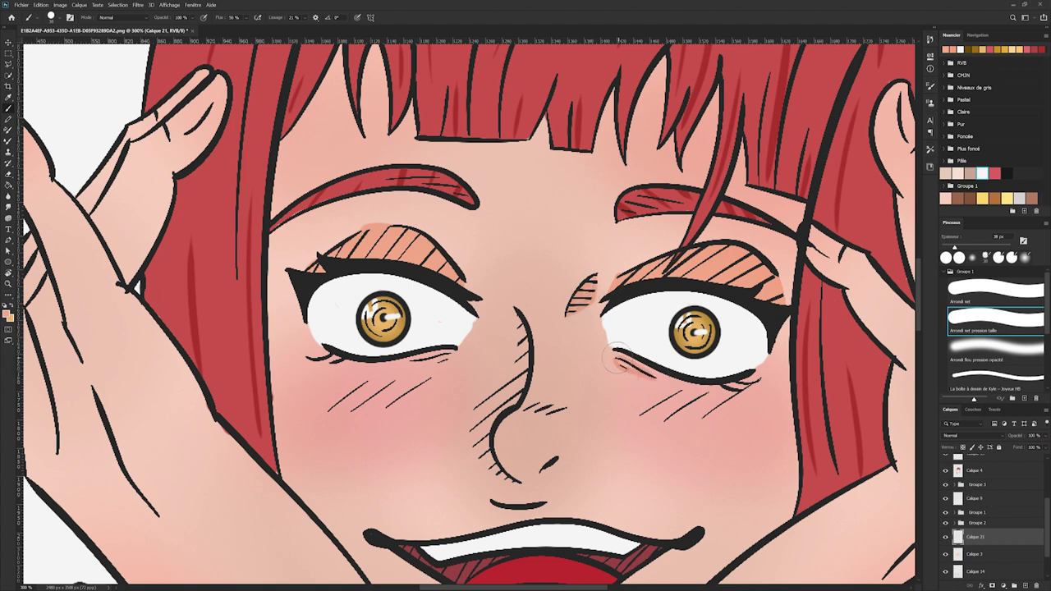
left_click_drag(417, 361, 439, 358)
key("ctrl+z")
Fill the hatched shadow along the left side of the nose, from the bridge to the nostril, in salmon-orange
mouse_move(517, 471)
left_mouse_down()
mouse_move(471, 446)
mouse_move(483, 390)
mouse_move(510, 352)
mouse_move(501, 314)
left_mouse_up()
mouse_move(501, 385)
left_mouse_down()
mouse_move(520, 328)
mouse_move(518, 367)
left_mouse_up()
mouse_move(510, 481)
left_mouse_down()
mouse_move(491, 450)
mouse_move(489, 465)
mouse_move(485, 411)
mouse_move(524, 355)
mouse_move(497, 396)
left_mouse_up()
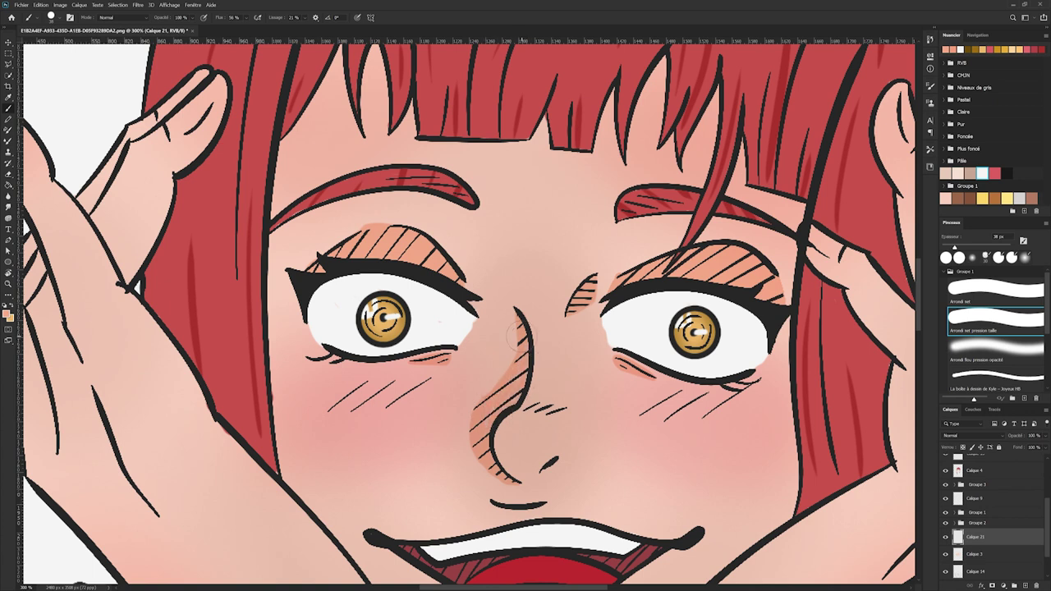
Paint salmon-orange cast shadows on the forehead skin along the edges of the fringe strands
scroll(919, 302, "up", 3)
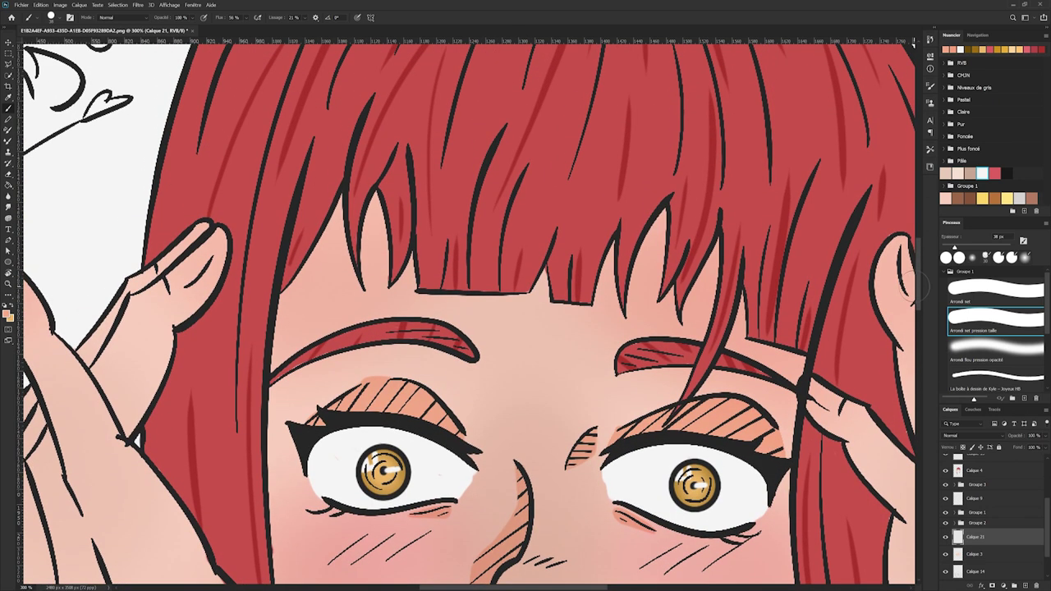
mouse_move(361, 278)
left_mouse_down()
mouse_move(375, 199)
mouse_move(388, 274)
mouse_move(340, 190)
left_mouse_up()
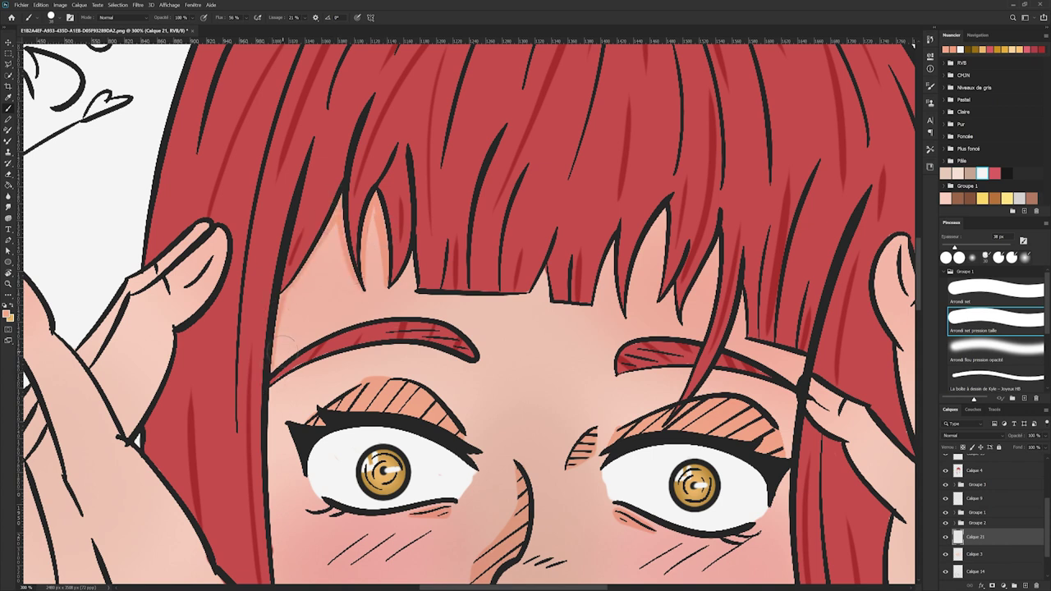
left_click_drag(600, 300, 617, 238)
left_click_drag(660, 277, 663, 222)
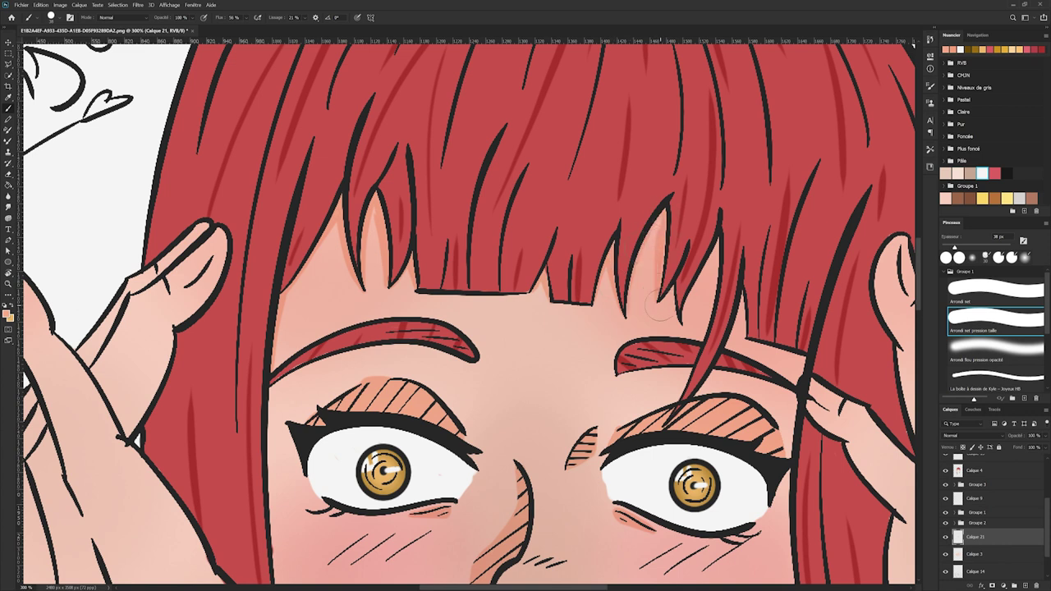
mouse_move(668, 423)
left_mouse_down()
mouse_move(704, 330)
mouse_move(716, 247)
left_mouse_up()
left_click_drag(736, 337, 743, 297)
left_click_drag(698, 390, 713, 368)
left_click_drag(790, 451, 798, 403)
key("ctrl+z")
left_click_drag(792, 460, 800, 397)
key("ctrl+z")
Paint salmon-orange shadows along the finger outlines of the hand on the right
key("ctrl+minus")
key("ctrl+minus")
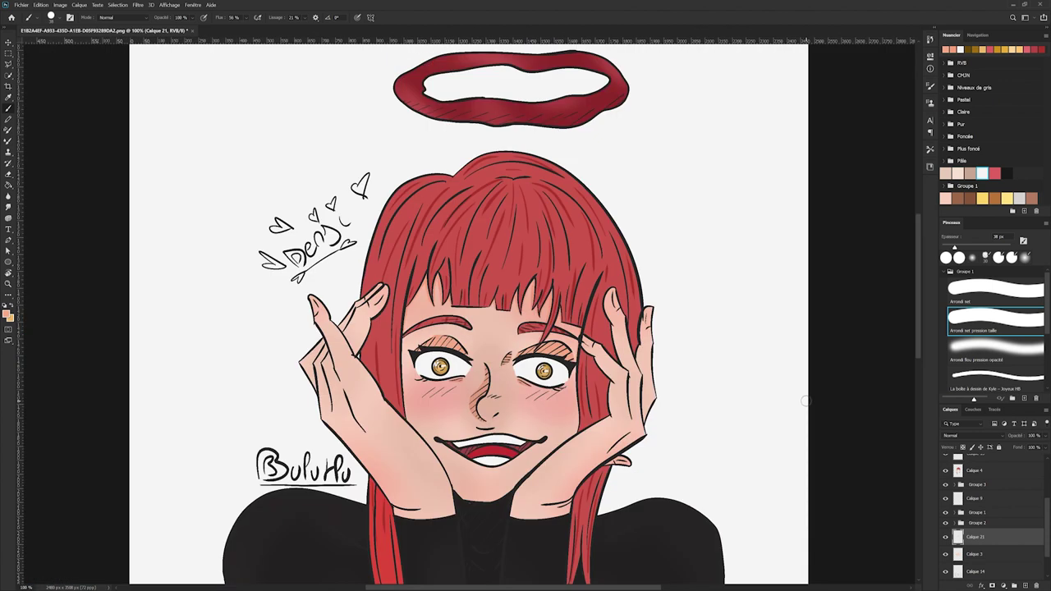
key("ctrl+plus")
left_click_drag(557, 490, 555, 437)
left_click_drag(582, 527, 585, 431)
left_click_drag(523, 448, 513, 508)
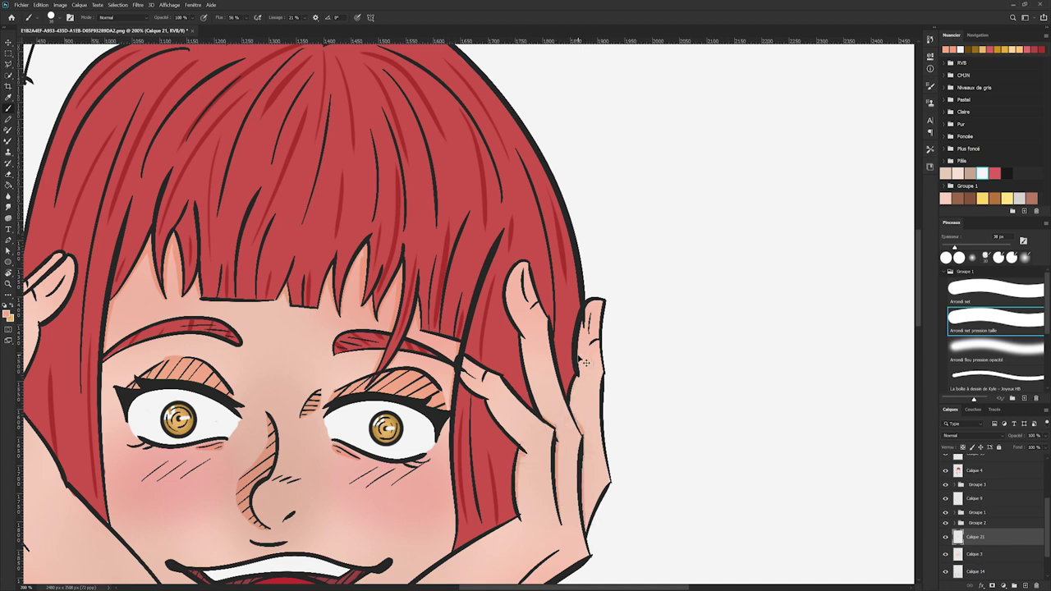
Shade the small skin tip sticking out below the right hand's palm and the crease at that wrist
scroll(575, 538, "down", 5)
left_click_drag(529, 413, 558, 415)
left_click_drag(382, 502, 420, 494)
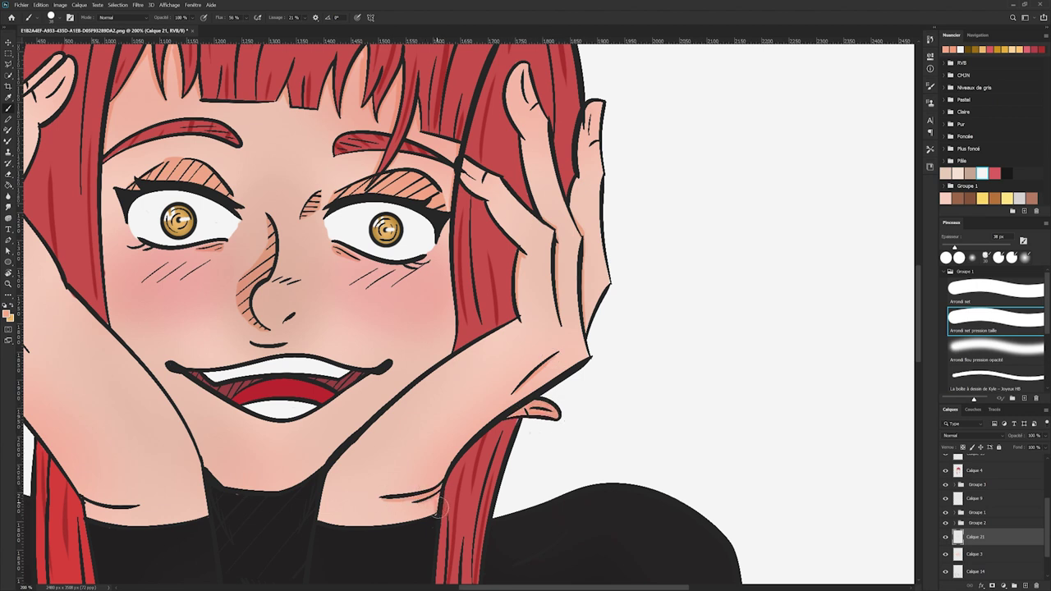
key("e")
key("b")
Paint salmon-orange shadows between and along the fingers of the hand on the left
left_click_drag(525, 587, 421, 587)
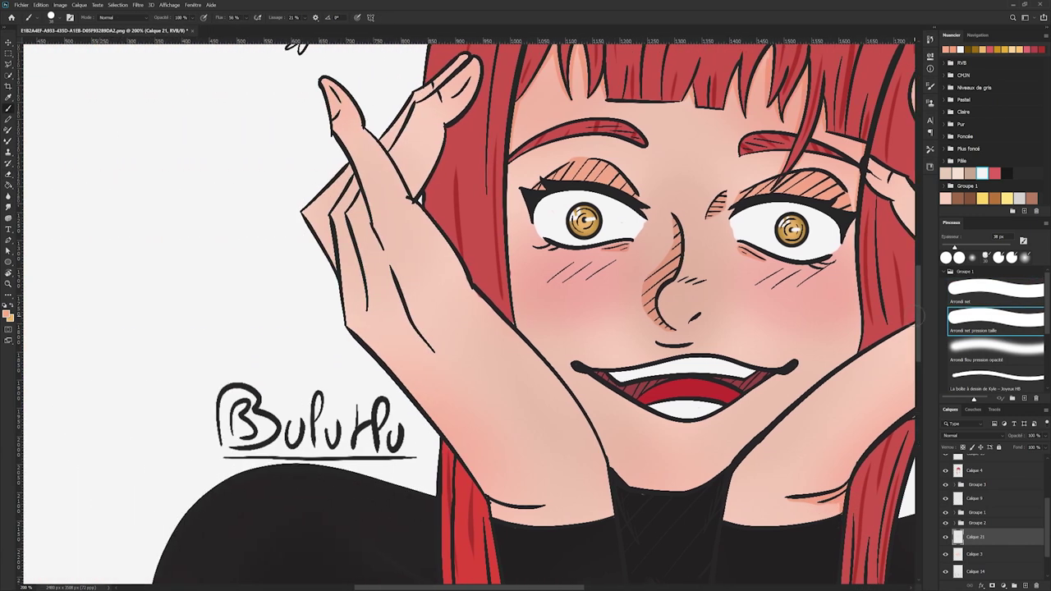
left_click_drag(917, 319, 917, 302)
left_click_drag(379, 337, 351, 262)
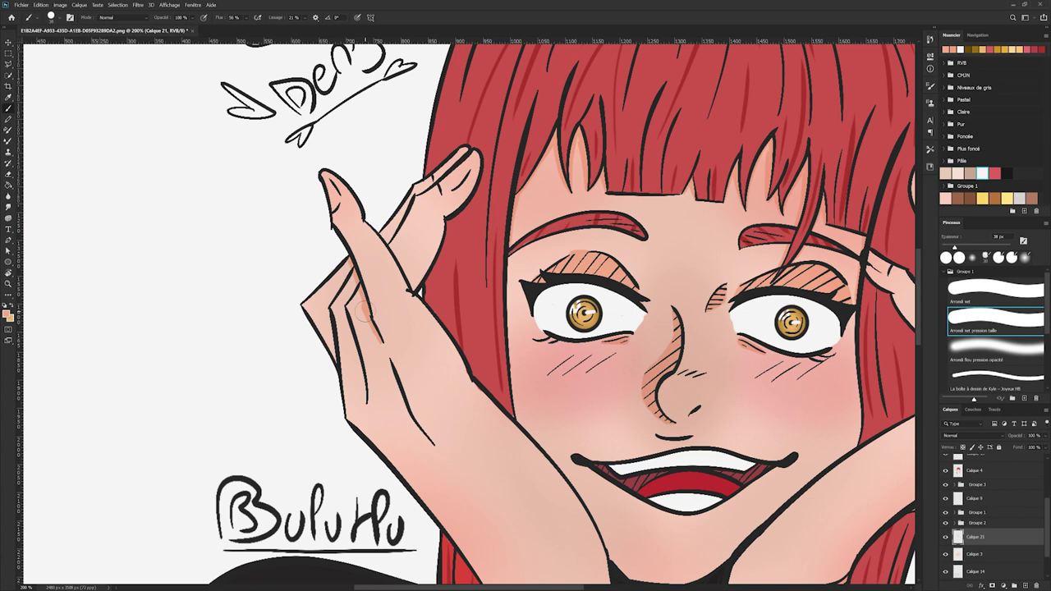
mouse_move(402, 409)
left_mouse_down()
mouse_move(433, 450)
mouse_move(398, 394)
mouse_move(365, 398)
mouse_move(344, 324)
left_mouse_up()
mouse_move(366, 398)
left_mouse_down()
mouse_move(350, 346)
mouse_move(333, 366)
mouse_move(330, 316)
left_mouse_up()
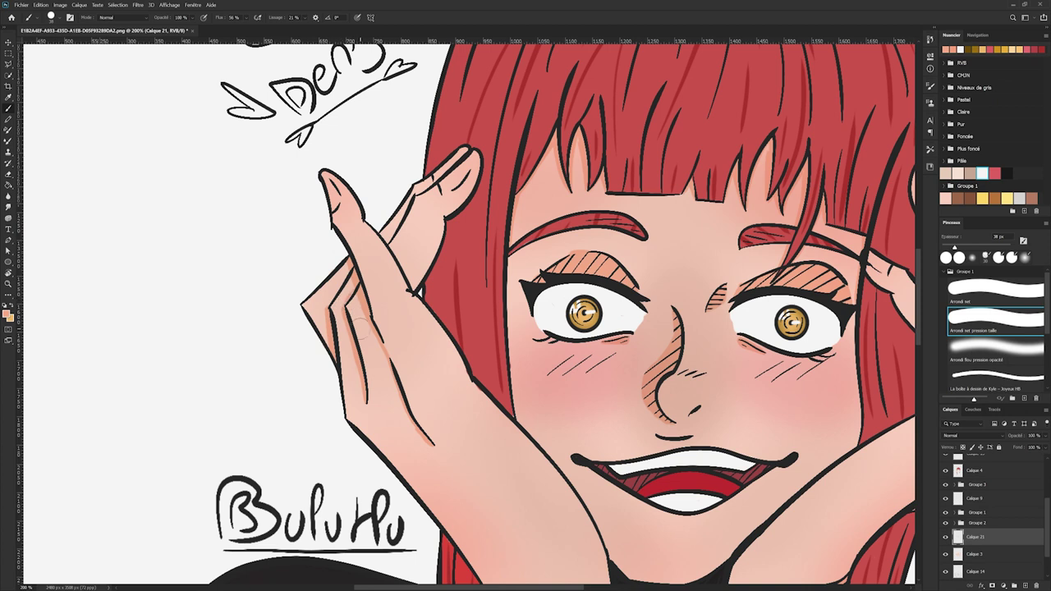
mouse_move(920, 302)
left_mouse_down()
mouse_move(921, 324)
mouse_move(920, 290)
left_mouse_up()
left_click_drag(418, 359, 451, 277)
Shade the wrist crease of the left hand, just above the black sleeve, in salmon-orange
scroll(467, 311, "down", 5)
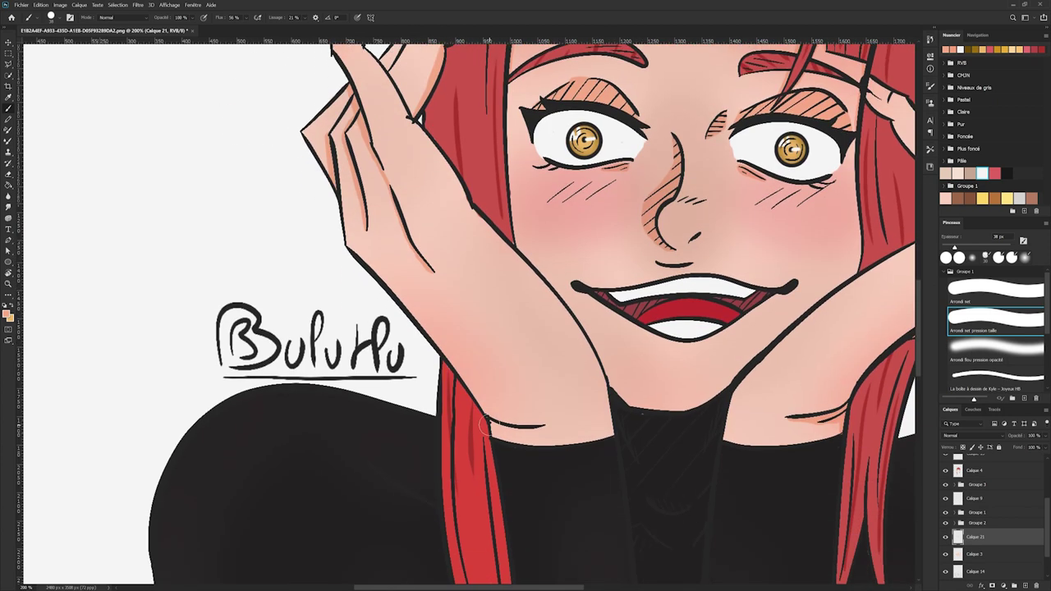
left_click_drag(487, 420, 497, 436)
scroll(550, 424, "down", 4)
scroll(551, 424, "up", 1)
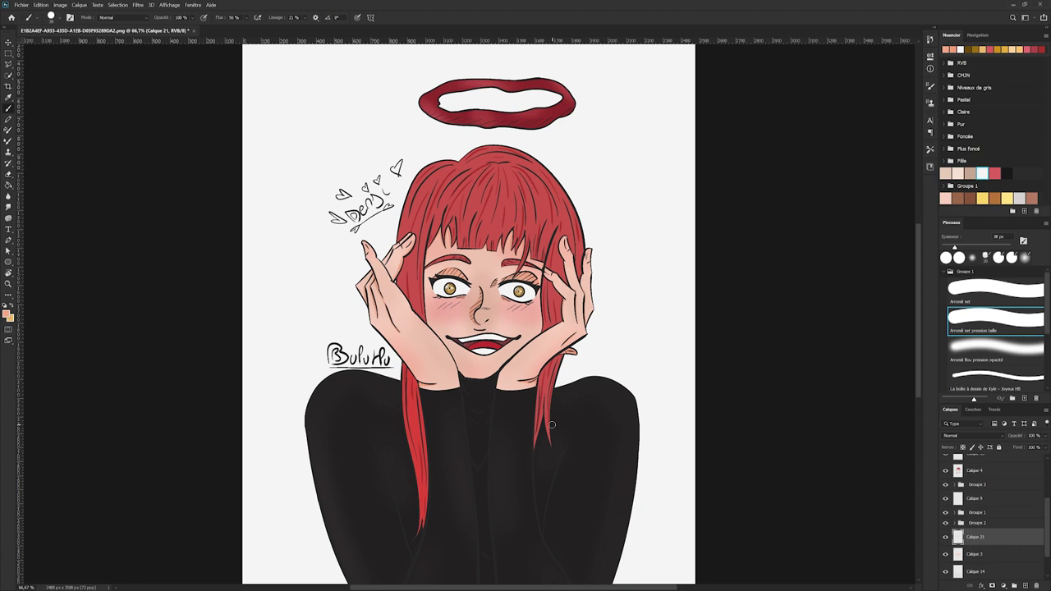
Add a new layer directly above Calique 5 and set the brush to the black swatch colour
scroll(977, 534, "down", 2)
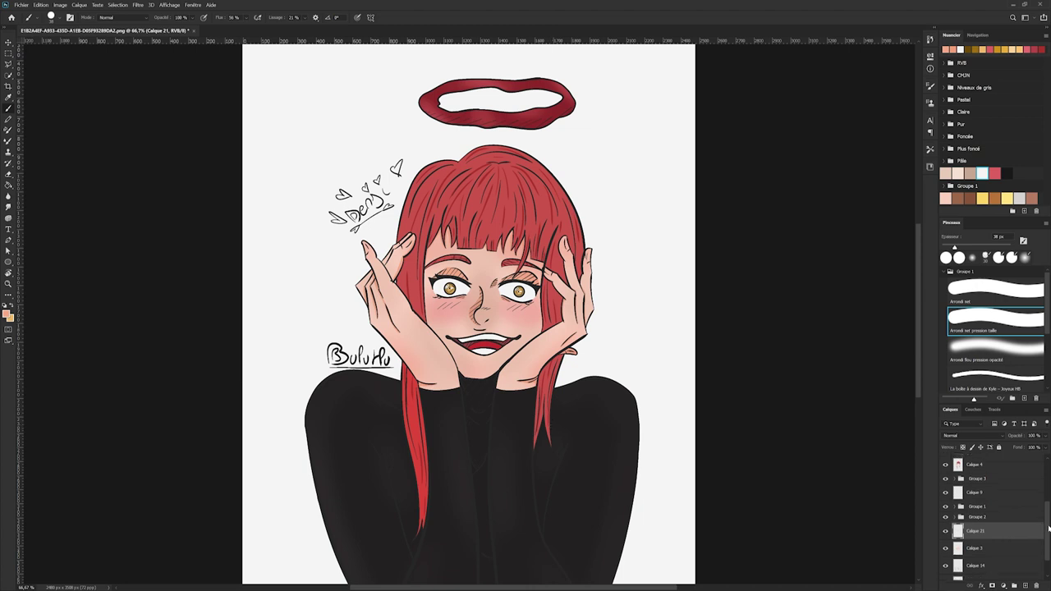
left_click(975, 554)
key("ctrl+alt+shift+n")
left_click(1007, 173)
key("i")
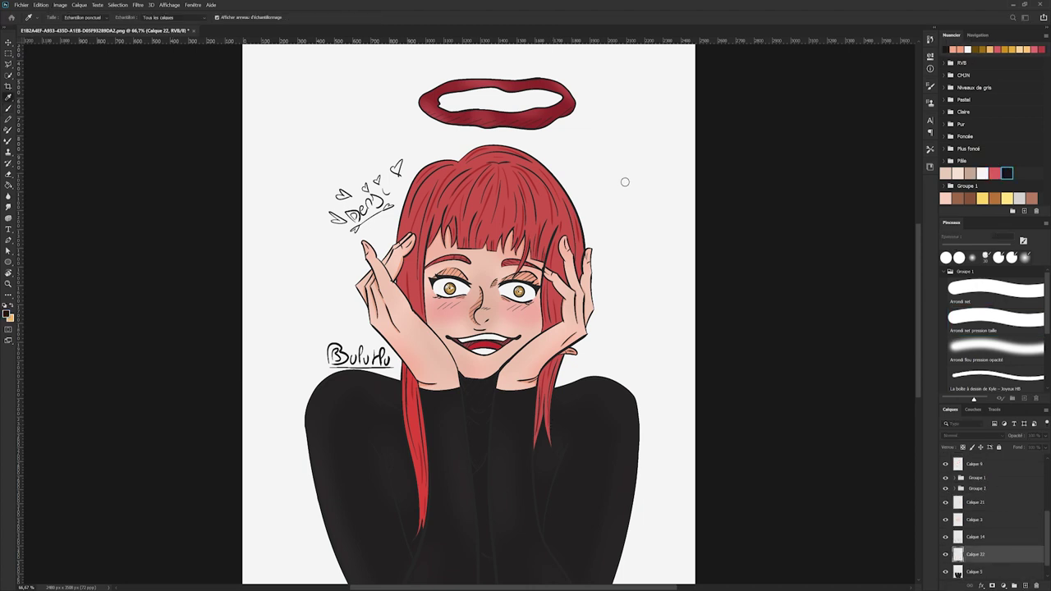
key("b")
Shade the turtleneck collar and the fold marks between the forearms in black with the hard round Arrondi net brush
key("ctrl+plus")
key("ctrl+plus")
scroll(512, 454, "down", 3)
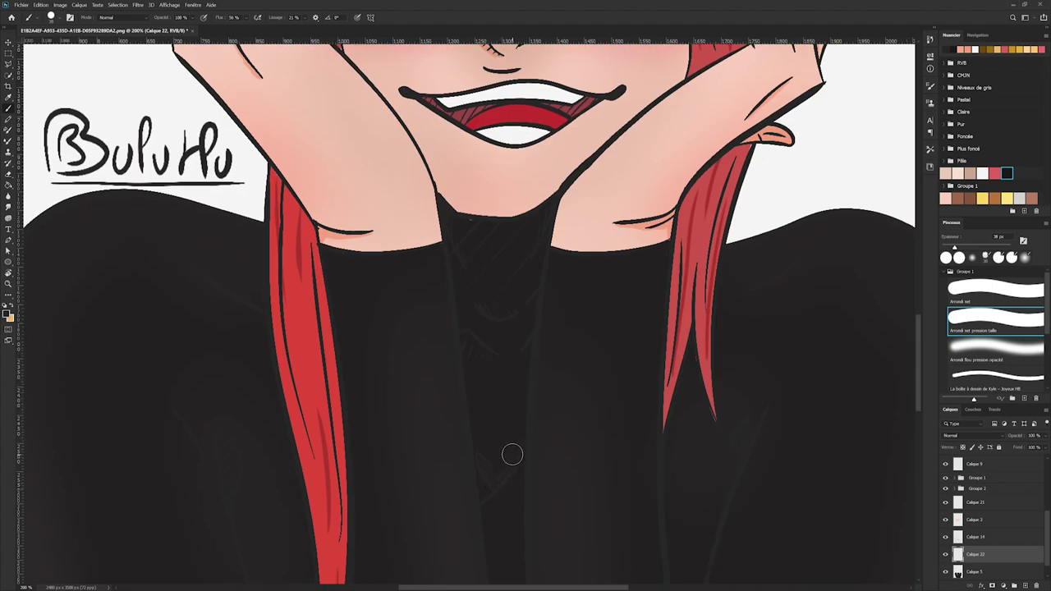
key("comma")
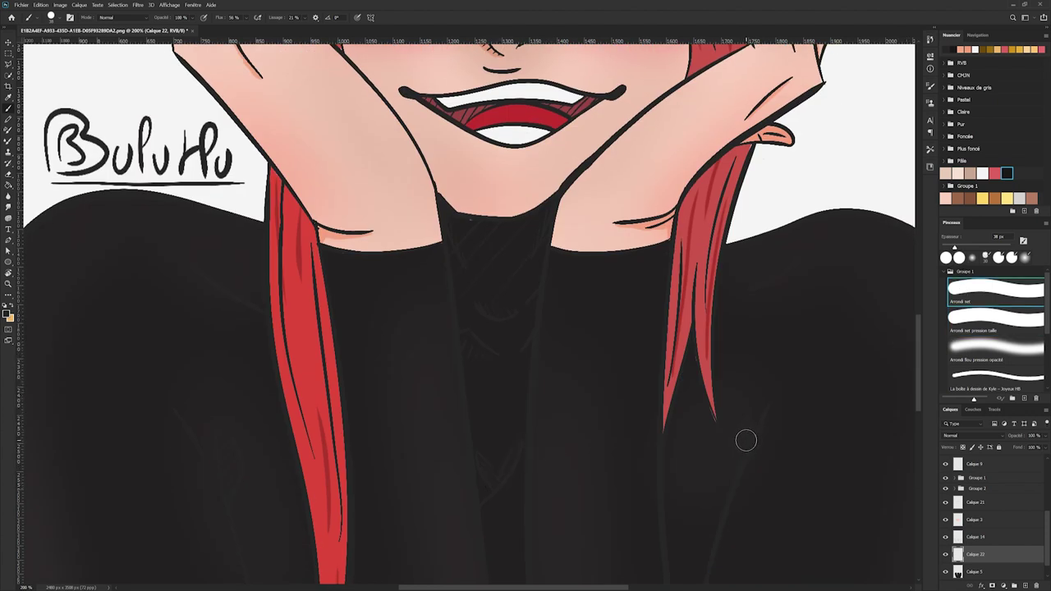
left_click(618, 171, "alt")
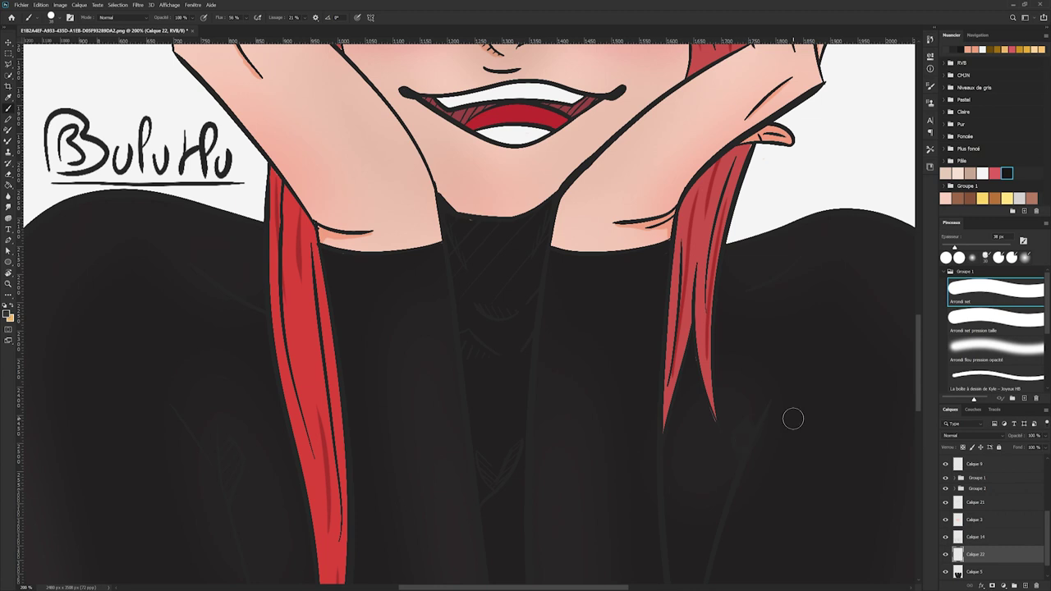
left_click(811, 91, "alt")
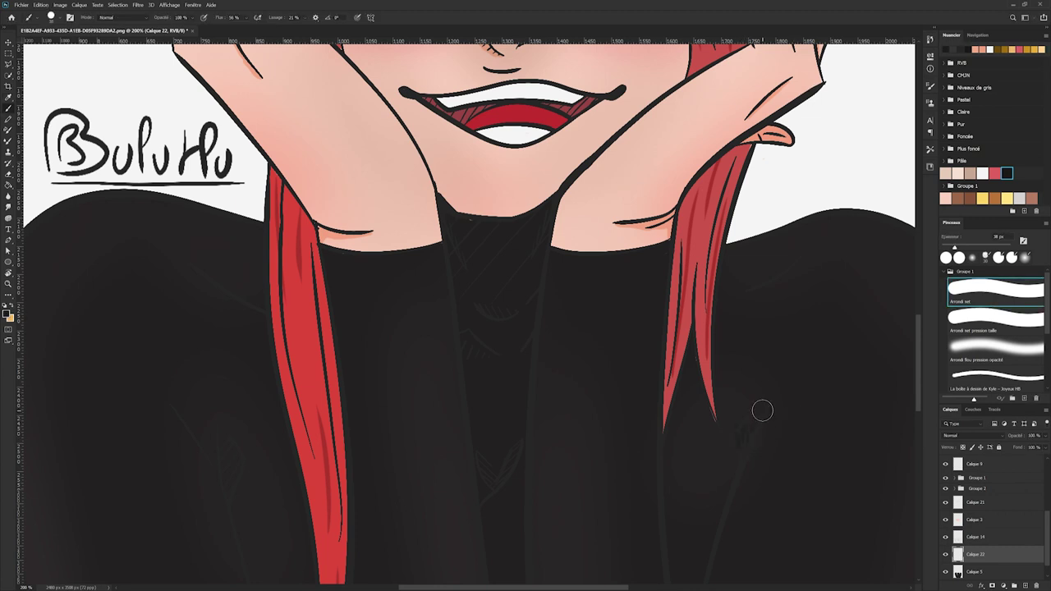
left_click_drag(954, 246, 946, 247)
mouse_move(486, 357)
left_mouse_down()
mouse_move(468, 352)
mouse_move(530, 347)
mouse_move(472, 345)
left_mouse_up()
scroll(511, 224, "up", 3)
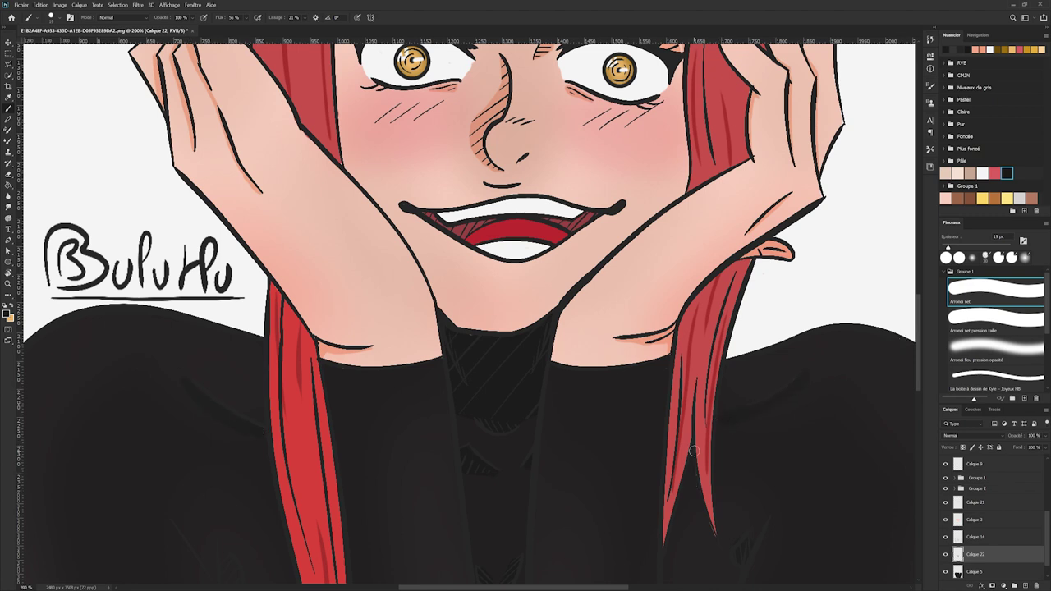
Paint black shadows along the sleeve folds, beneath the hair tips and in the gap between the forearms down to the elbows
scroll(261, 353, "down", 5)
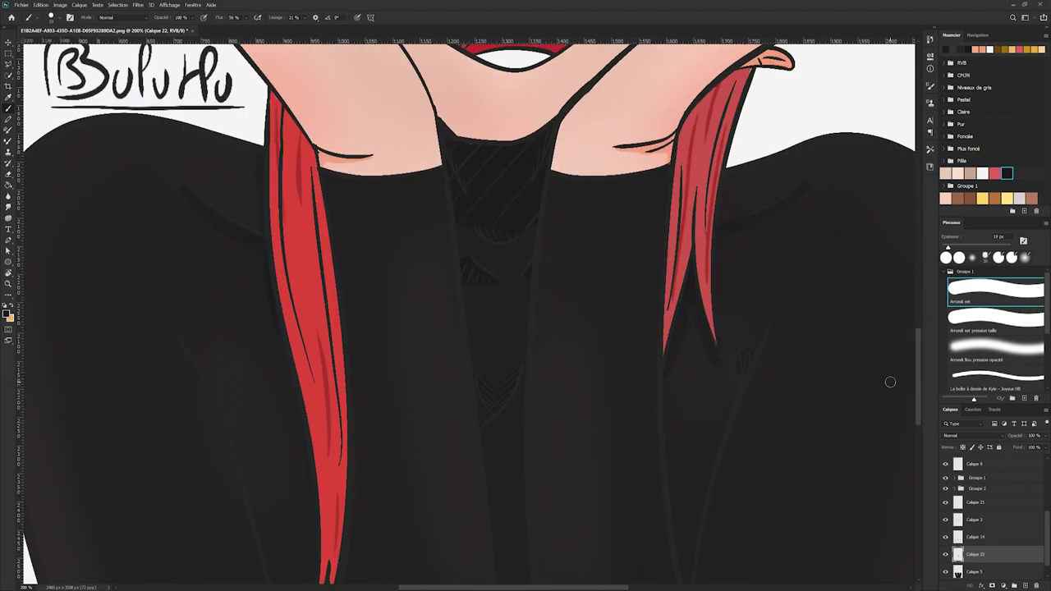
scroll(356, 488, "down", 7)
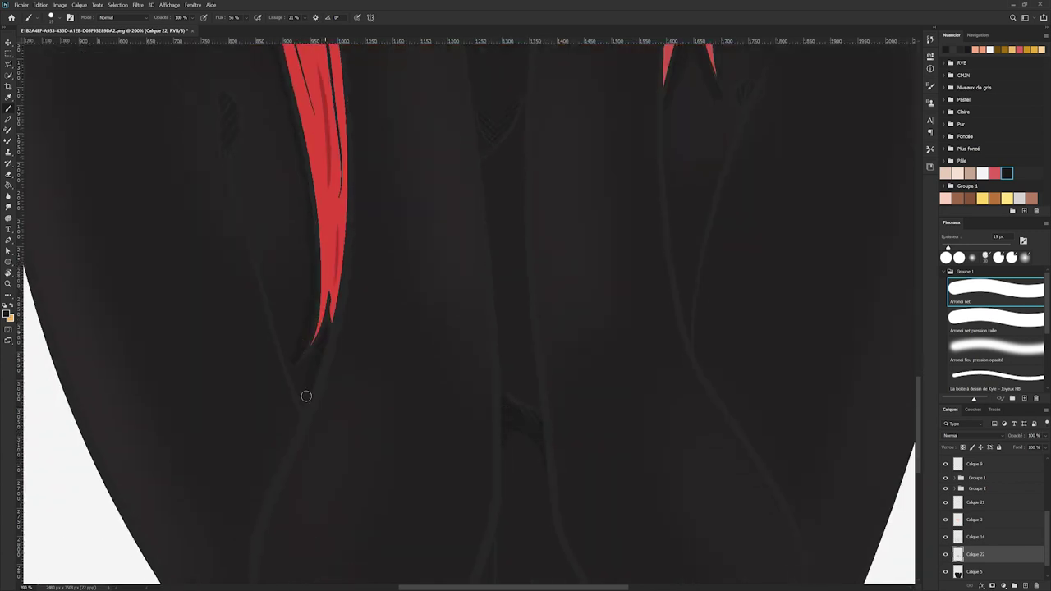
scroll(427, 287, "down", 5)
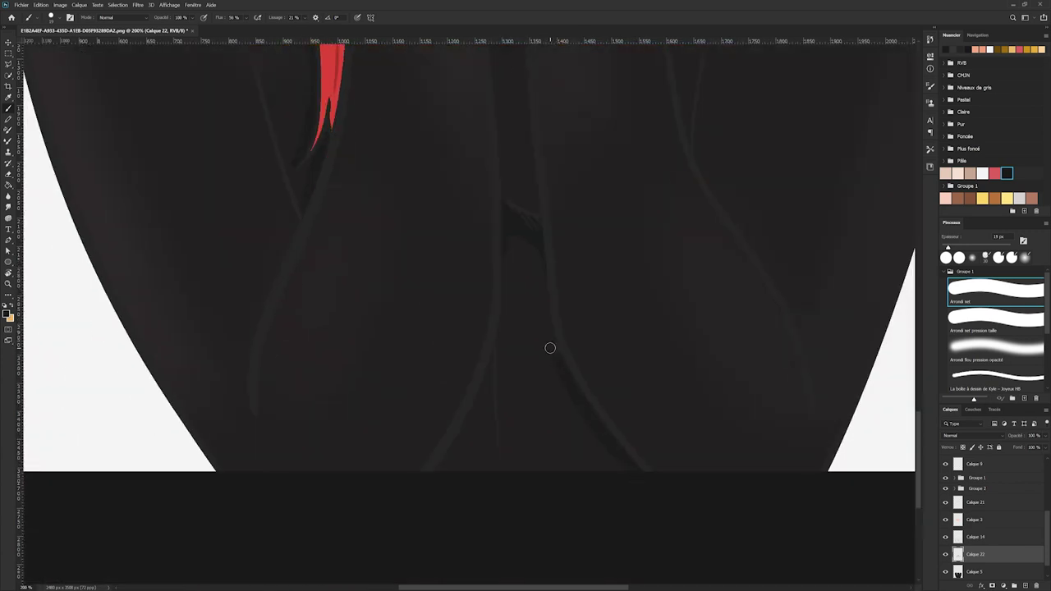
scroll(526, 256, "down", 3)
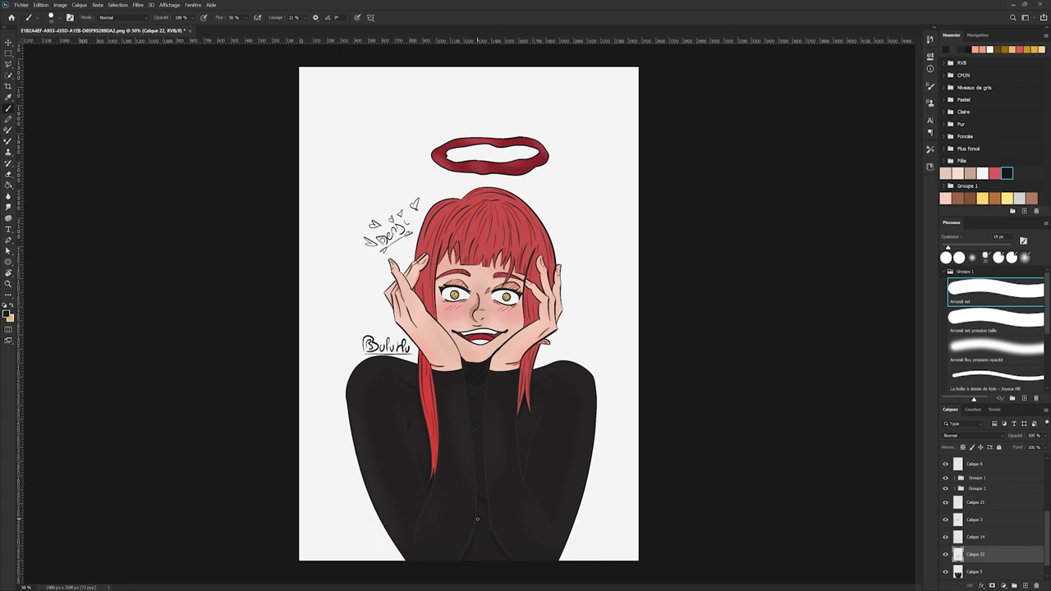
Add a new layer directly above Calique 4 and sample a dark red as the brush colour
left_click_drag(1047, 536, 1047, 495)
left_click(998, 528)
left_click(1025, 586)
left_click(8, 313)
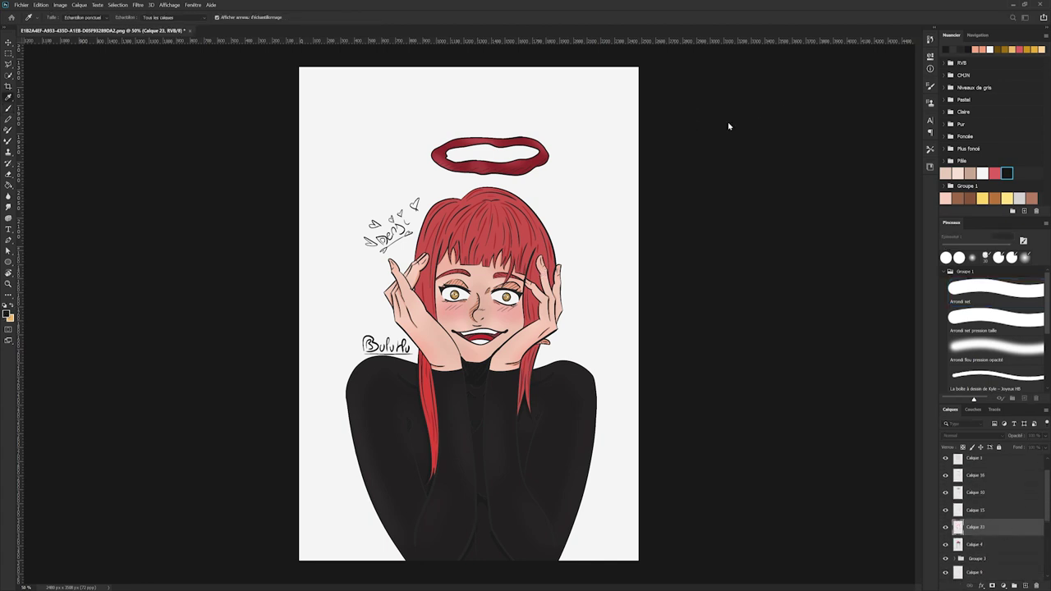
key("ctrl+1")
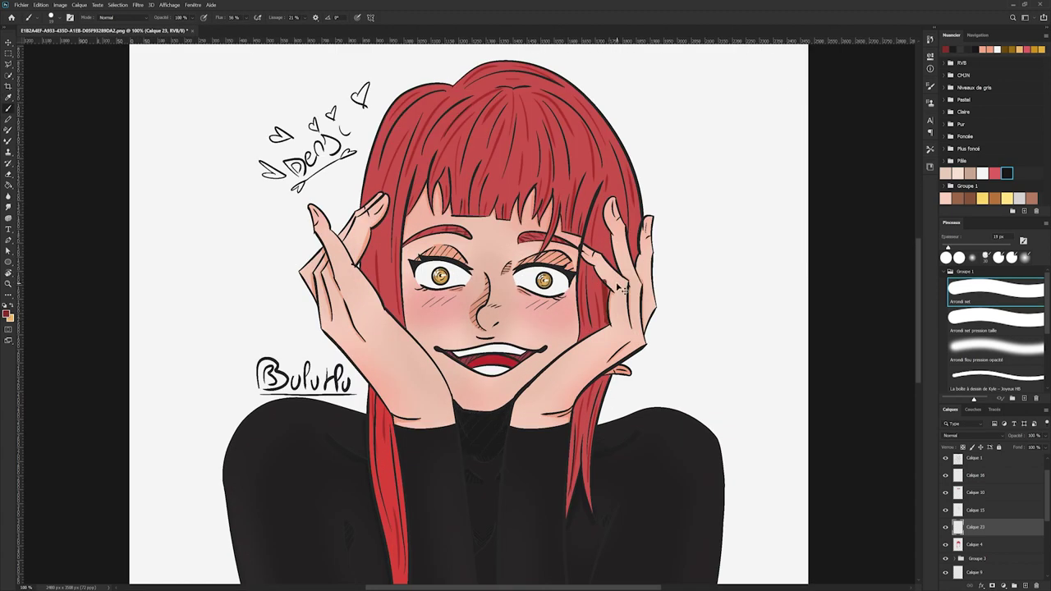
key("alt")
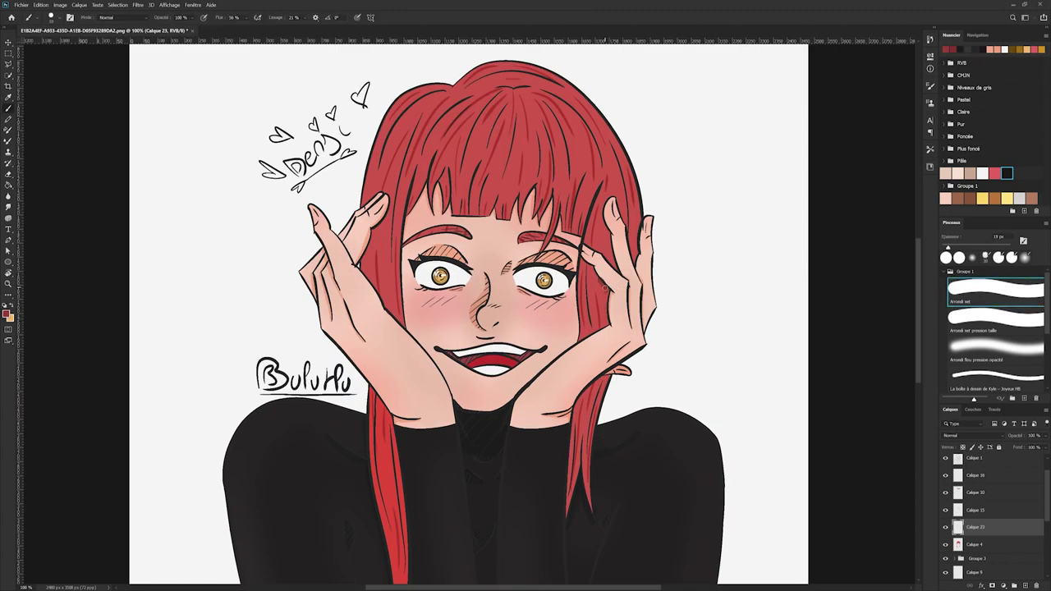
Select the hair area from Calique 4 with Quick Selection, and make Calique 23 the active layer for painting
left_click(8, 75)
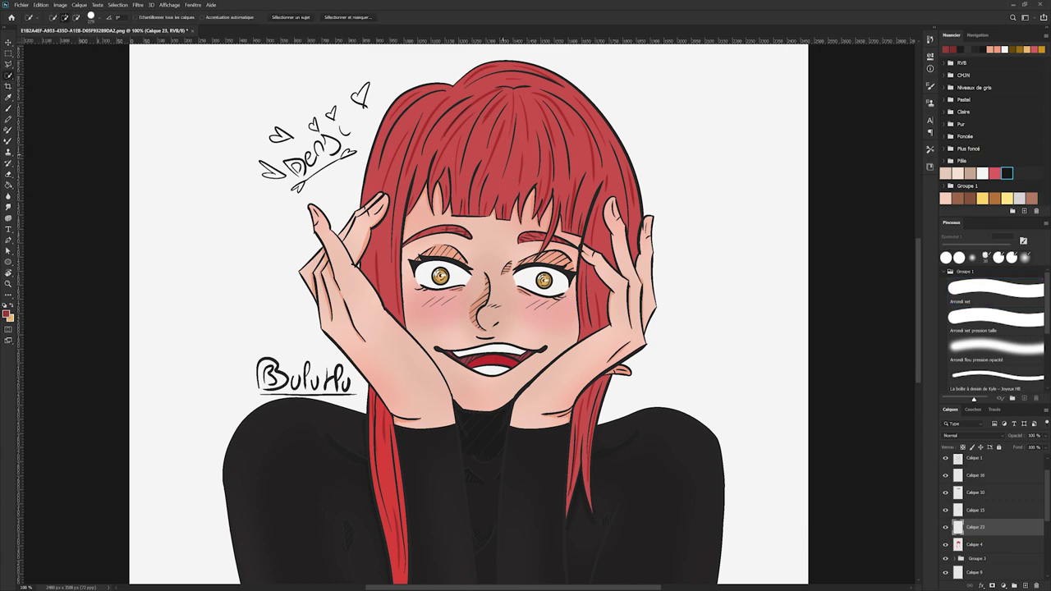
left_click(977, 544)
left_click(553, 171)
left_click(981, 532)
key("b")
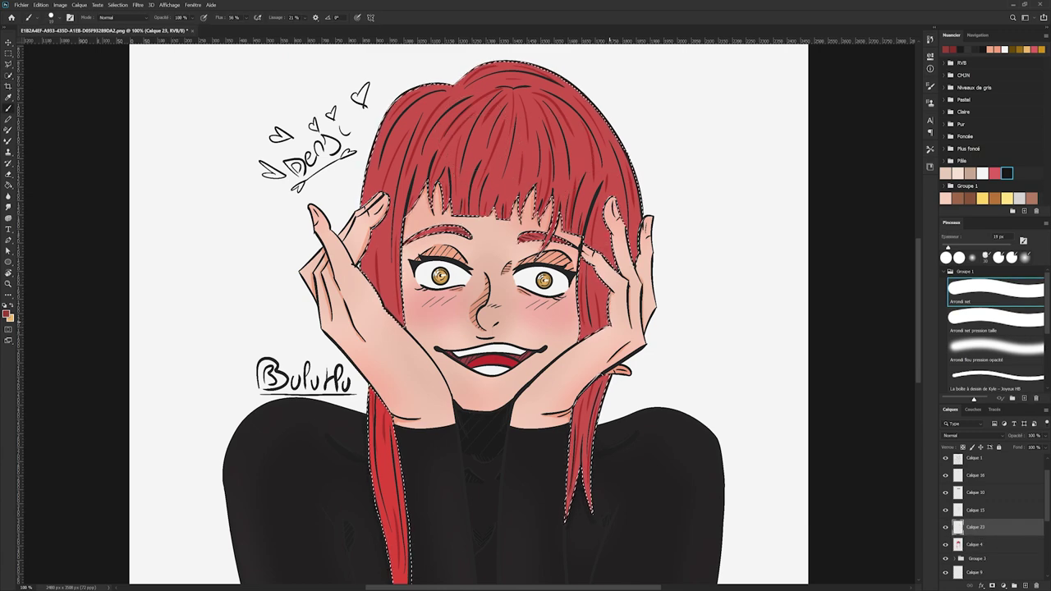
Paint dark red shadows on the hair beside the right hand and on the long strands below both hands
key("ctrl+plus")
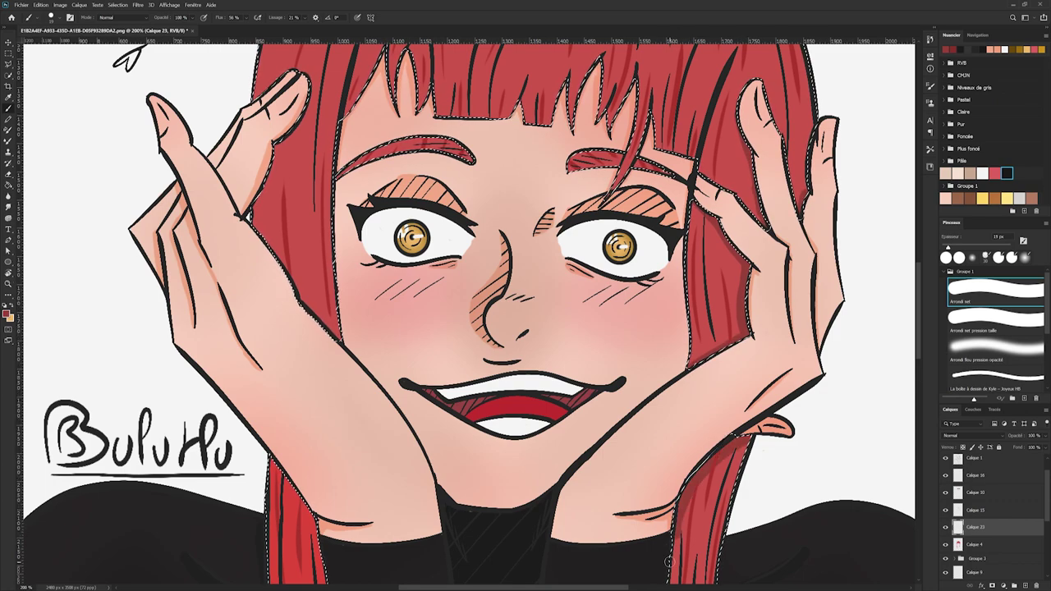
scroll(666, 395, "down", 5)
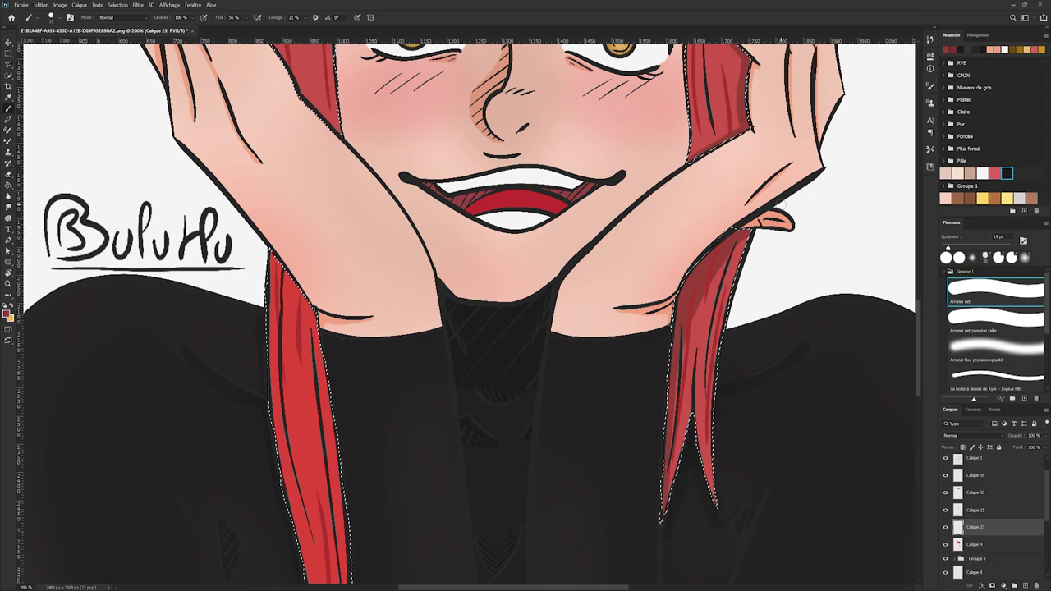
scroll(353, 379, "down", 5)
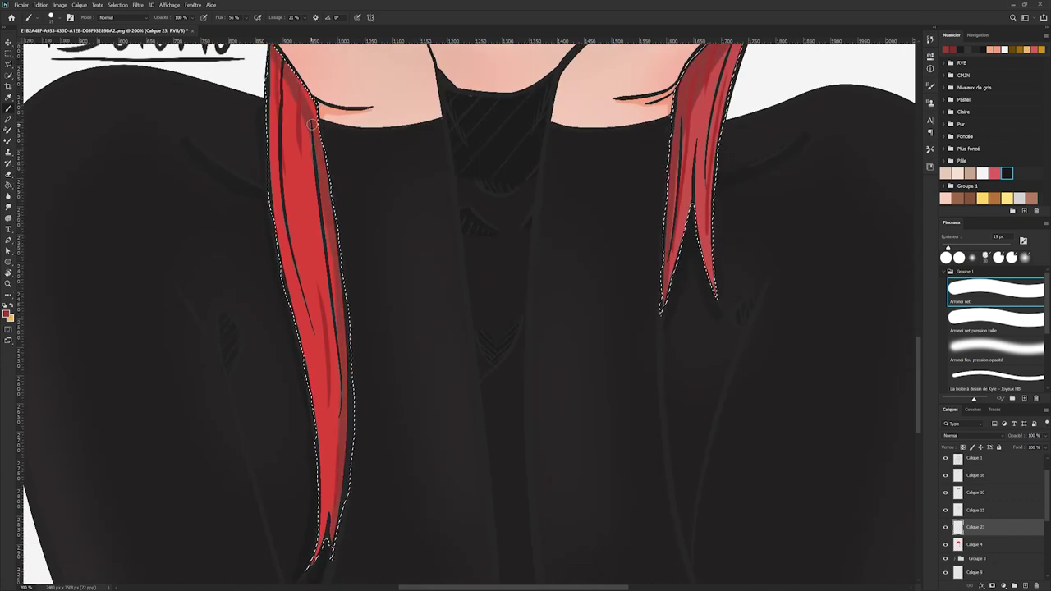
scroll(899, 244, "up", 10)
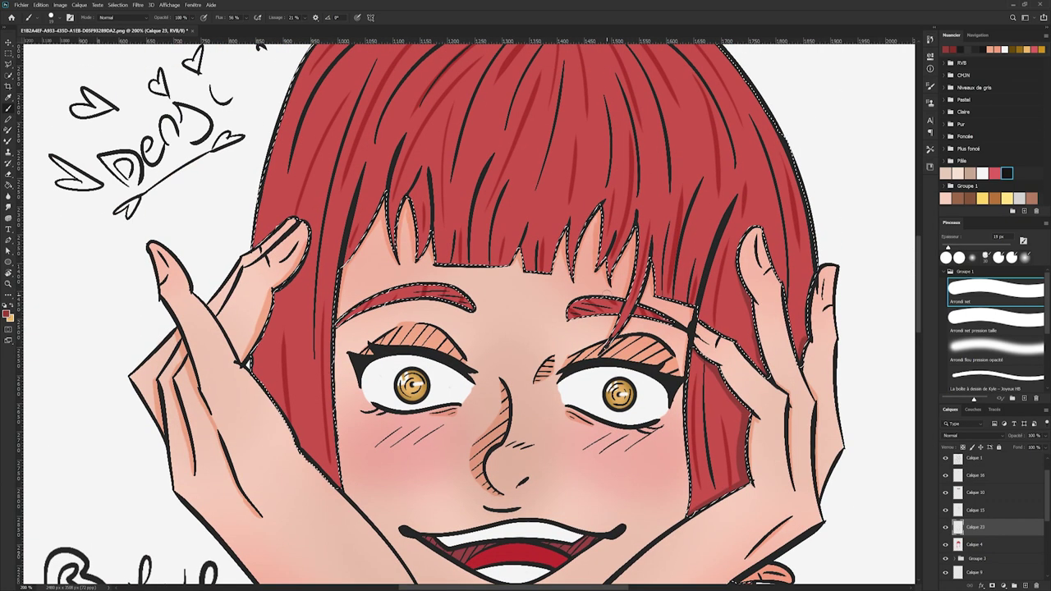
Choose the Arrondi net pression taille brush at 29 px and move Calique 23 above Calique 15
left_click(951, 310)
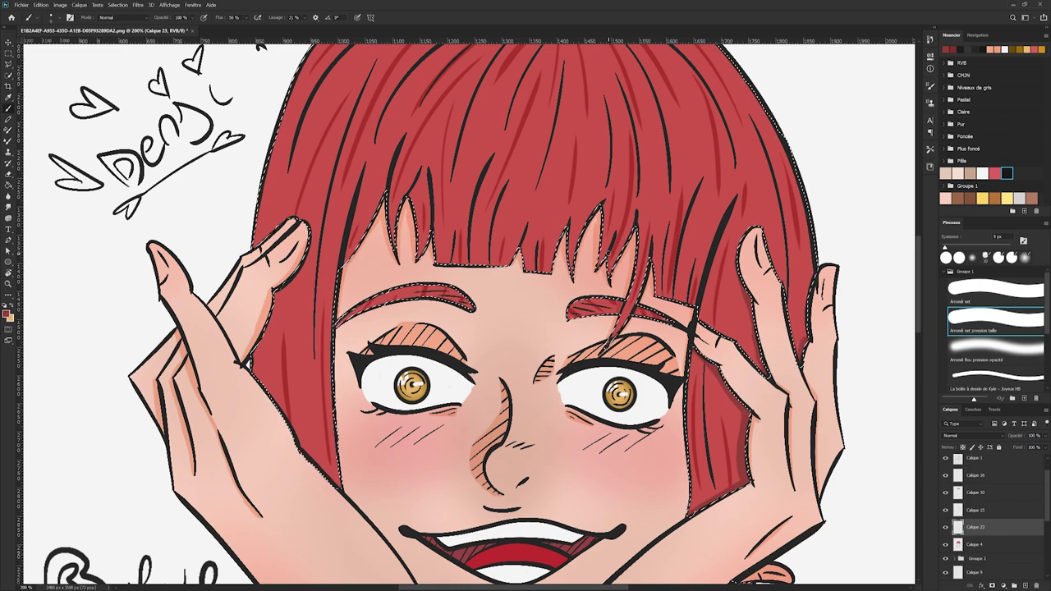
left_click_drag(994, 526, 989, 505)
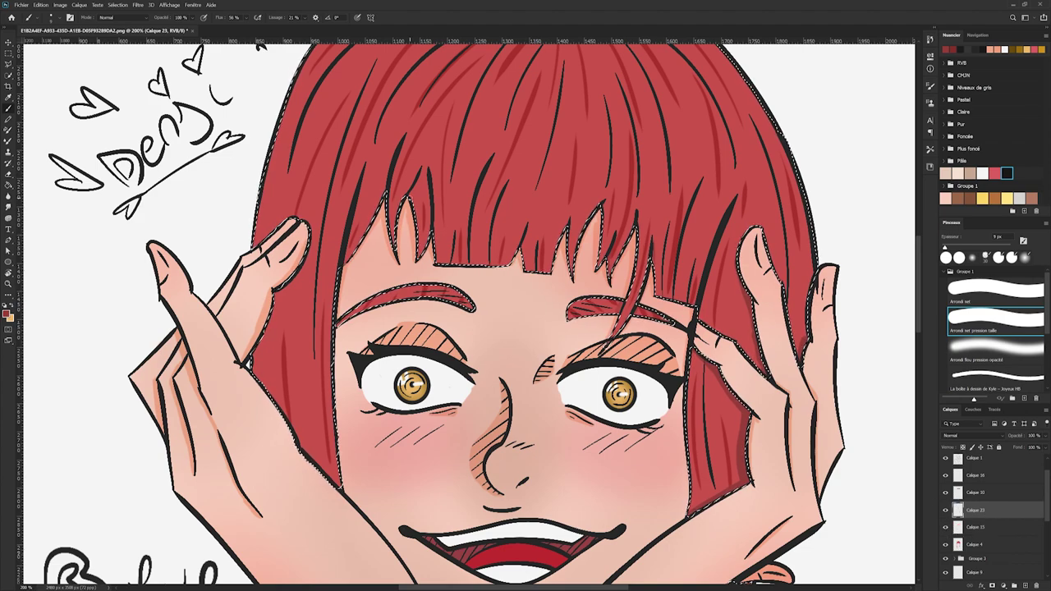
left_click_drag(945, 247, 951, 247)
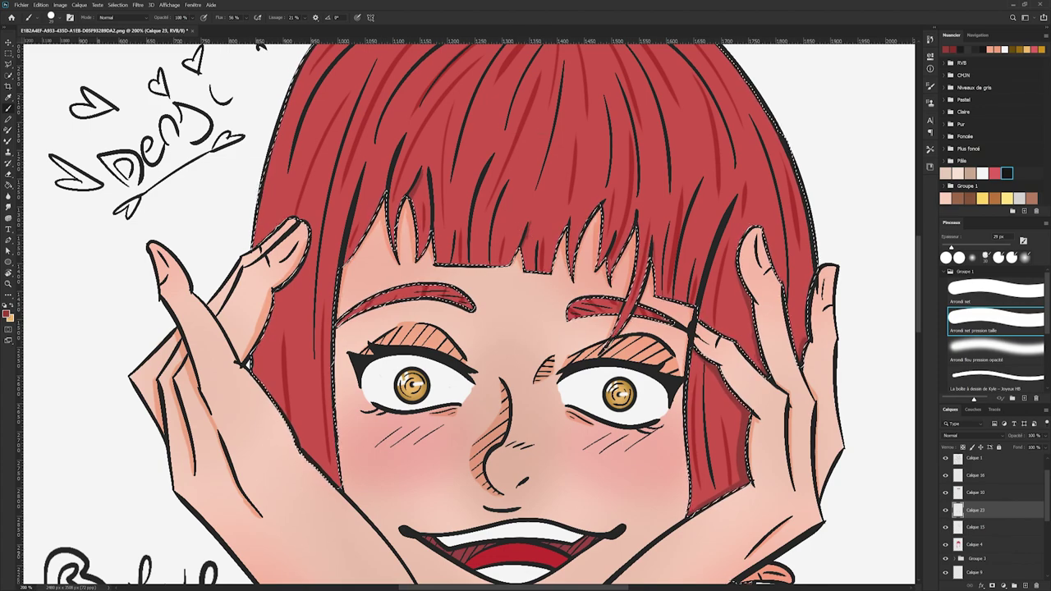
Switch to the KYLE Encrage ultimate brush from the wet brushes and try a stroke on the fringe
mouse_move(1048, 304)
left_mouse_down()
mouse_move(1049, 324)
mouse_move(1048, 289)
mouse_move(1047, 325)
mouse_move(1047, 289)
left_mouse_up()
left_click(951, 284)
left_click(951, 296)
left_click(952, 297)
left_click(949, 308)
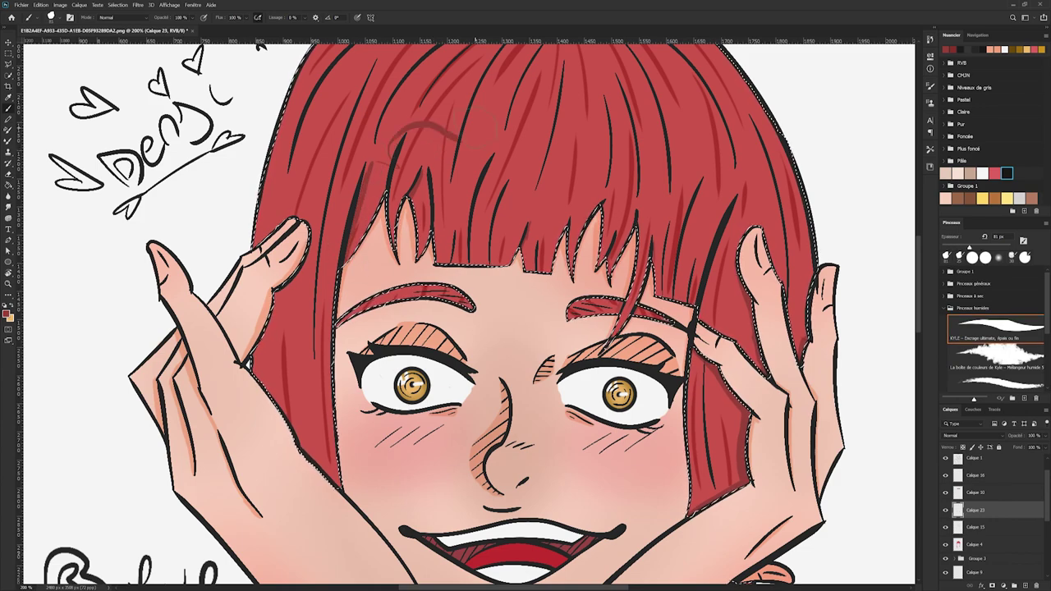
key("e")
key("b")
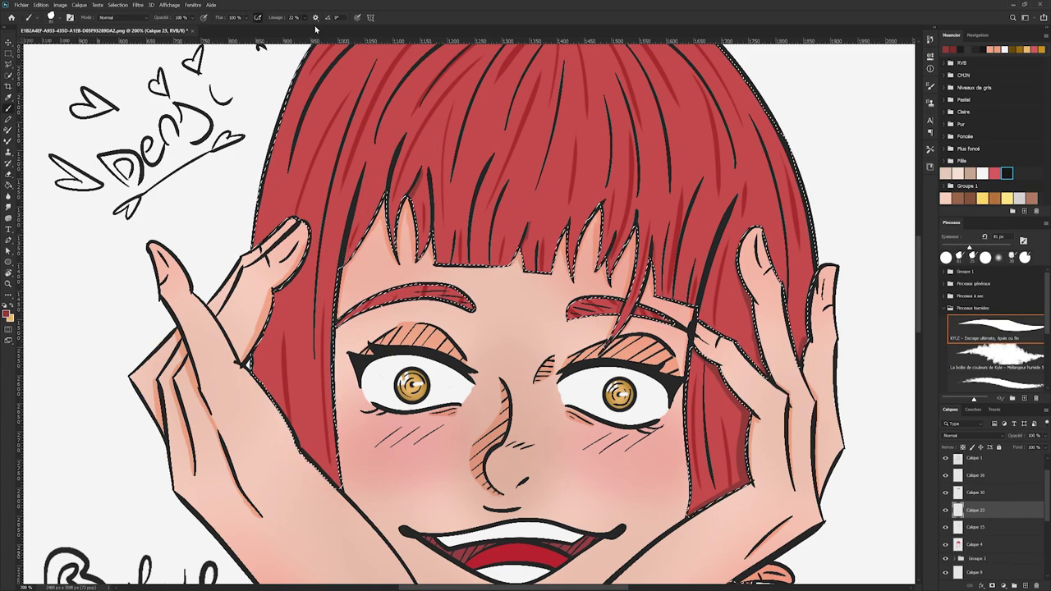
Adjust the brush smoothing and paint dark red shadows at 62 px on the fringe tips and the hair around both hands
left_click_drag(316, 30, 313, 29)
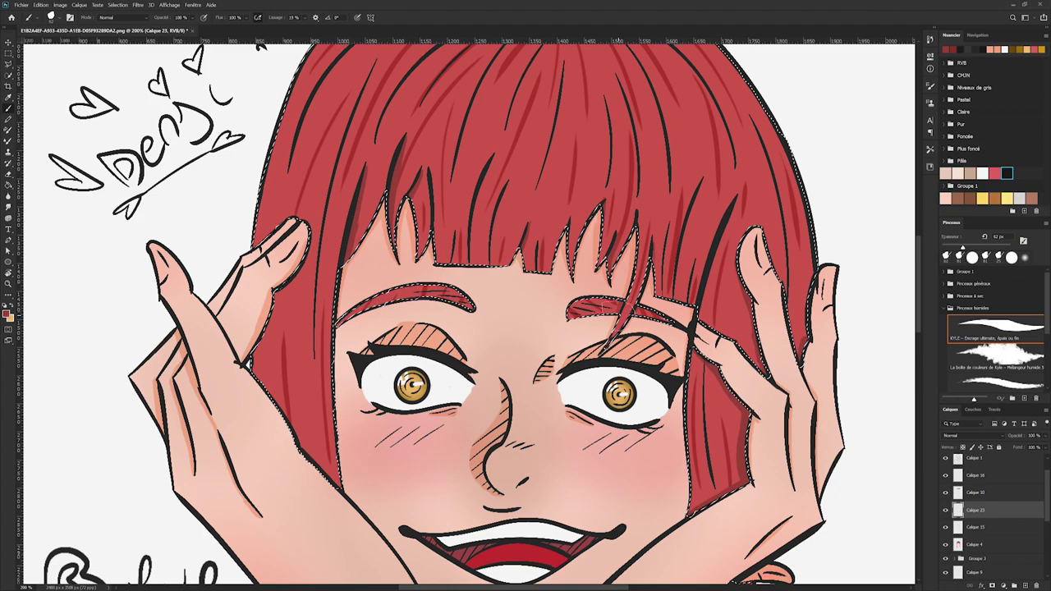
scroll(903, 263, "up", 5)
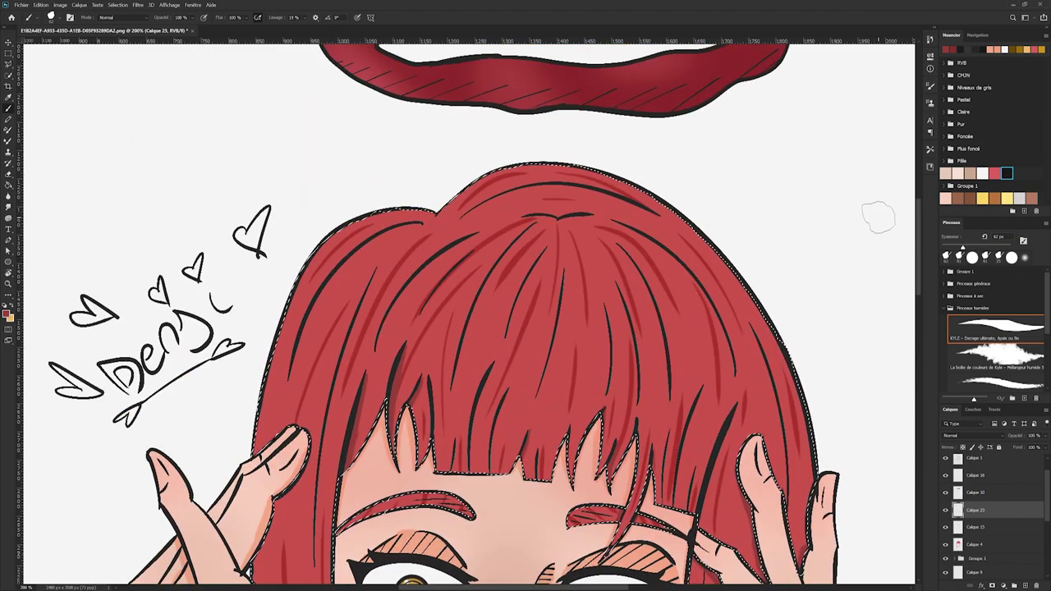
scroll(917, 372, "down", 10)
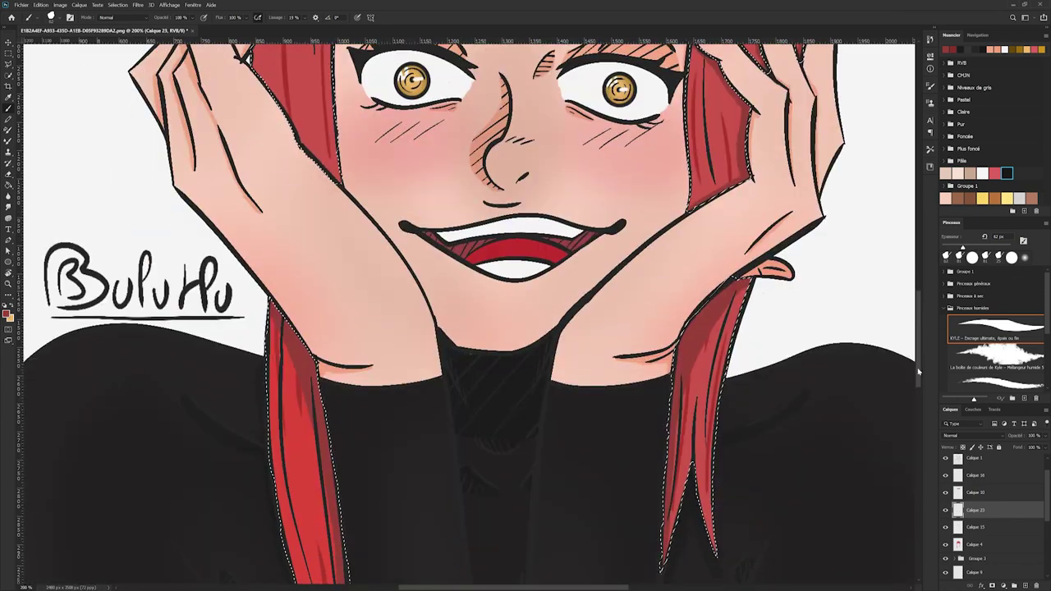
scroll(917, 258, "up", 8)
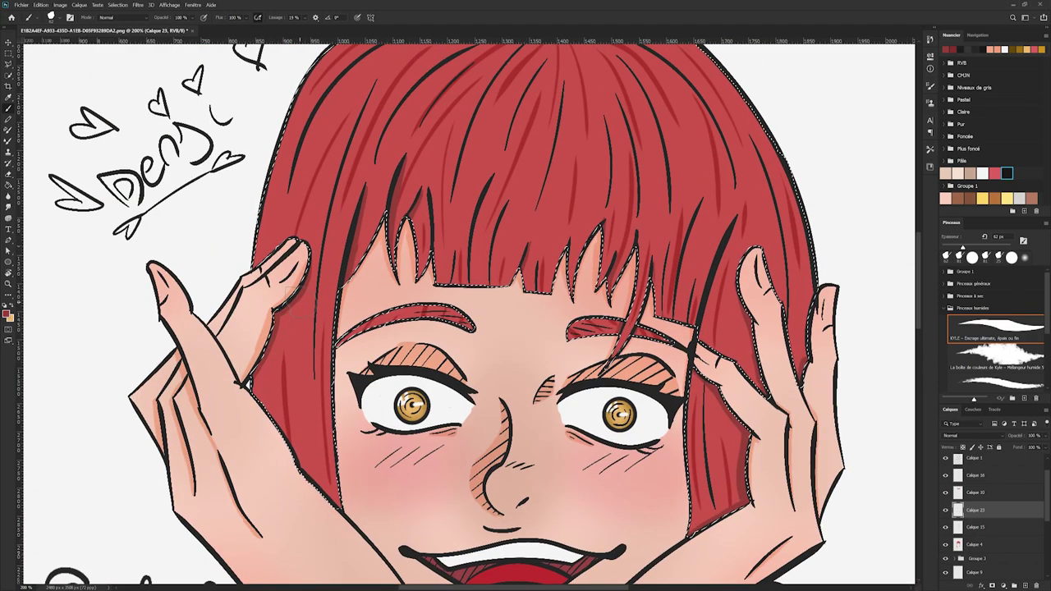
Shade the lower band and inner upper edge of the halo in darker red on the separate layer Calique 24
key("ctrl+minus")
key("ctrl+minus")
key("ctrl+minus")
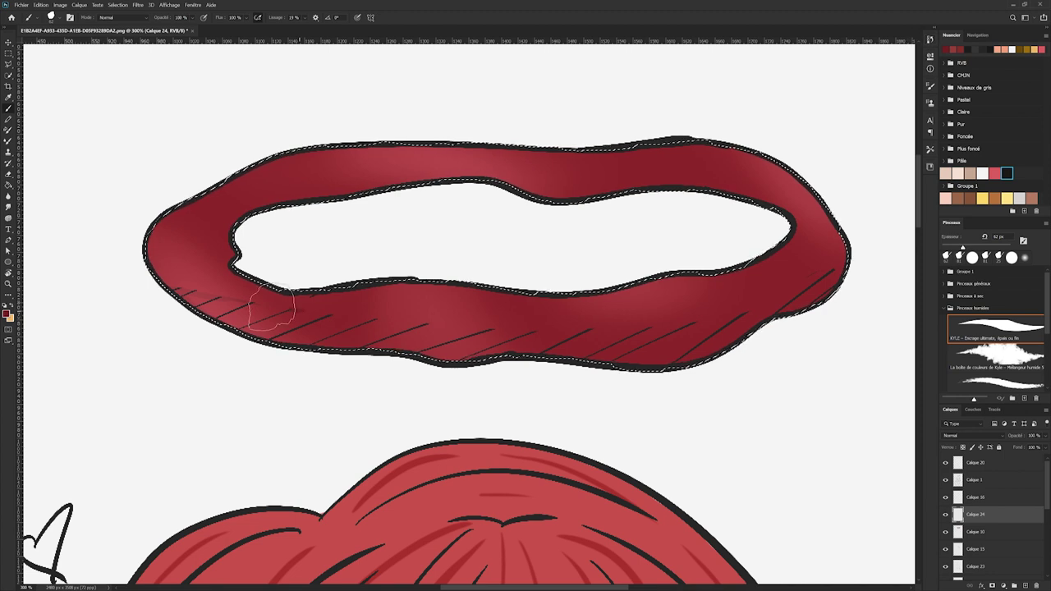
scroll(987, 337, "up", 5)
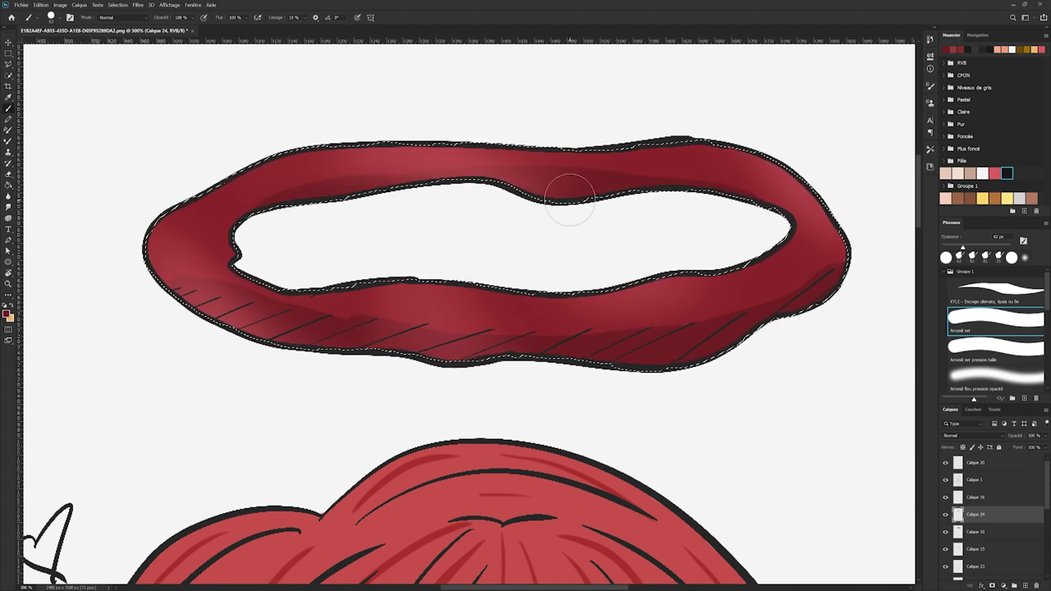
left_click(8, 76)
scroll(719, 239, "down", 6)
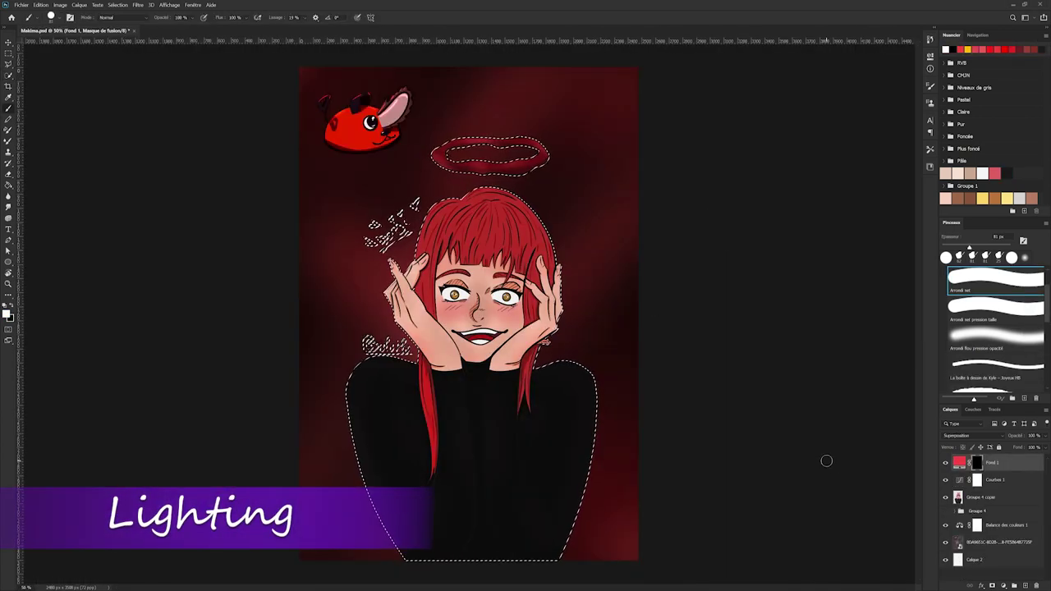
Paint a pinkish-red rim light along the top and outer edge of the right shoulder on the Fond 1 layer mask
key("ctrl+1")
left_click_drag(723, 526, 702, 417)
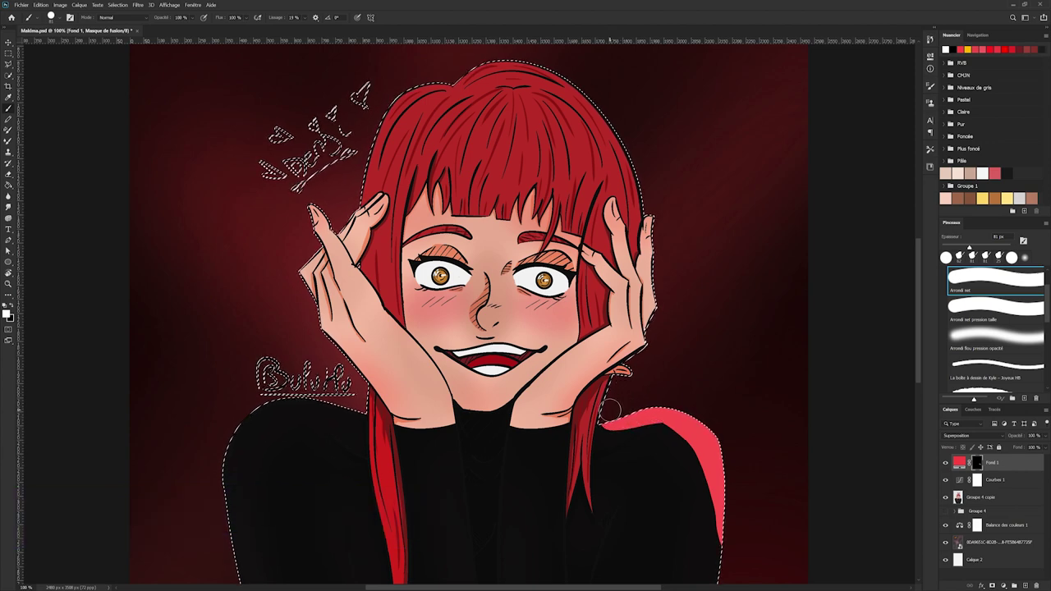
key("ctrl+plus")
left_click_drag(918, 308, 918, 347)
left_click_drag(609, 587, 652, 587)
left_click_drag(919, 302, 932, 282)
left_click_drag(578, 428, 567, 426)
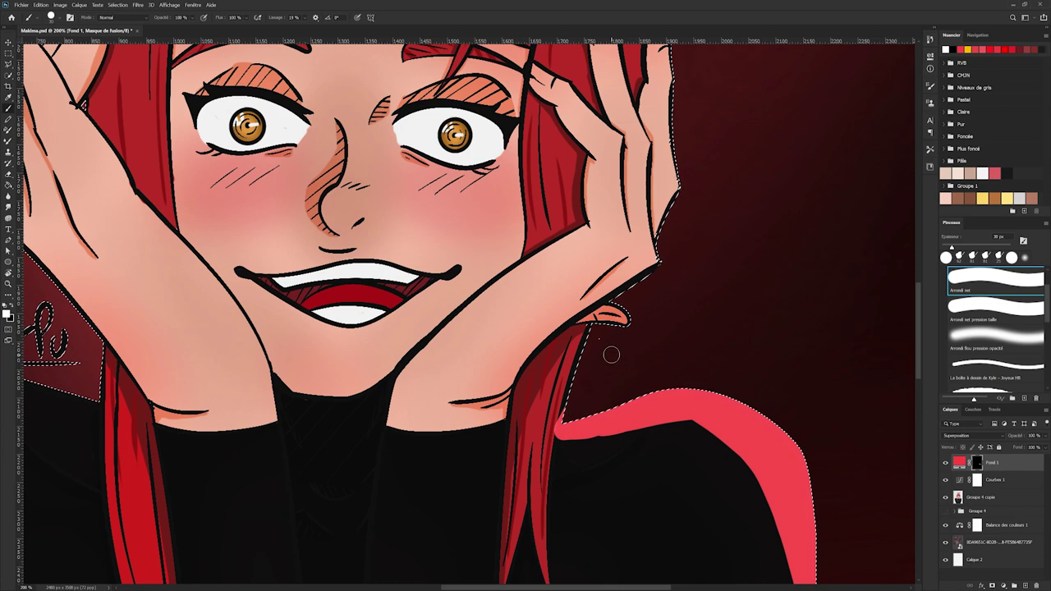
Paint thin rim light along the finger edges of the right hand on the Fond 1 mask with a 9 px brush
scroll(610, 354, "up", 5)
mouse_move(682, 539)
left_mouse_down()
mouse_move(674, 386)
mouse_move(658, 366)
left_mouse_up()
left_click_drag(682, 562, 648, 344)
mouse_move(616, 395)
left_mouse_down()
mouse_move(600, 351)
mouse_move(588, 399)
left_mouse_up()
mouse_move(648, 502)
left_mouse_down()
mouse_move(619, 405)
mouse_move(622, 422)
left_mouse_up()
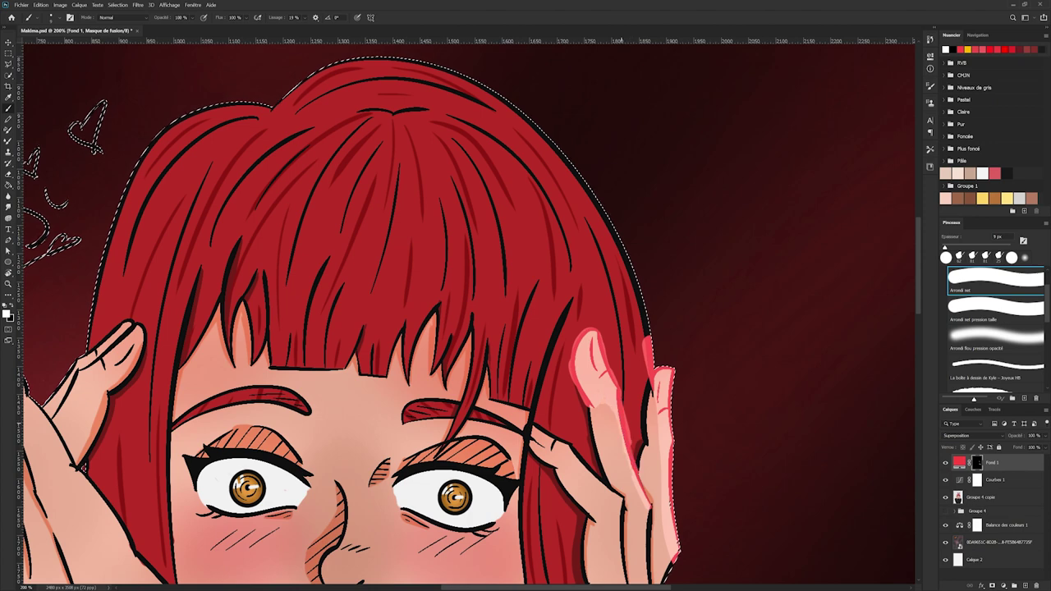
Paint thin pinkish-red rim light along the lower finger of the right hand and across the nose tip on the Fond 1 mask
left_click_drag(623, 495, 531, 425)
left_click_drag(919, 296, 918, 312)
left_click_drag(556, 588, 523, 587)
mouse_move(466, 439)
left_mouse_down()
mouse_move(495, 441)
mouse_move(483, 406)
mouse_move(486, 430)
left_mouse_up()
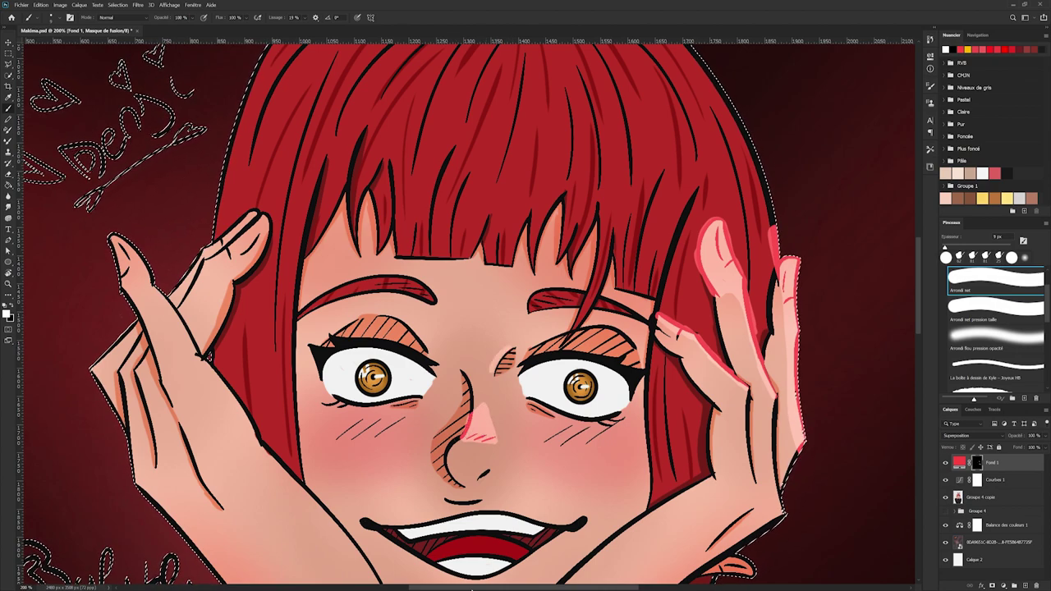
Paint rim light along the fingertips and the edge of the left hand on the Fond 1 mask
left_click_drag(472, 588, 425, 589)
mouse_move(304, 271)
left_mouse_down()
mouse_move(295, 236)
mouse_move(350, 297)
mouse_move(306, 252)
mouse_move(322, 272)
left_mouse_up()
mouse_move(391, 364)
left_mouse_down()
mouse_move(445, 446)
mouse_move(435, 421)
left_mouse_up()
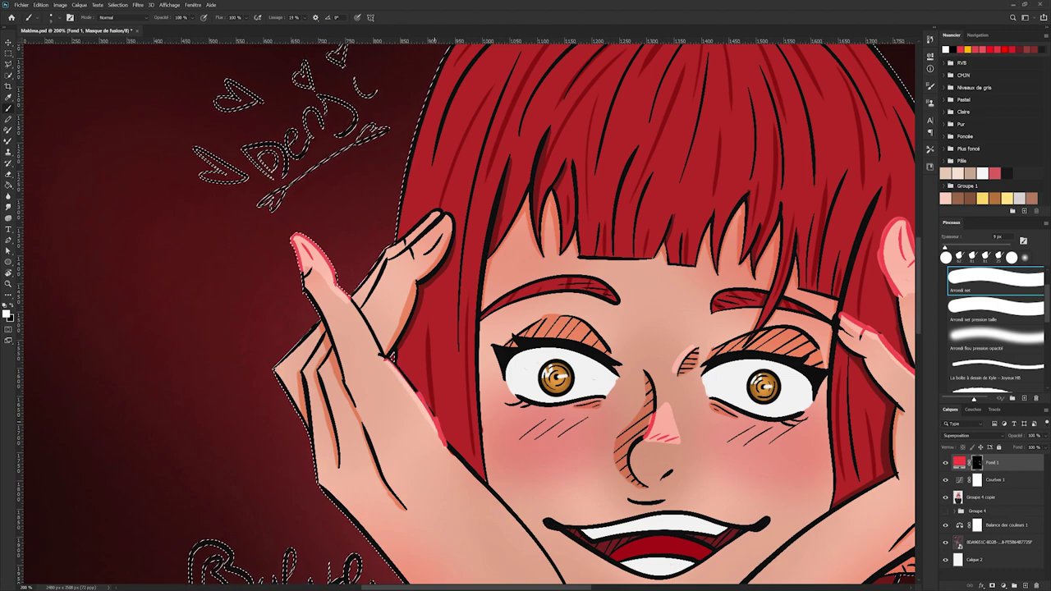
scroll(500, 312, "up", 5)
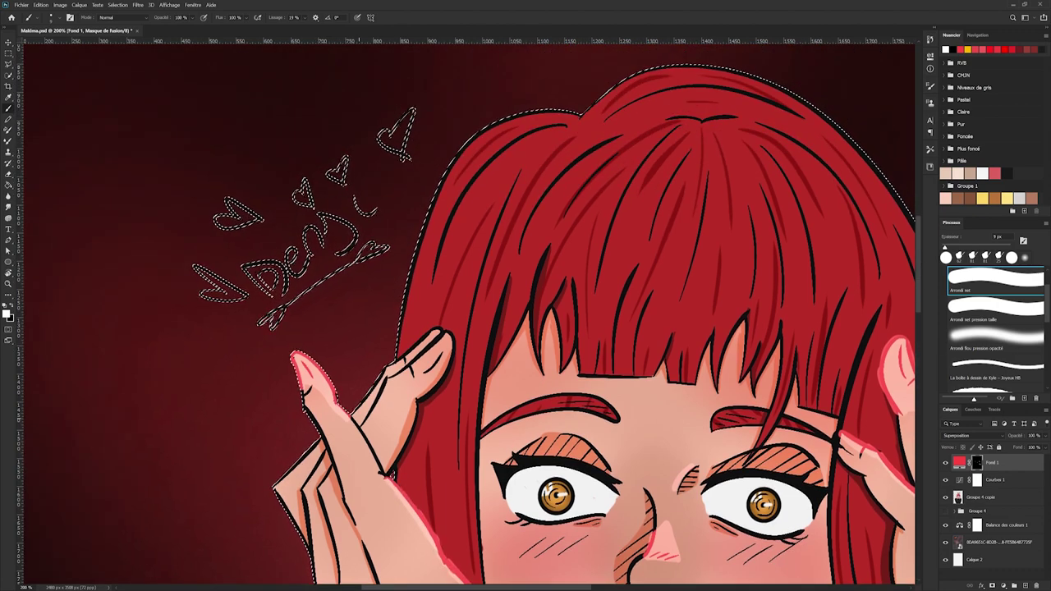
mouse_move(428, 335)
left_mouse_down()
mouse_move(452, 354)
mouse_move(397, 360)
mouse_move(355, 413)
mouse_move(395, 374)
left_mouse_up()
Paint a wide rim light band along the hair's top and outer contour with an 89 px brush
scroll(320, 435, "up", 3)
key("bracketright")
key("bracketright")
key("bracketright")
key("bracketright")
key("bracketright")
mouse_move(385, 469)
left_mouse_down()
mouse_move(542, 216)
mouse_move(476, 240)
left_mouse_up()
scroll(646, 208, "right", 4)
mouse_move(735, 456)
left_mouse_down()
mouse_move(390, 223)
mouse_move(478, 192)
mouse_move(729, 384)
left_mouse_up()
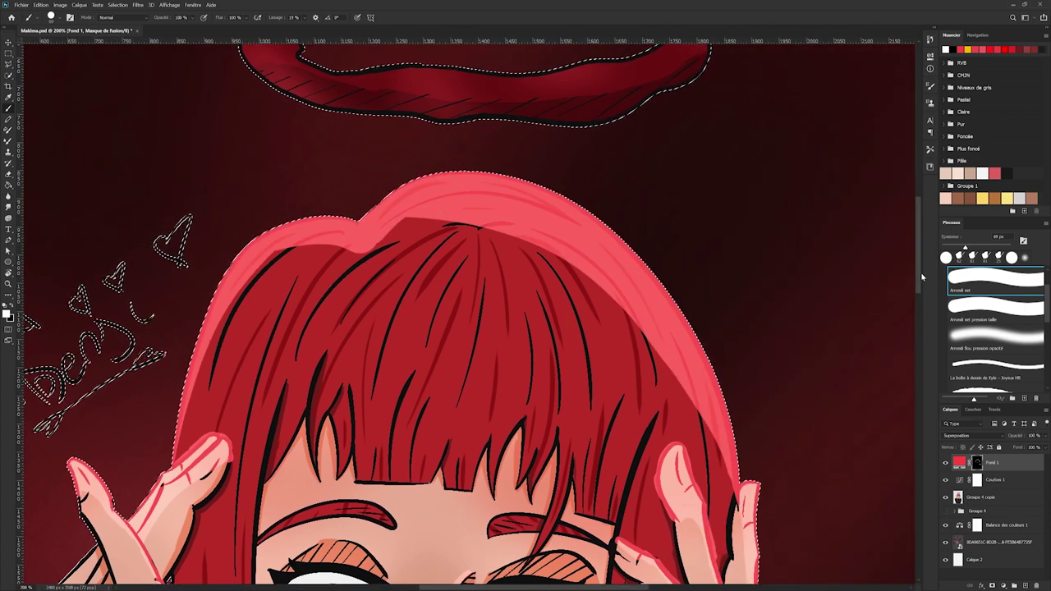
Paint rim light on the halo's upper outer edge and its lower inner edge on the Fond 1 mask
left_click_drag(918, 277, 918, 229)
left_click_drag(272, 241, 661, 224)
left_click_drag(317, 317, 664, 289)
key("ctrl+minus")
key("ctrl+minus")
key("ctrl+minus")
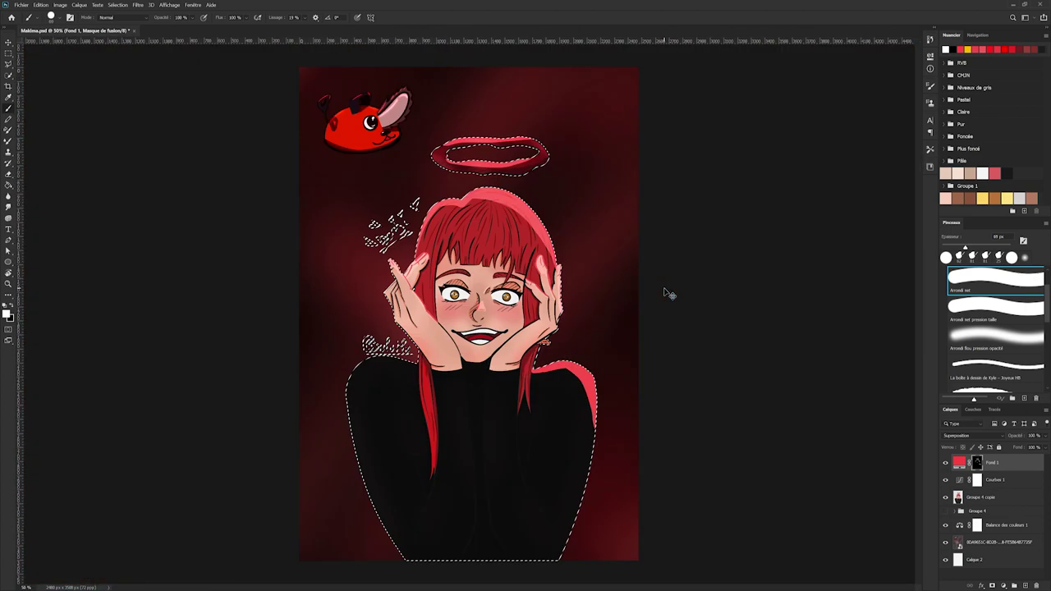
Paint a rim light band over the top and outer edge of the left shoulder and trim its inner edge with black
key("ctrl+plus")
key("ctrl+plus")
key("ctrl+plus")
left_click_drag(919, 289, 919, 317)
left_click_drag(571, 587, 514, 587)
mouse_move(362, 573)
left_mouse_down()
mouse_move(621, 350)
mouse_move(633, 352)
mouse_move(432, 380)
mouse_move(494, 292)
left_mouse_up()
left_click_drag(423, 382, 509, 335)
left_click(12, 306)
left_click_drag(449, 294, 566, 305)
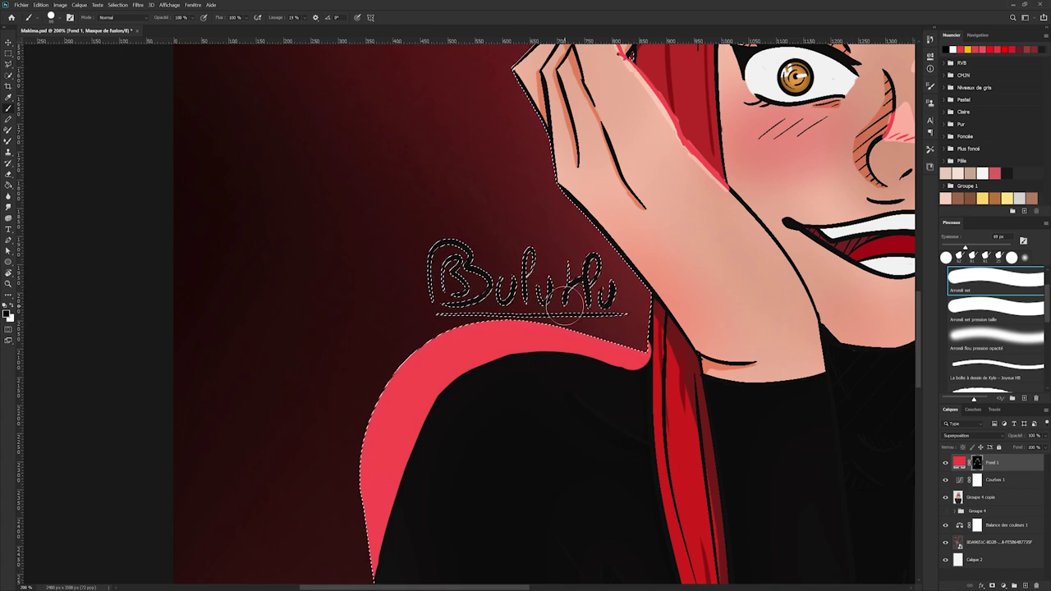
Paint narrow rim light along the face-side edges of both palms and wrists with a 25 px brush
key("bracketleft")
key("bracketleft")
key("bracketleft")
key("bracketleft")
key("bracketleft")
key("bracketleft")
key("bracketleft")
mouse_move(739, 288)
left_mouse_down()
mouse_move(415, 379)
mouse_move(415, 435)
left_mouse_up()
left_click_drag(492, 468, 414, 342)
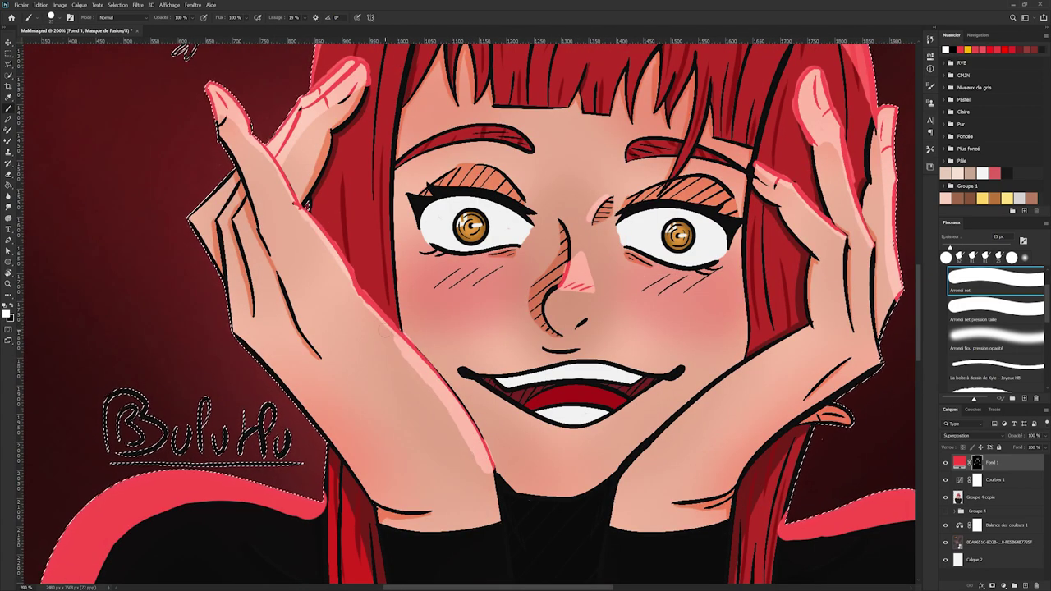
mouse_move(617, 474)
left_mouse_down()
mouse_move(655, 433)
mouse_move(805, 327)
left_mouse_up()
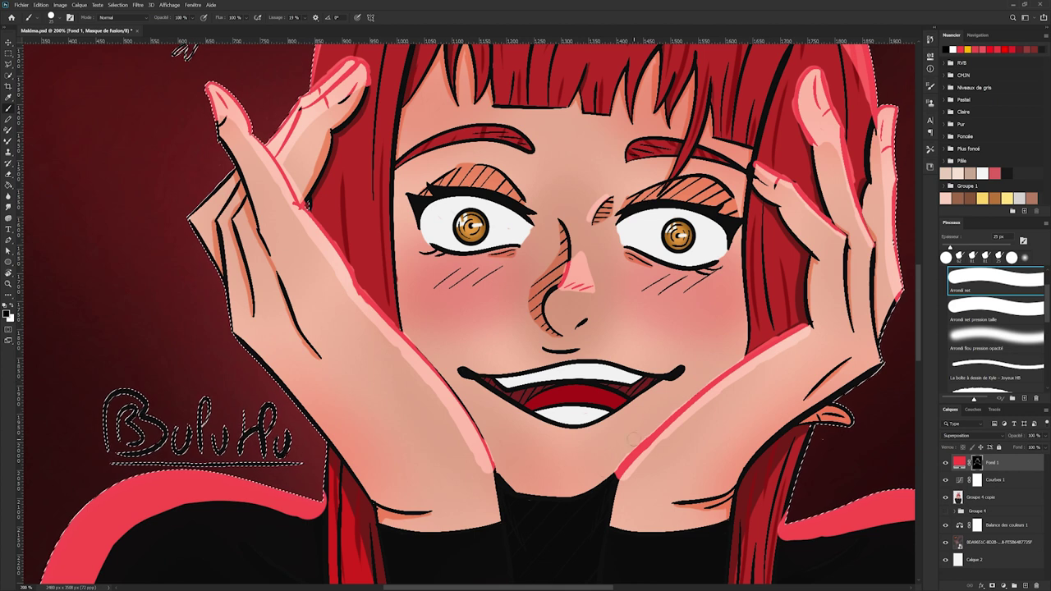
key("ctrl+minus")
key("ctrl+minus")
key("ctrl+minus")
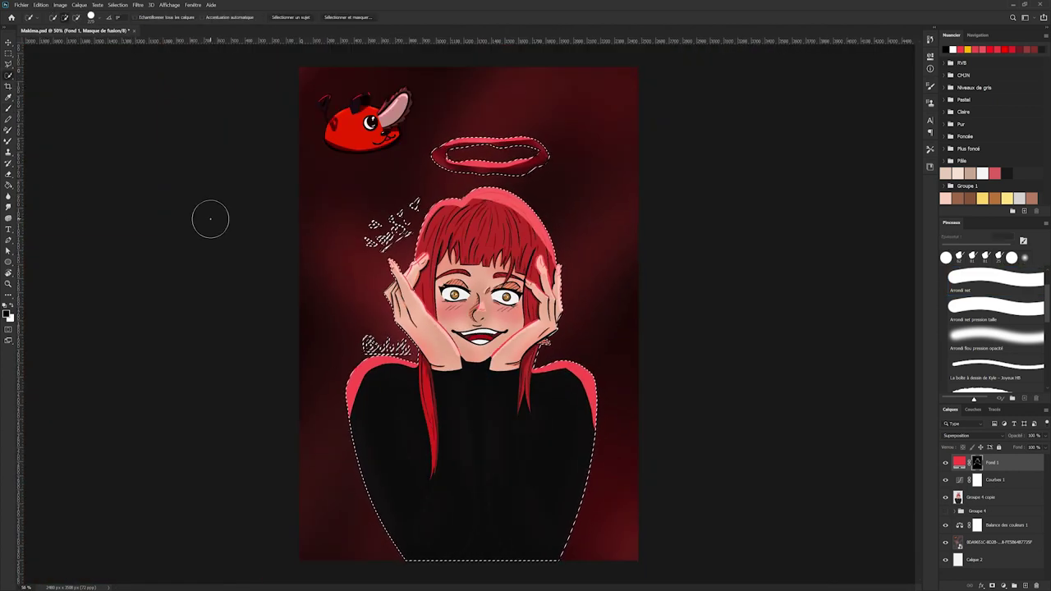
Deselect the character and change the Fond 1 fill to a lighter pinkish red
key("ctrl+d")
key("w")
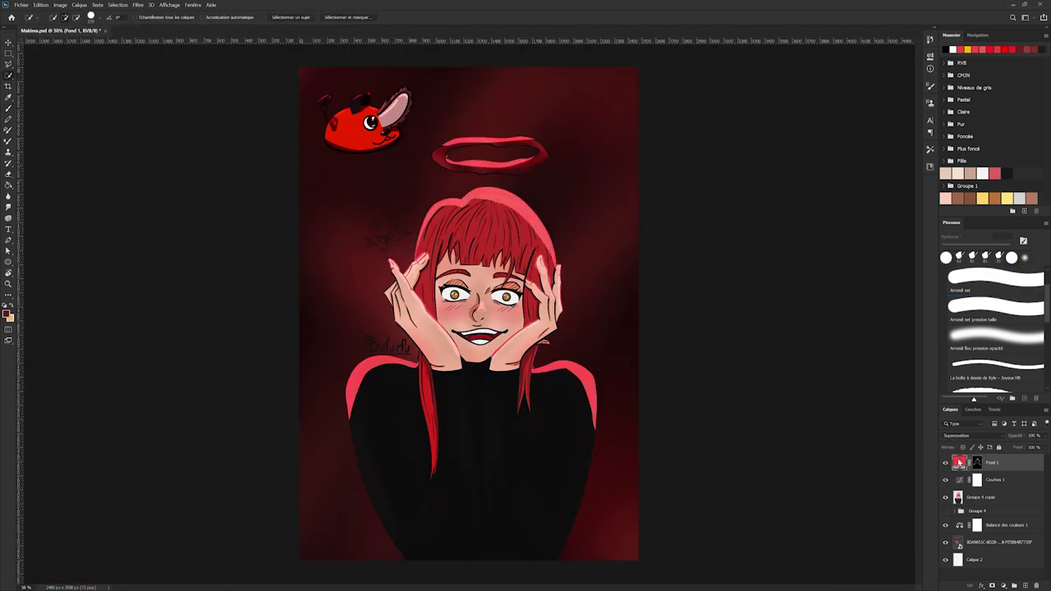
left_click(696, 102)
left_click(807, 91)
Try several blend modes on the Fond 1 layer and set it to Densité linéaire - (Ajout)
left_click(974, 437)
left_click(957, 487)
key("shift+minus")
key("shift+minus")
key("shift+minus")
key("shift+minus")
key("shift+minus")
key("shift+minus")
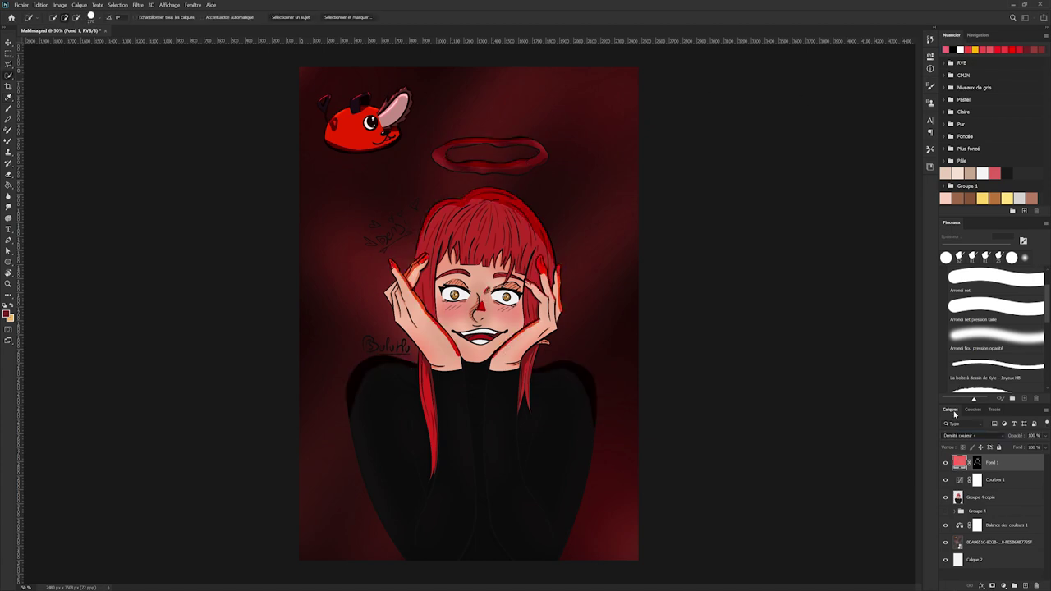
key("Down")
key("Down")
key("Down")
key("Down")
key("Down")
key("Up")
key("Up")
Readjust the Fond 1 fill colour to suit the additive blend mode
mouse_move(706, 98)
left_mouse_down()
mouse_move(664, 87)
mouse_move(713, 87)
left_mouse_up()
left_click(825, 97)
double_click(959, 463)
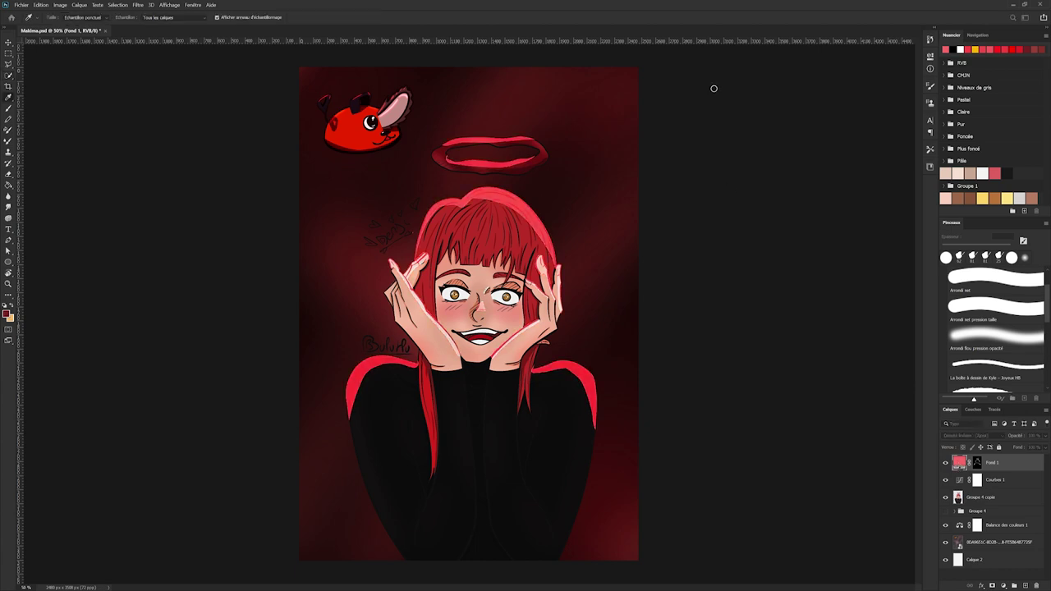
left_click(825, 88)
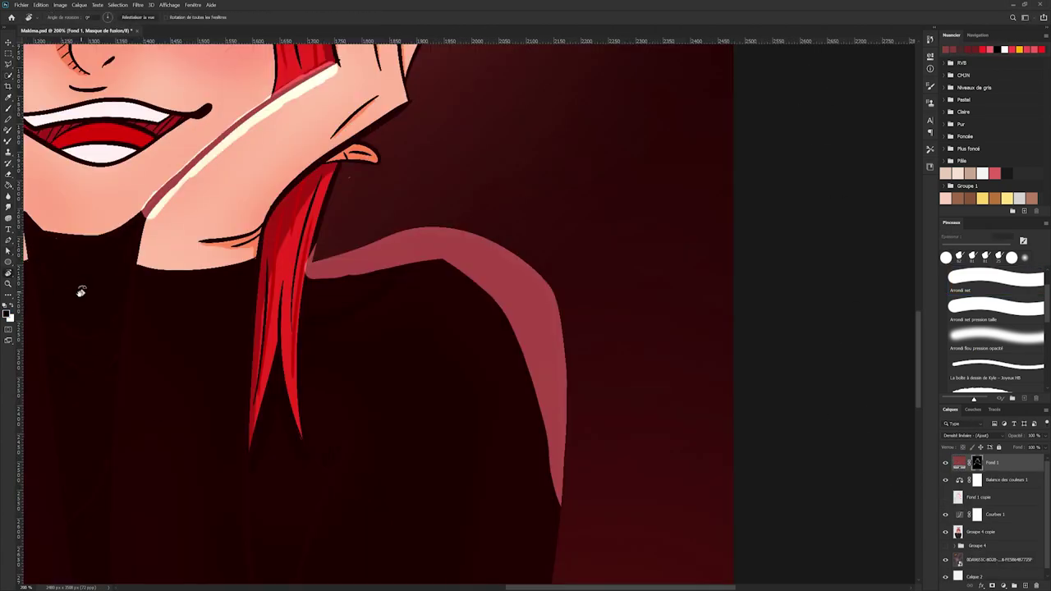
Rotate the canvas and smooth the inner edge of the right shoulder's rim light with black on the Fond 1 mask
left_click_drag(81, 291, 537, 383)
mouse_move(599, 365)
left_mouse_down()
mouse_move(469, 304)
mouse_move(497, 294)
left_mouse_up()
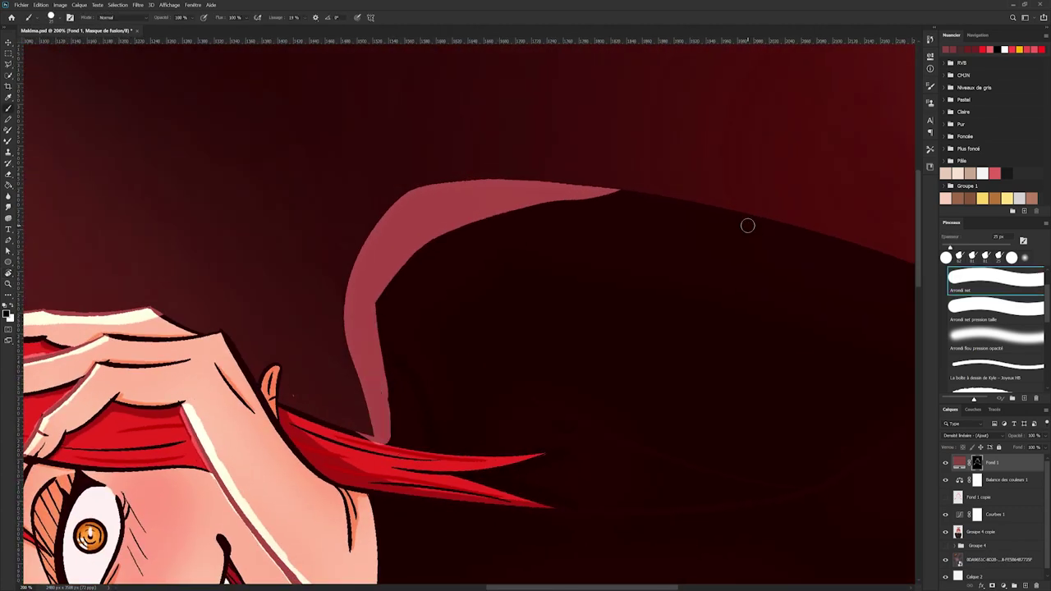
key("ctrl+plus")
mouse_move(320, 572)
left_mouse_down()
mouse_move(553, 87)
mouse_move(663, 109)
left_mouse_up()
Trim the left shoulder's rim light into a clean tapering band with black on the Fond 1 mask
mouse_move(917, 230)
left_mouse_down()
mouse_move(919, 435)
mouse_move(917, 426)
left_mouse_up()
left_click_drag(190, 76, 284, 518)
key("ctrl+z")
key("r")
mouse_move(361, 164)
left_mouse_down()
mouse_move(638, 230)
mouse_move(647, 250)
left_mouse_up()
left_click_drag(919, 355, 918, 335)
mouse_move(114, 538)
left_mouse_down()
mouse_move(481, 208)
mouse_move(768, 251)
left_mouse_up()
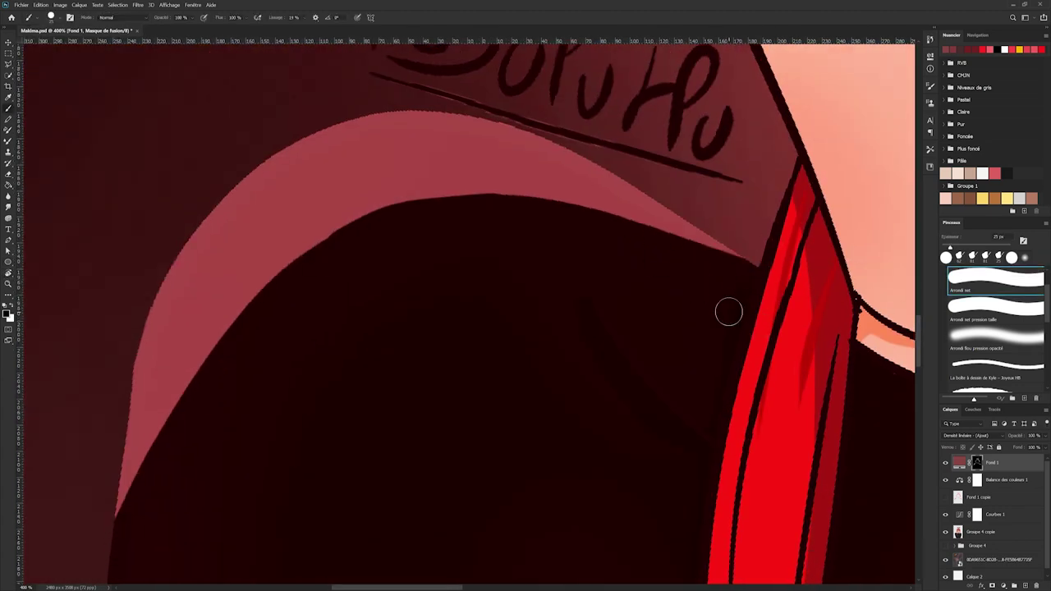
Trim the inner edge of the rim light on the left part of the hair with black at 25 px
left_click_drag(419, 587, 490, 587)
left_click_drag(917, 346, 917, 243)
left_click_drag(485, 587, 531, 587)
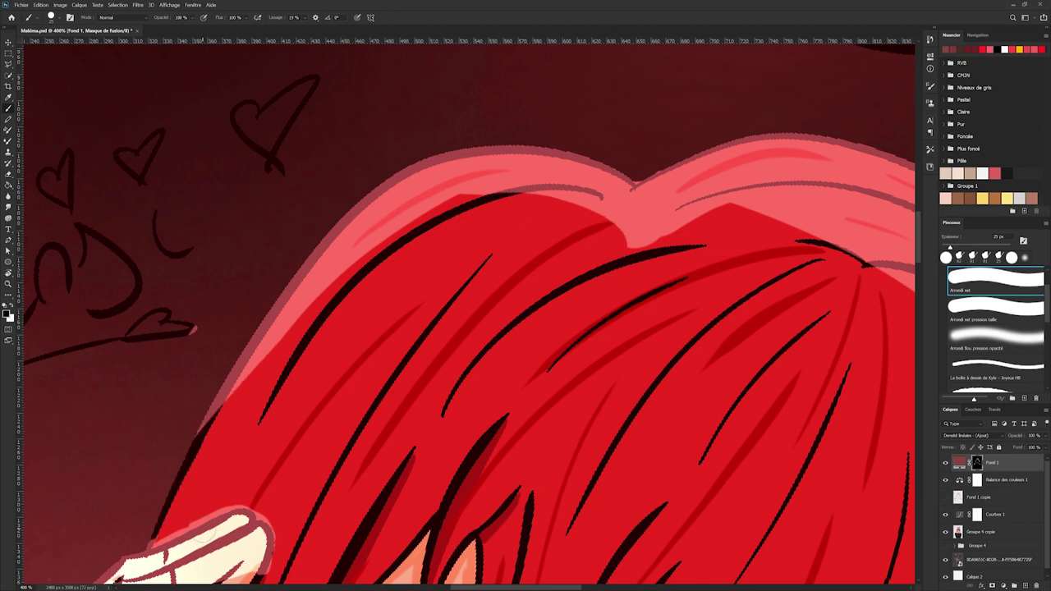
left_click_drag(625, 270, 222, 385)
left_click_drag(481, 587, 526, 586)
Rotate the canvas, smooth the rim light's inner edge across the hair's crown and right side, and restore the upright full view
key("r")
mouse_move(630, 241)
left_mouse_down()
mouse_move(497, 188)
mouse_move(457, 188)
left_mouse_up()
key("b")
left_click_drag(497, 587, 510, 587)
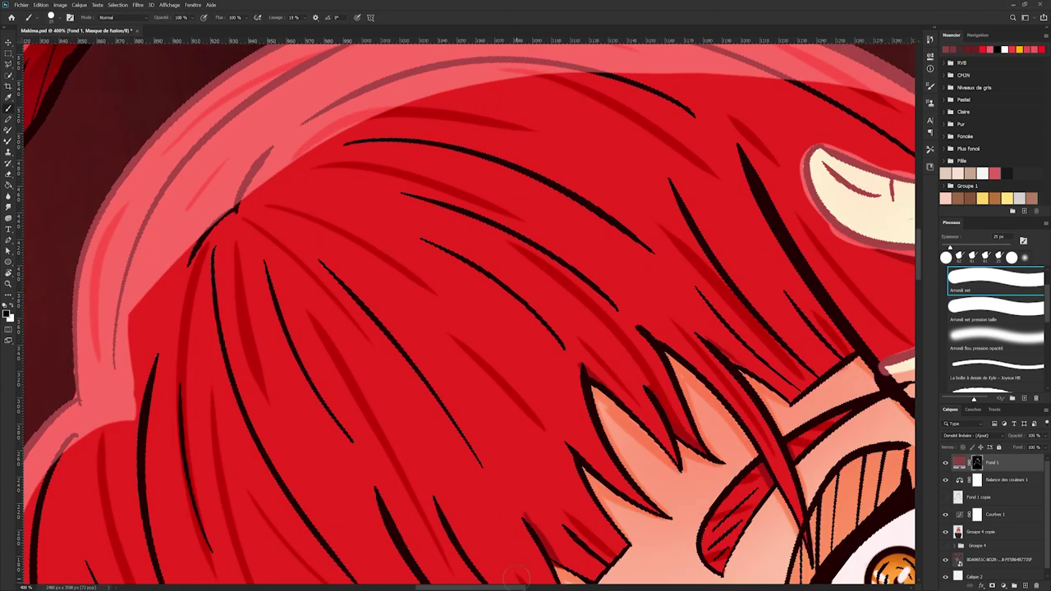
left_click_drag(918, 260, 918, 253)
key("ctrl+minus")
left_click_drag(213, 426, 755, 160)
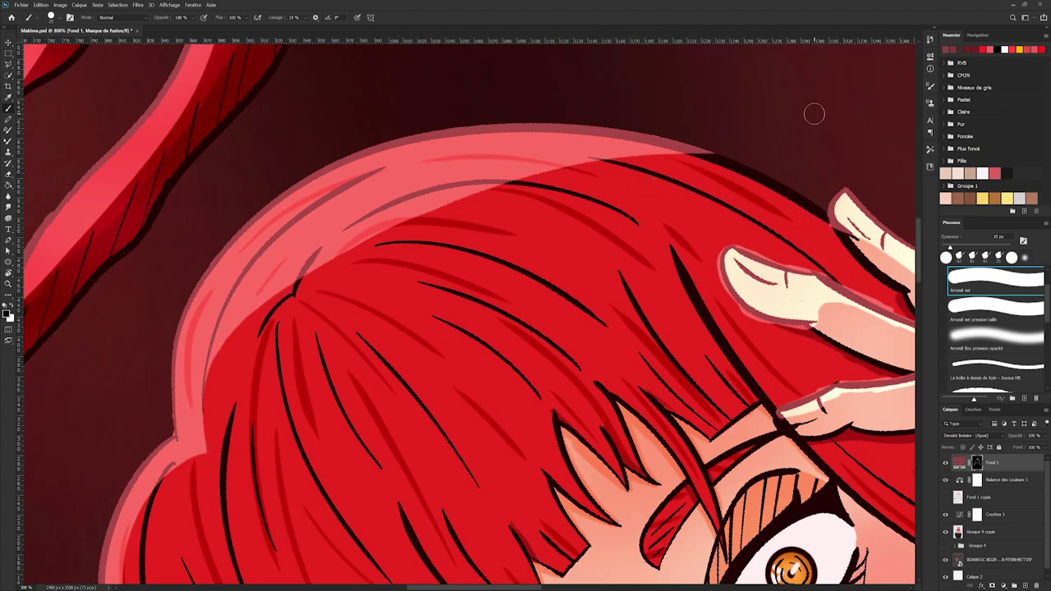
key("ctrl+minus")
key("ctrl+minus")
key("ctrl+minus")
key("Escape")
key("ctrl+minus")
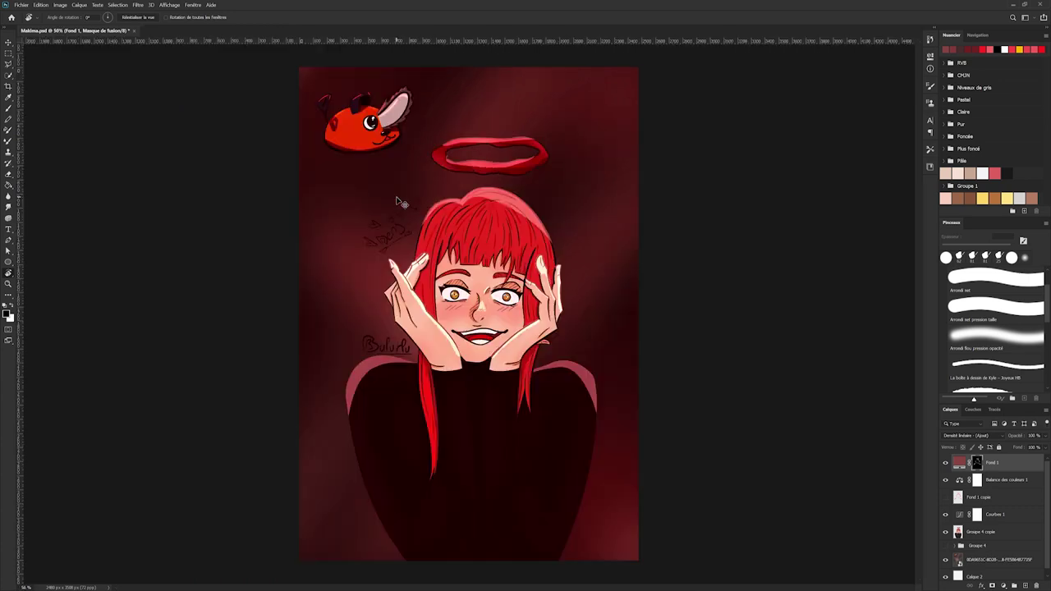